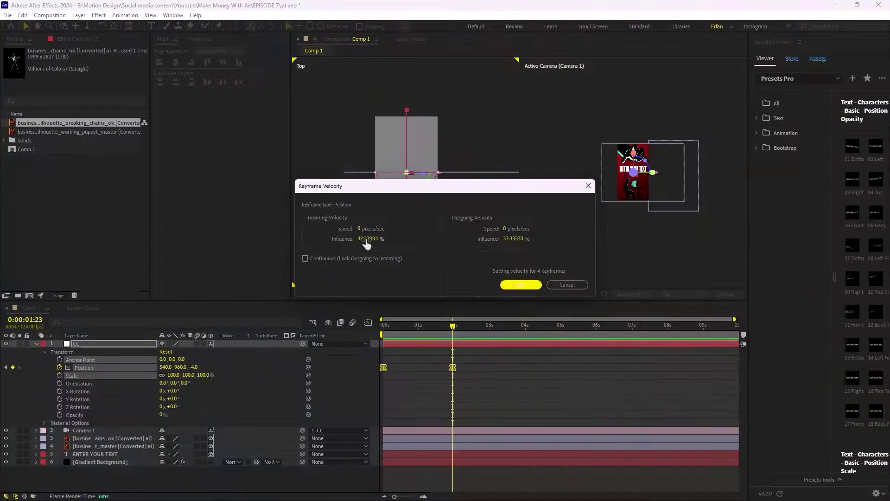
Apply the velocity settings to the CC layer's Position keyframes and split the layer at the current time.
{"action": "key", "text": "Return"}
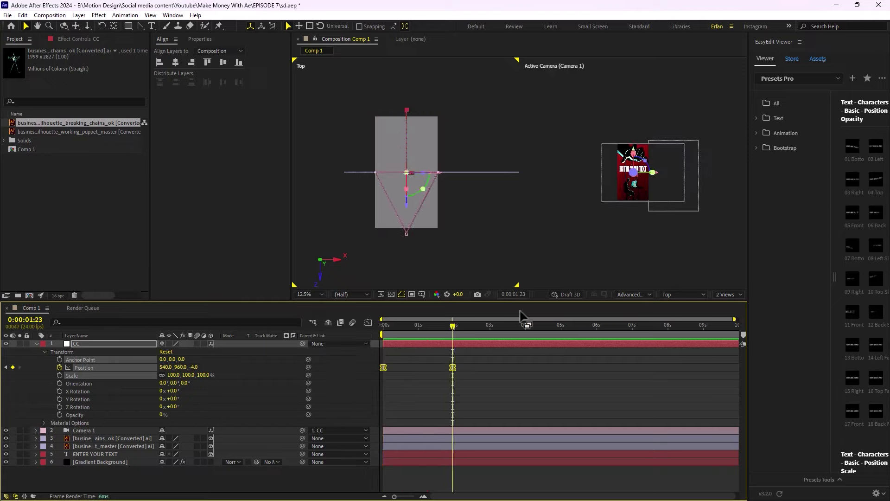
{"action": "left_click", "coordinate": [36, 344]}
{"action": "key", "text": "ctrl+shift+d"}
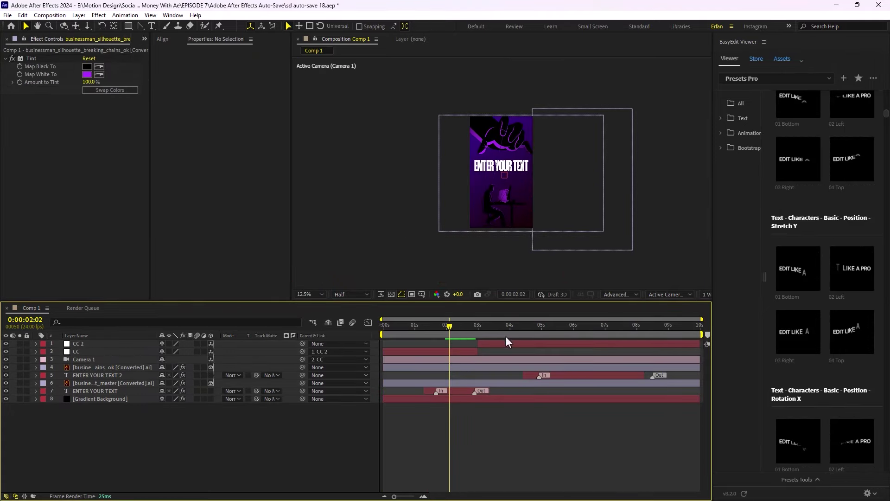
{"action": "key", "text": "ctrl+y"}
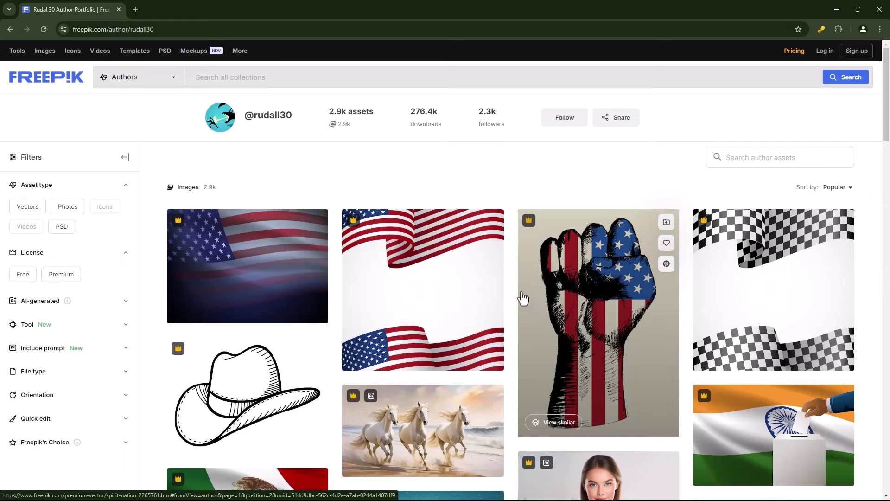
Browse the author's Freepik portfolio in the browser and examine the Business Silhouette Hand AAA Graph Bar vector.
{"action": "scroll", "coordinate": [522, 297], "scroll_direction": "down", "scroll_amount": 5}
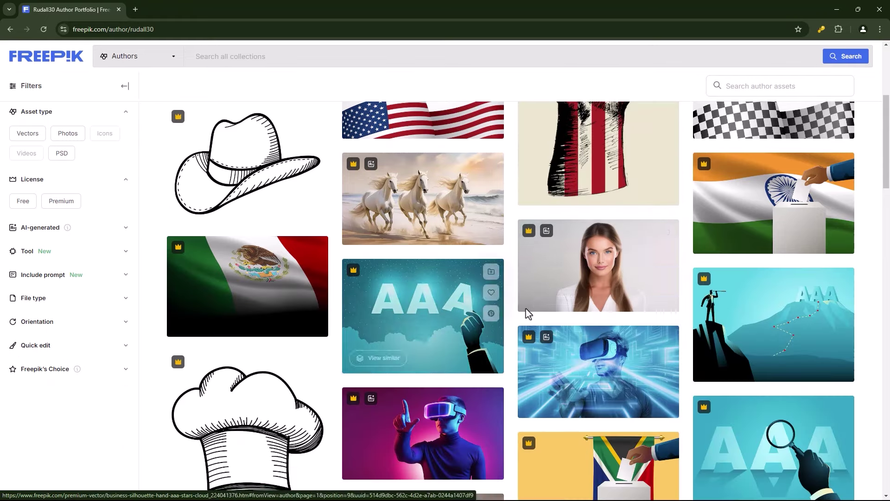
{"action": "scroll", "coordinate": [606, 344], "scroll_direction": "down", "scroll_amount": 4}
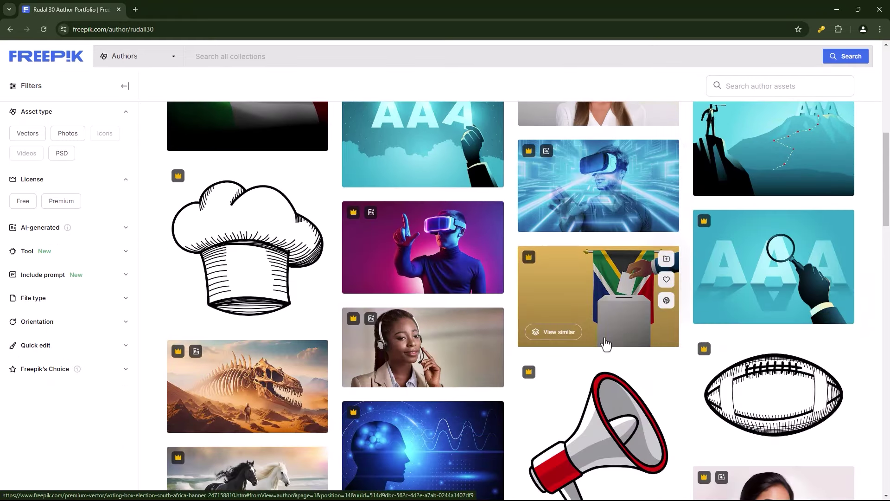
{"action": "scroll", "coordinate": [407, 258], "scroll_direction": "up", "scroll_amount": 9}
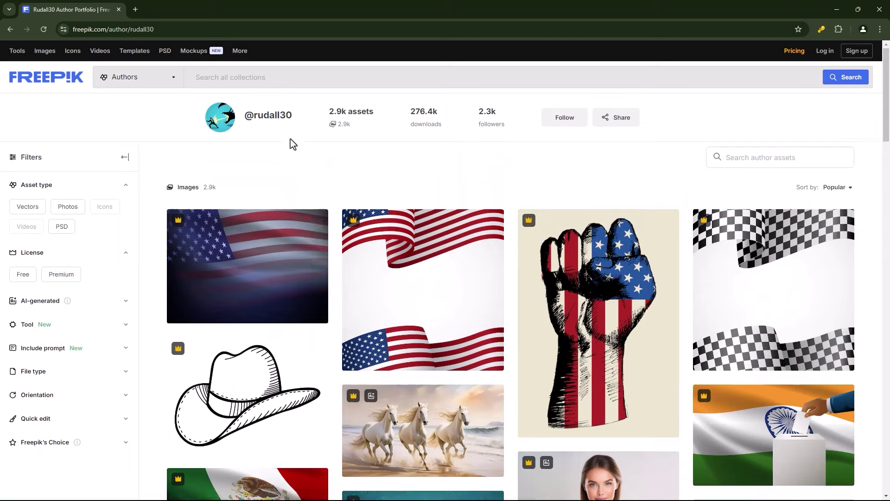
{"action": "scroll", "coordinate": [497, 308], "scroll_direction": "down", "scroll_amount": 7}
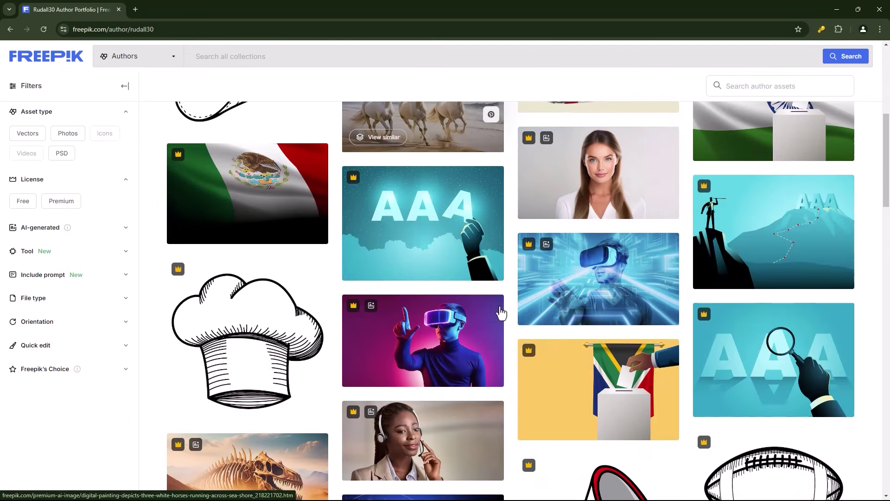
{"action": "scroll", "coordinate": [497, 311], "scroll_direction": "down", "scroll_amount": 5}
{"action": "scroll", "coordinate": [497, 308], "scroll_direction": "down", "scroll_amount": 5}
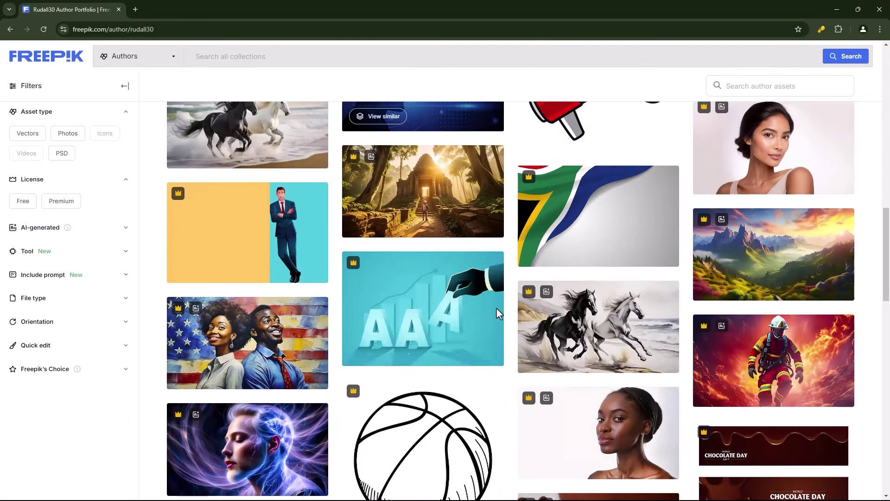
{"action": "left_click", "coordinate": [448, 307]}
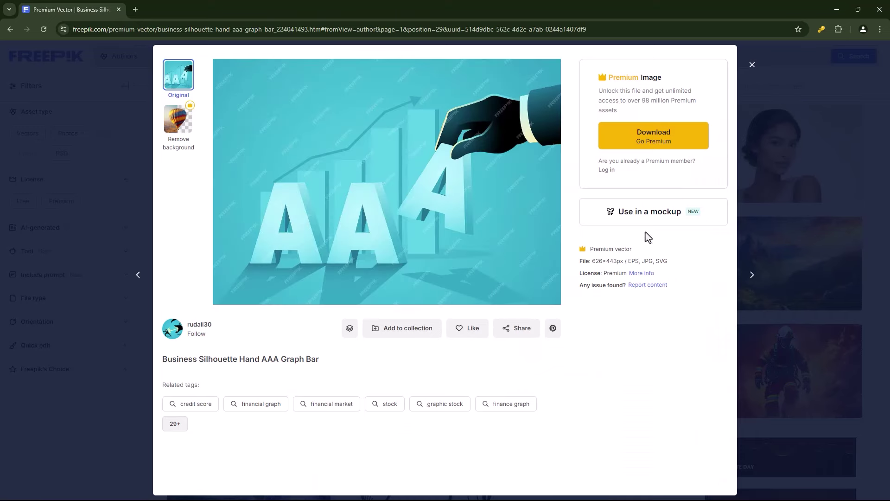
{"action": "left_click", "coordinate": [752, 65]}
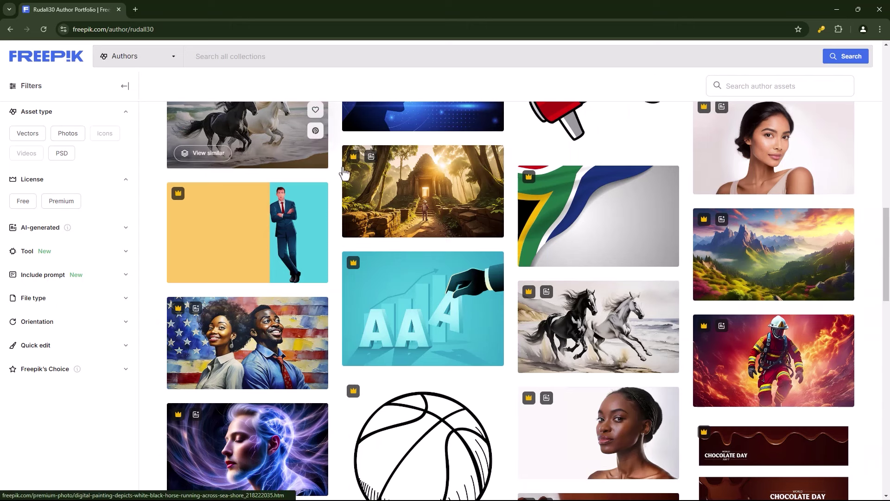
Look through the first two pages of the author's portfolio for silhouette illustrations and go on to page 3.
{"action": "scroll", "coordinate": [344, 172], "scroll_direction": "down", "scroll_amount": 5}
{"action": "scroll", "coordinate": [434, 259], "scroll_direction": "down", "scroll_amount": 5}
{"action": "scroll", "coordinate": [405, 278], "scroll_direction": "up", "scroll_amount": 8}
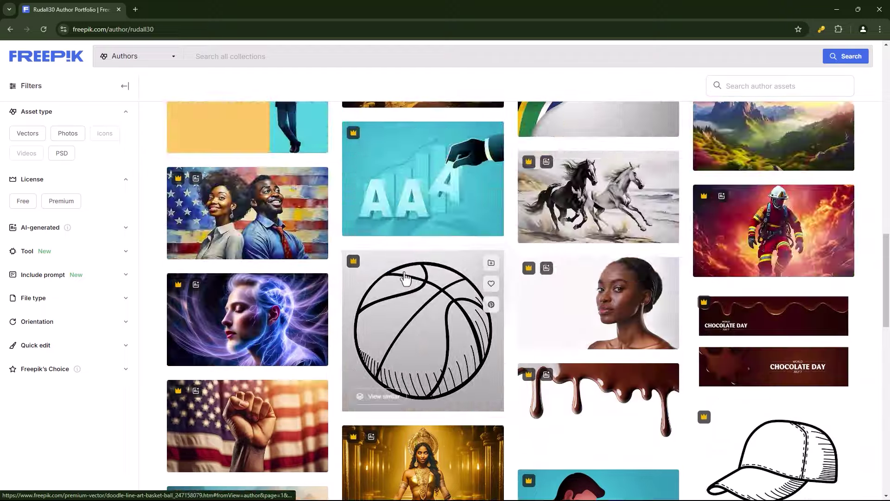
{"action": "scroll", "coordinate": [399, 281], "scroll_direction": "up", "scroll_amount": 10}
{"action": "scroll", "coordinate": [542, 331], "scroll_direction": "down", "scroll_amount": 3}
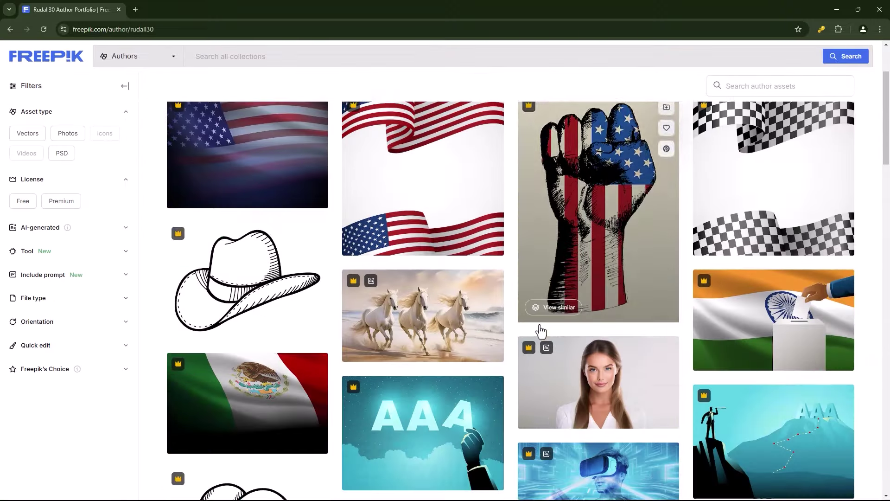
{"action": "scroll", "coordinate": [541, 331], "scroll_direction": "down", "scroll_amount": 20}
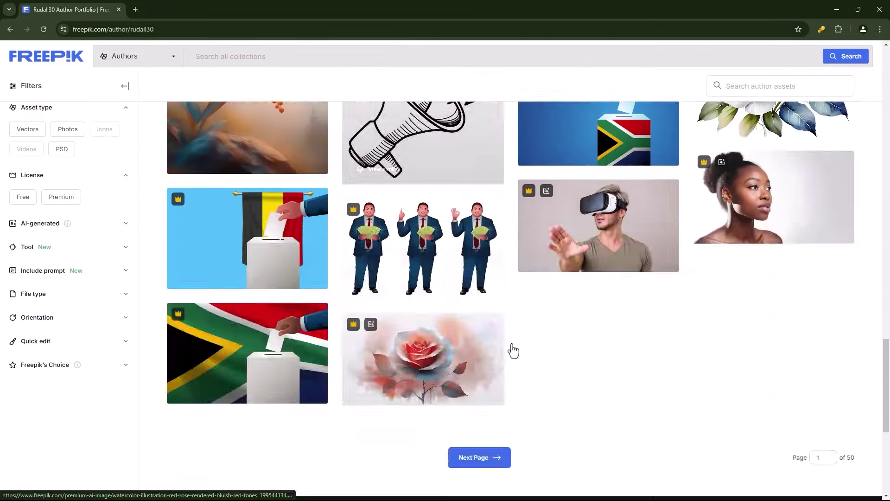
{"action": "scroll", "coordinate": [513, 351], "scroll_direction": "down", "scroll_amount": 6}
{"action": "scroll", "coordinate": [457, 285], "scroll_direction": "up", "scroll_amount": 3}
{"action": "left_click", "coordinate": [483, 317]}
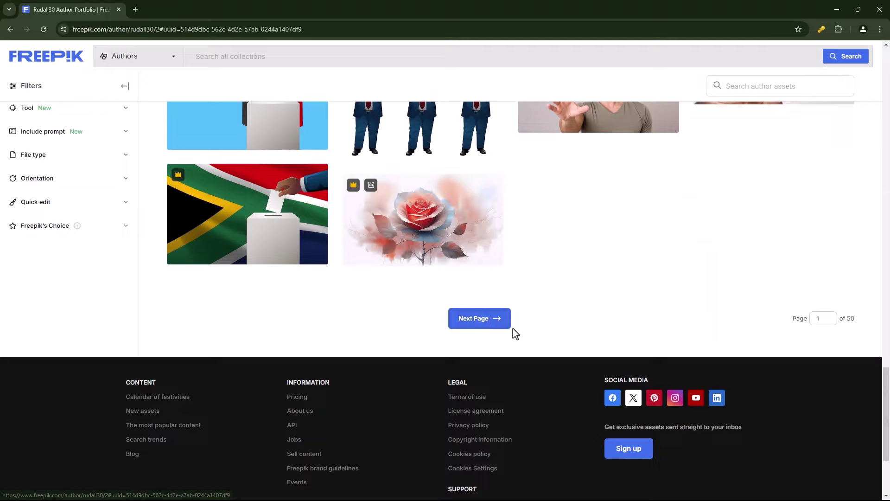
{"action": "scroll", "coordinate": [496, 324], "scroll_direction": "down", "scroll_amount": 15}
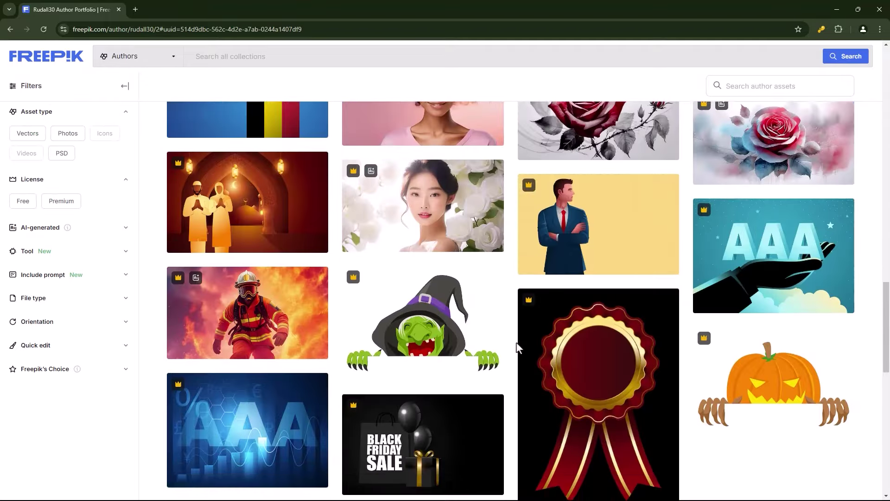
{"action": "scroll", "coordinate": [518, 348], "scroll_direction": "down", "scroll_amount": 10}
{"action": "left_click", "coordinate": [493, 377]}
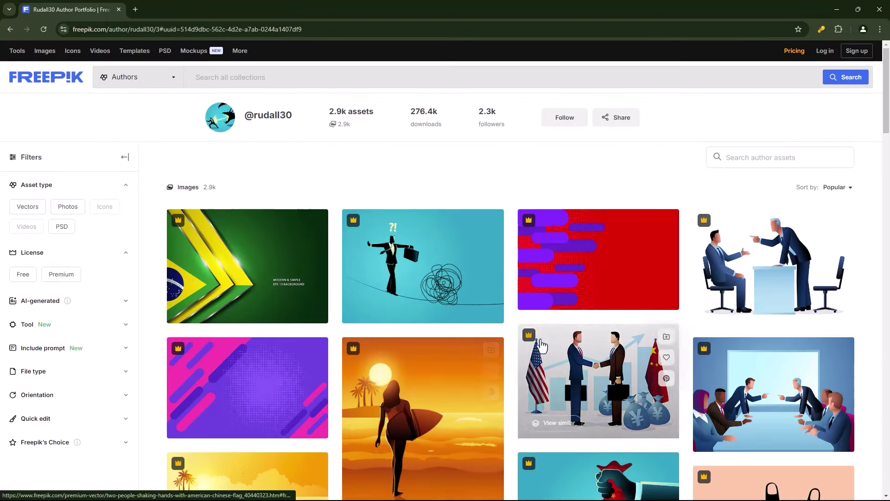
Examine the vector of the businessman walking on a rope and browse the remaining illustrations on page 3.
{"action": "left_click", "coordinate": [486, 260]}
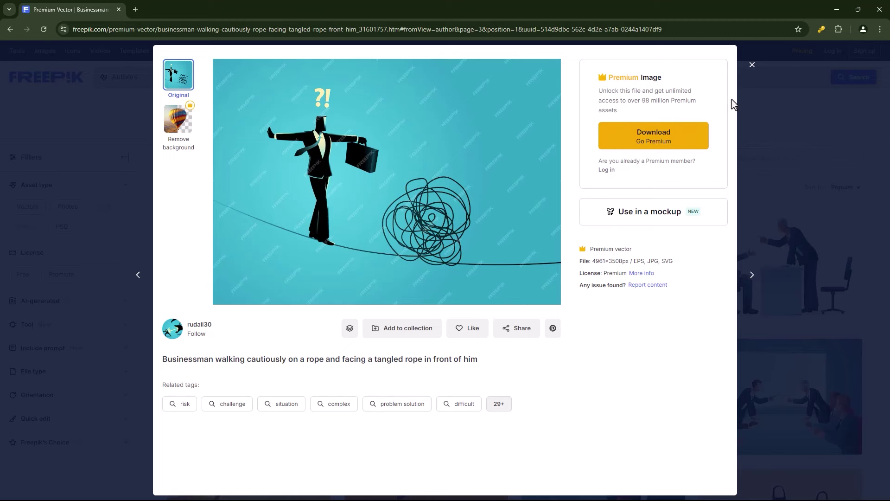
{"action": "left_click", "coordinate": [751, 65]}
{"action": "scroll", "coordinate": [535, 333], "scroll_direction": "down", "scroll_amount": 10}
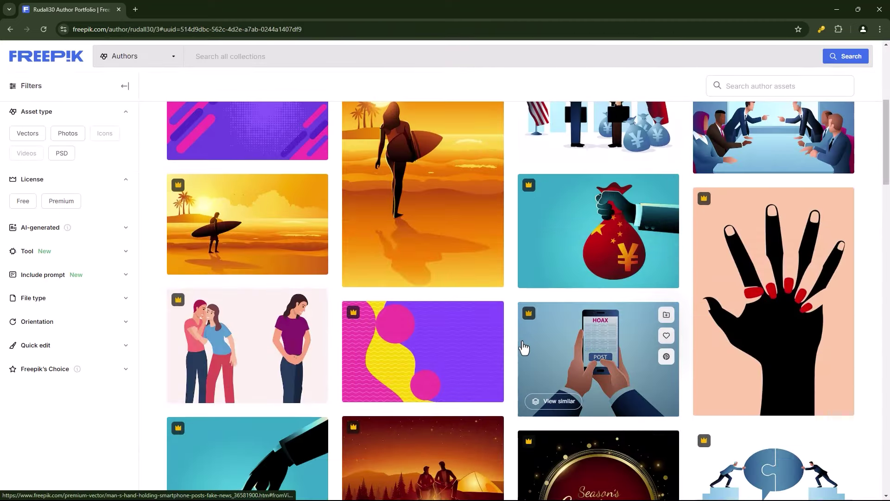
{"action": "scroll", "coordinate": [509, 362], "scroll_direction": "down", "scroll_amount": 6}
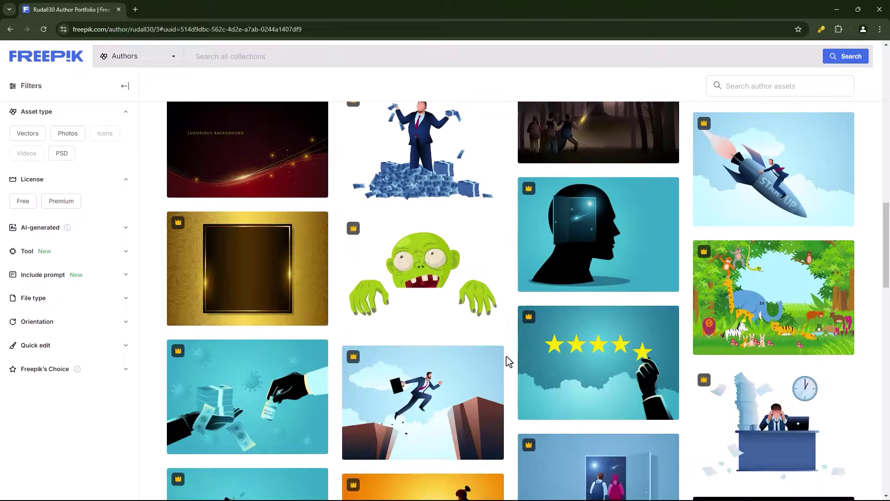
{"action": "scroll", "coordinate": [509, 362], "scroll_direction": "down", "scroll_amount": 6}
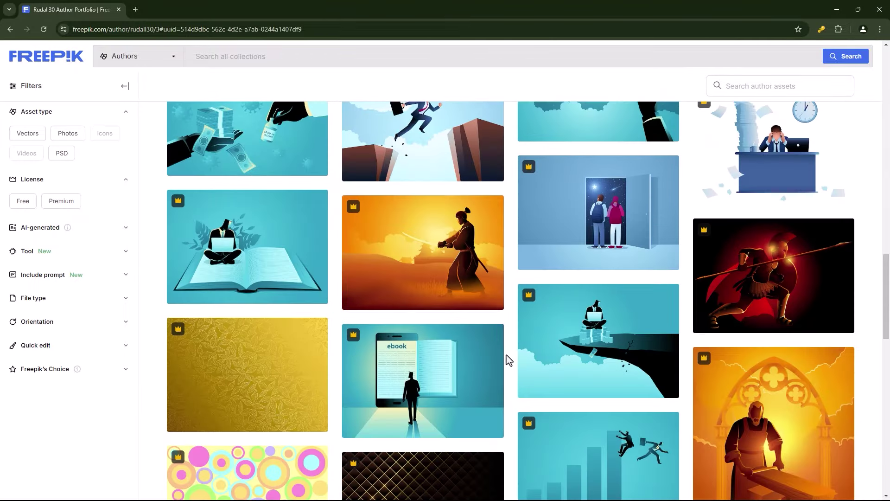
{"action": "scroll", "coordinate": [510, 362], "scroll_direction": "down", "scroll_amount": 5}
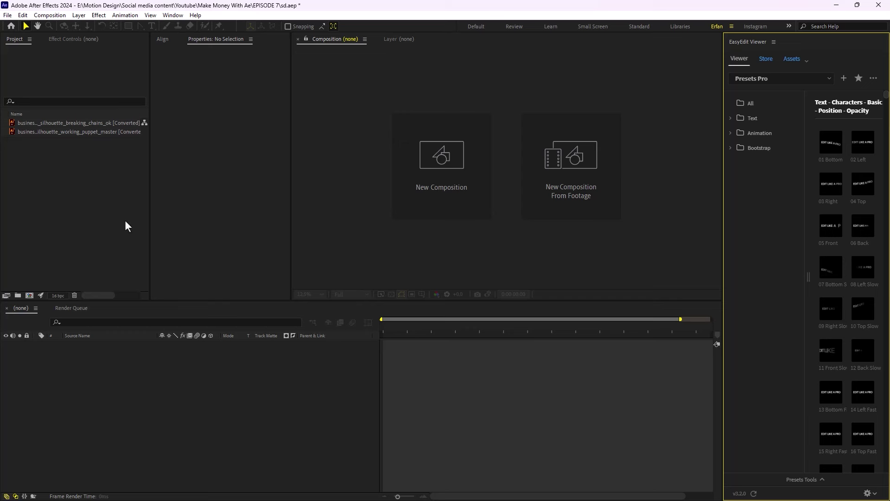
Switch to After Effects and check the imported puppet master illustration in the project.
{"action": "left_click", "coordinate": [57, 133]}
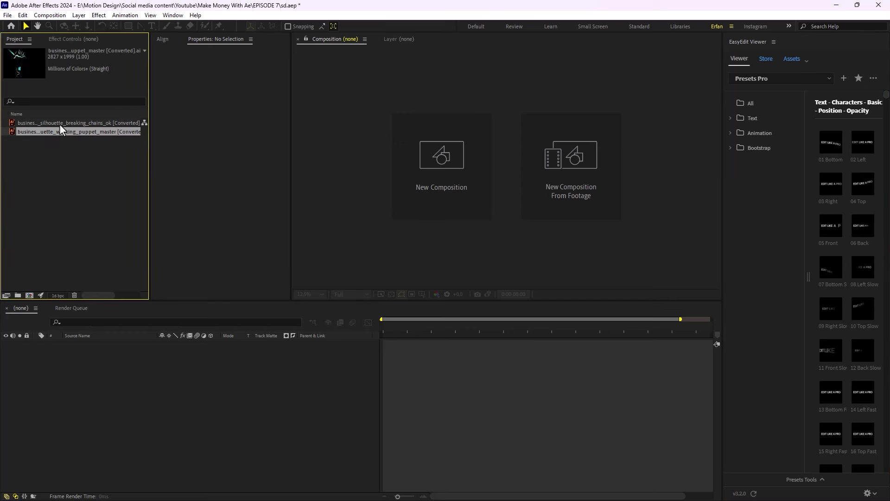
{"action": "left_click", "coordinate": [67, 169]}
{"action": "left_click", "coordinate": [251, 416]}
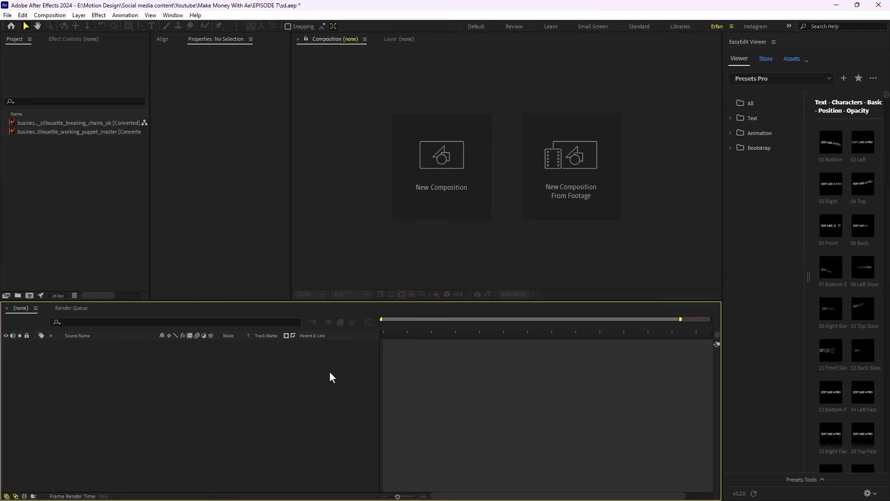
Create a new composition named Comp 1 with a width of 1080 px and a height of 1920 px.
{"action": "left_click", "coordinate": [444, 203]}
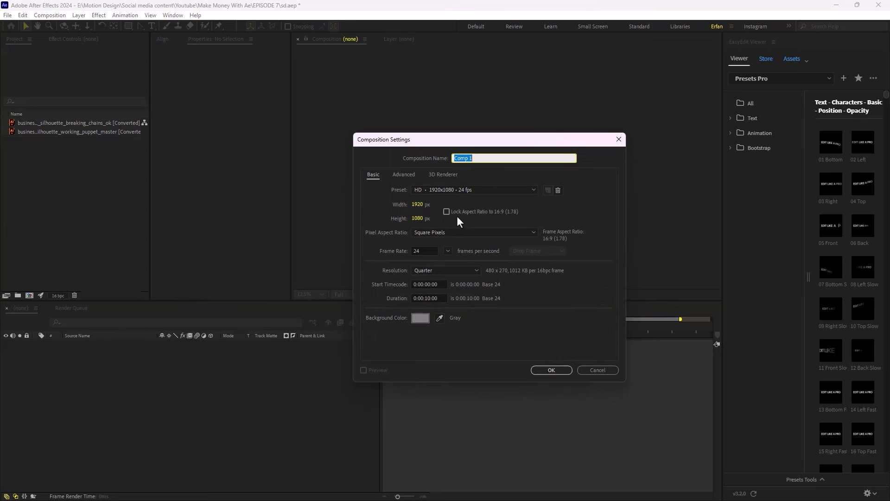
{"action": "left_click", "coordinate": [417, 205]}
{"action": "type", "text": "1080"}
{"action": "left_click", "coordinate": [419, 219]}
{"action": "type", "text": "1920"}
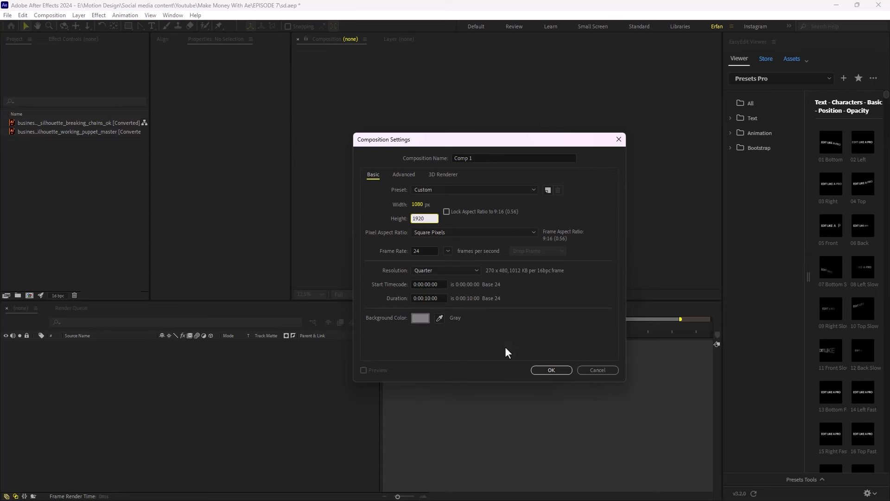
{"action": "left_click", "coordinate": [541, 370]}
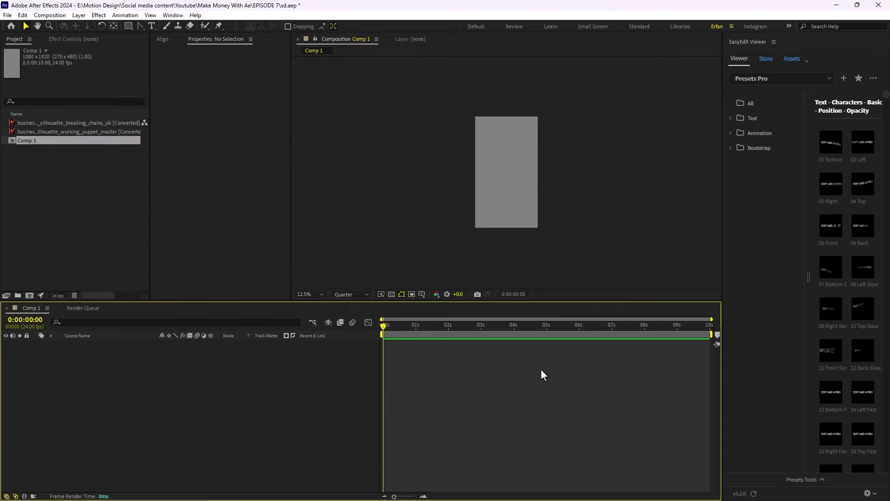
Place the puppet master illustration in Comp 1 at about 880, 980, with the hand and the seated man in frame.
{"action": "left_click", "coordinate": [70, 131]}
{"action": "left_click_drag", "start_coordinate": [62, 134], "coordinate": [521, 174]}
{"action": "key", "text": "period"}
{"action": "key", "text": "comma"}
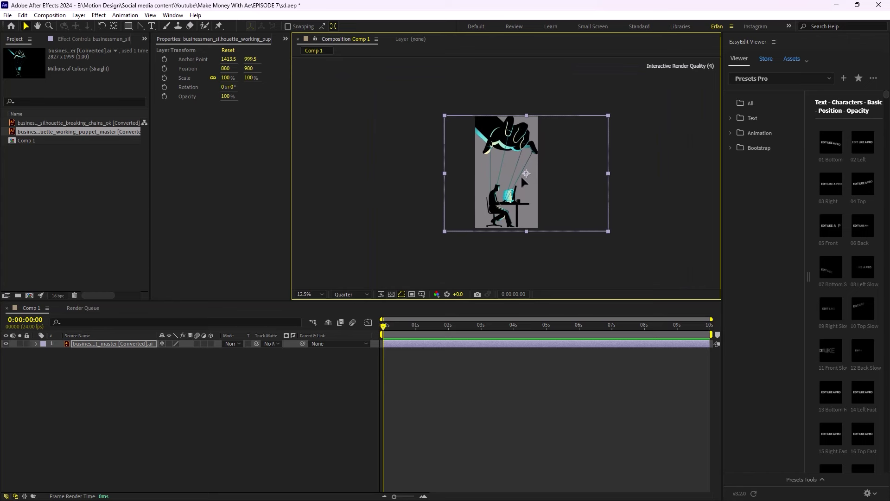
{"action": "left_click", "coordinate": [332, 407]}
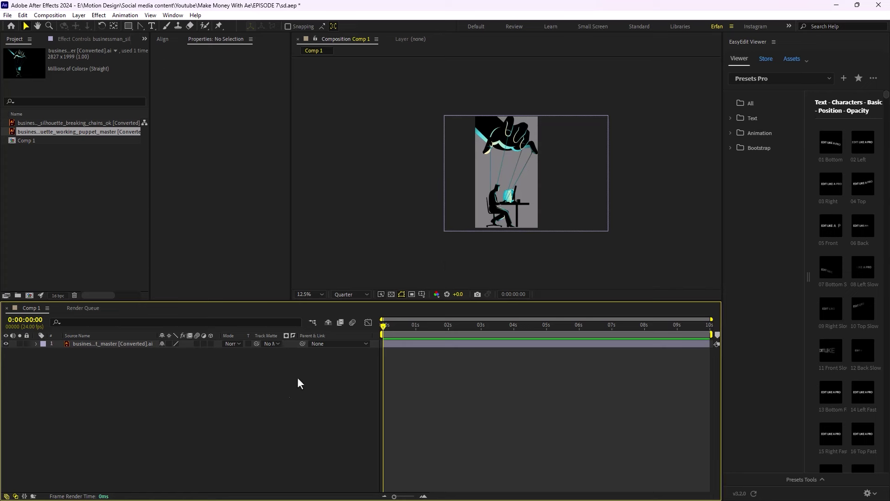
Create a black 1080 x 1920 px solid named Gradient Background and put it below the illustration layer.
{"action": "right_click", "coordinate": [209, 392]}
{"action": "mouse_move", "coordinate": [321, 275]}
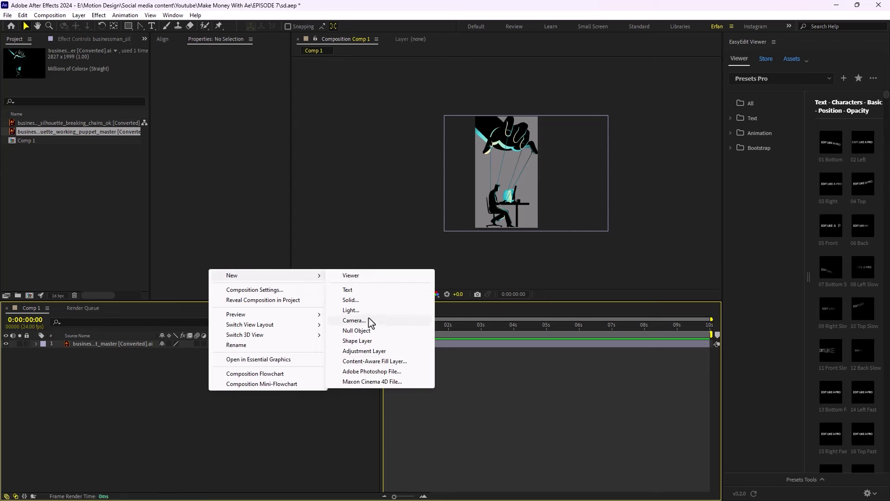
{"action": "left_click", "coordinate": [367, 301]}
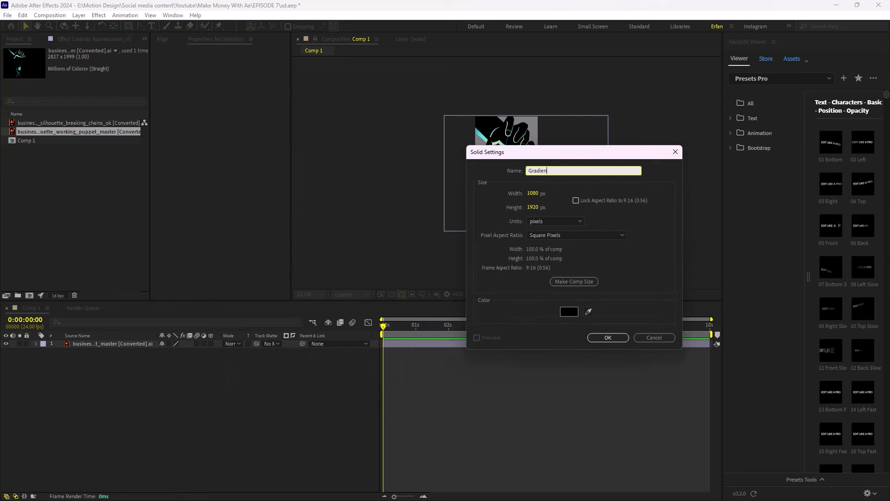
{"action": "type", "text": "nd"}
{"action": "key", "text": "Return"}
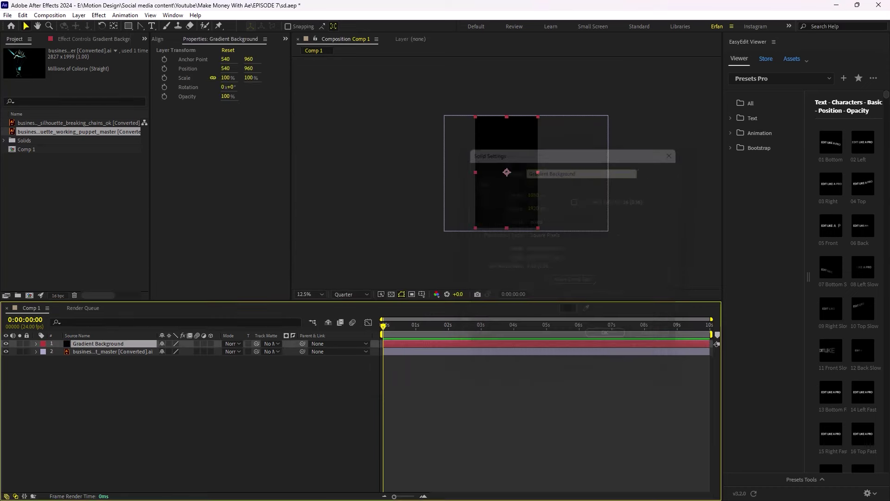
{"action": "left_click_drag", "start_coordinate": [108, 344], "coordinate": [117, 359]}
Apply Gradient Ramp to the Gradient Background layer, with the ramp starting at about -260, 48 and ending at about 1132, 1920.
{"action": "left_click", "coordinate": [108, 353]}
{"action": "key", "text": "ctrl+space"}
{"action": "type", "text": "grad"}
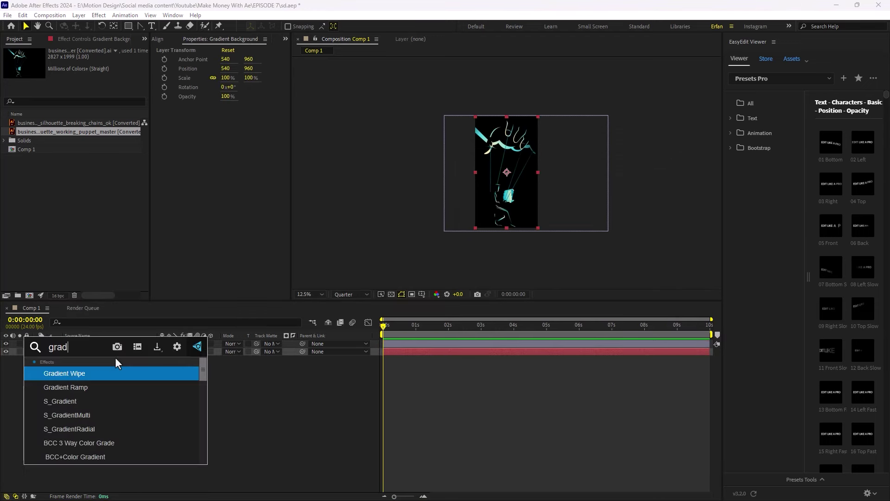
{"action": "key", "text": "Down"}
{"action": "key", "text": "Return"}
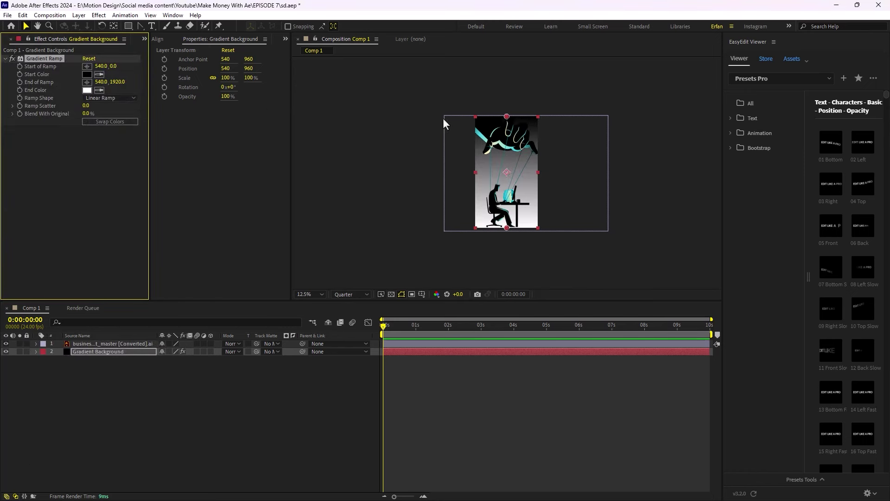
{"action": "left_click_drag", "start_coordinate": [506, 116], "coordinate": [460, 119]}
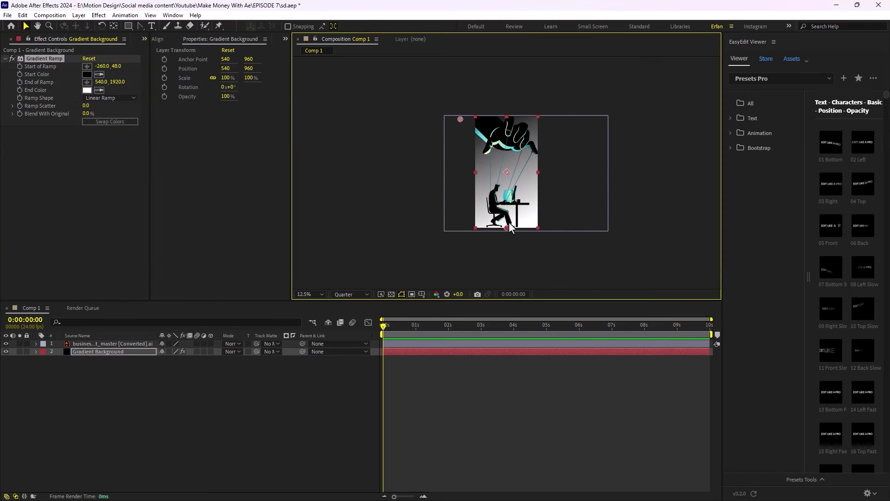
{"action": "left_click_drag", "start_coordinate": [506, 227], "coordinate": [541, 227]}
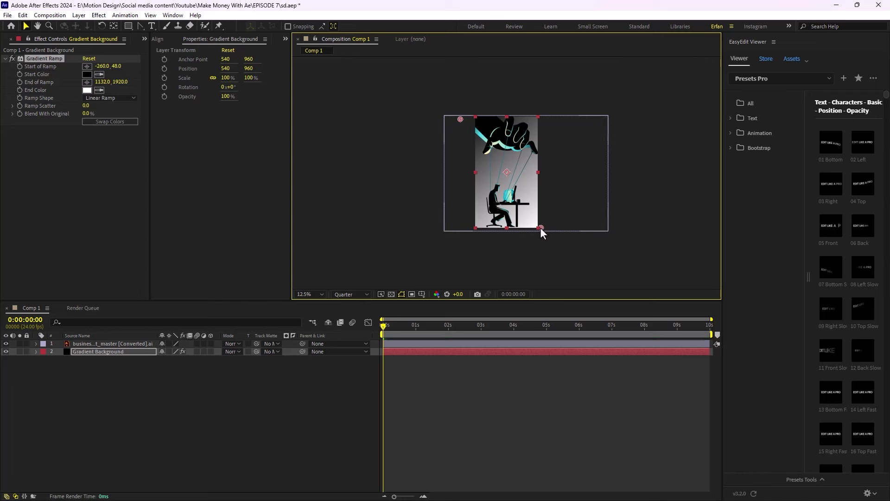
Move the Gradient Ramp's start point to about -116, -8 and set its start color to crimson red C00923.
{"action": "left_click_drag", "start_coordinate": [460, 119], "coordinate": [469, 116]}
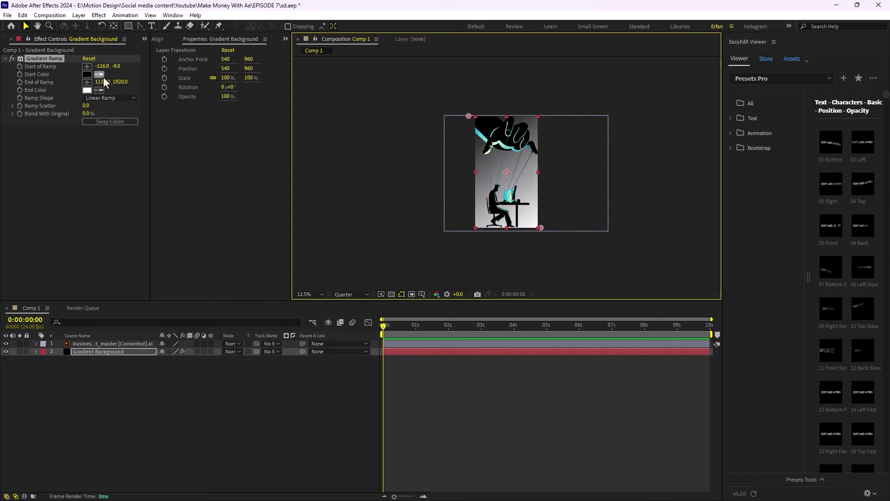
{"action": "left_click", "coordinate": [87, 74]}
{"action": "left_click", "coordinate": [567, 282]}
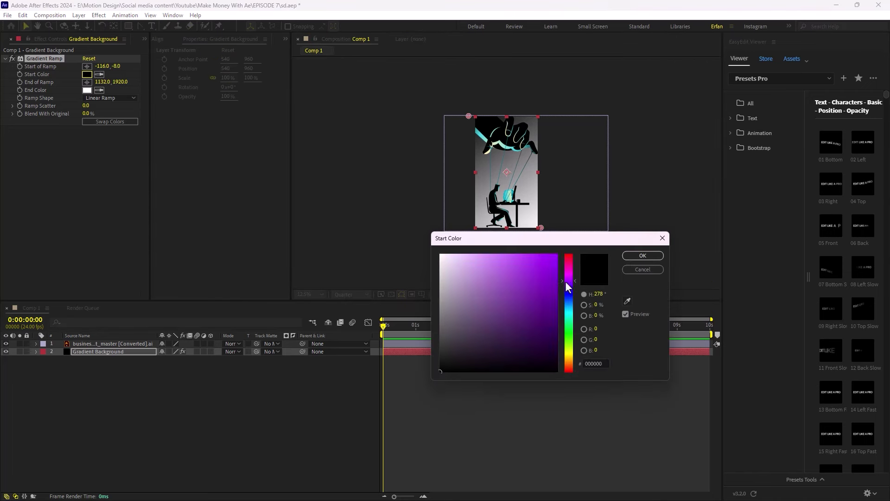
{"action": "left_click", "coordinate": [557, 288]}
{"action": "left_click_drag", "start_coordinate": [570, 274], "coordinate": [570, 259]}
{"action": "left_click", "coordinate": [552, 274]}
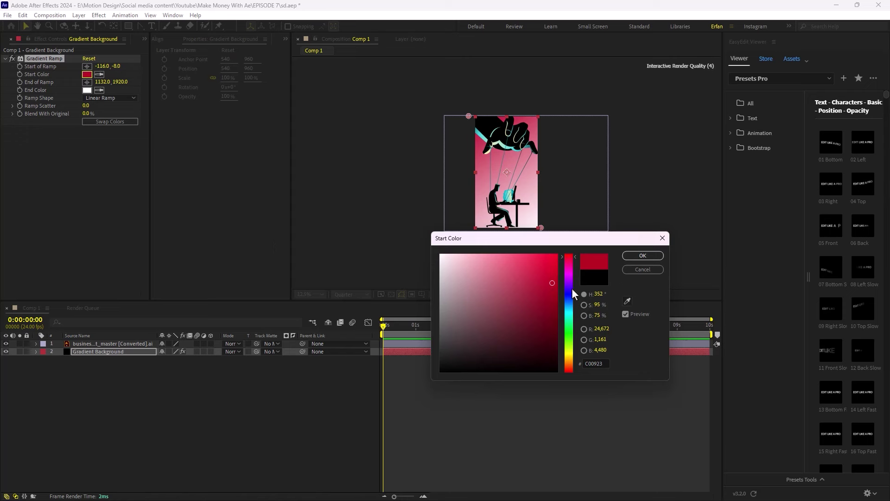
{"action": "left_click", "coordinate": [643, 256]}
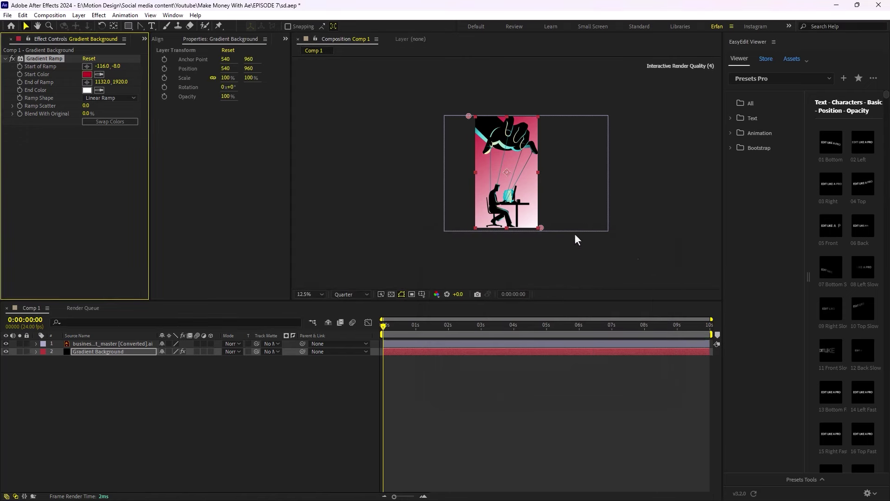
Set the Gradient Ramp's end color to a very dark red, about 180000.
{"action": "left_click", "coordinate": [86, 90]}
{"action": "mouse_move", "coordinate": [554, 279]}
{"action": "left_mouse_down"}
{"action": "mouse_move", "coordinate": [556, 264]}
{"action": "mouse_move", "coordinate": [558, 360]}
{"action": "left_mouse_up"}
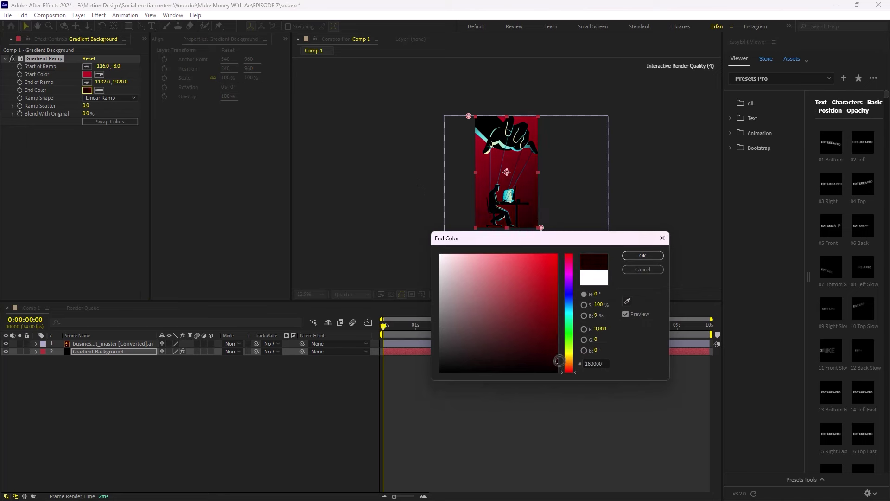
{"action": "left_click", "coordinate": [641, 256]}
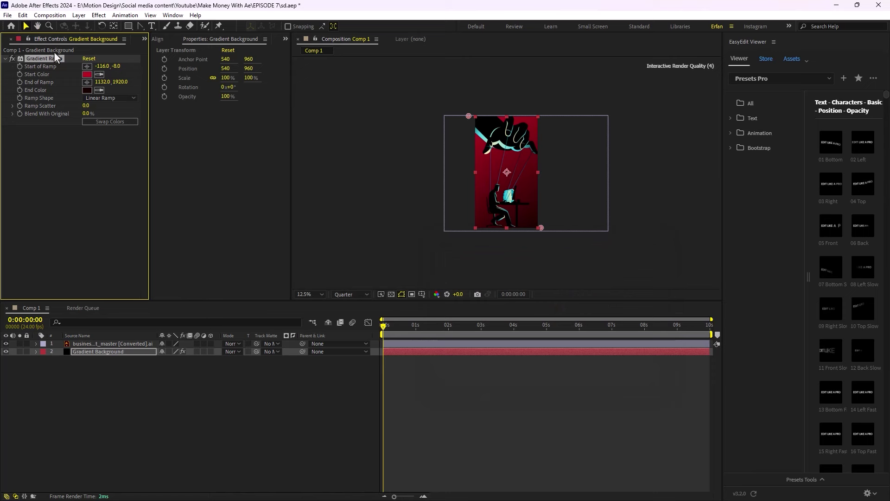
Shift the Gradient Ramp's start color to a purer red, about BA060E.
{"action": "left_click", "coordinate": [88, 75]}
{"action": "mouse_move", "coordinate": [568, 272]}
{"action": "left_mouse_down"}
{"action": "mouse_move", "coordinate": [574, 349]}
{"action": "mouse_move", "coordinate": [560, 255]}
{"action": "mouse_move", "coordinate": [554, 286]}
{"action": "left_mouse_up"}
{"action": "left_click", "coordinate": [555, 272]}
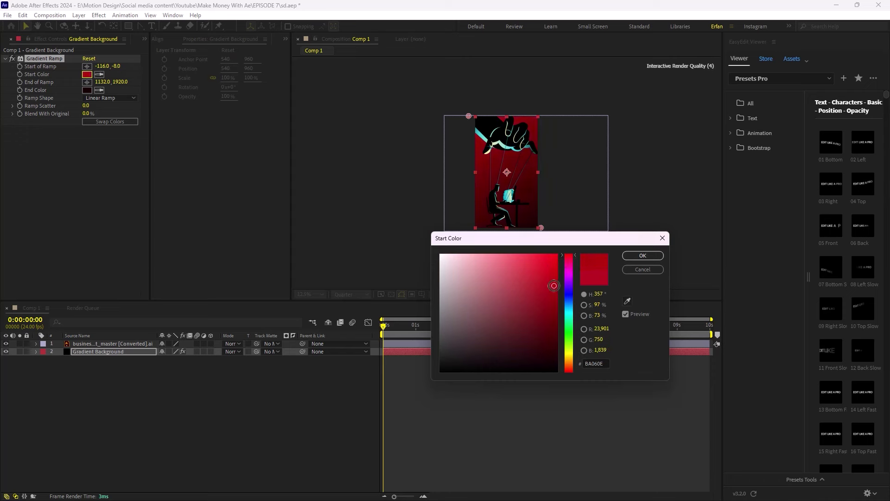
{"action": "left_click", "coordinate": [643, 256]}
{"action": "left_click", "coordinate": [384, 374]}
Set the composition preview resolution to Half.
{"action": "scroll", "coordinate": [616, 229], "scroll_direction": "up", "scroll_amount": 1}
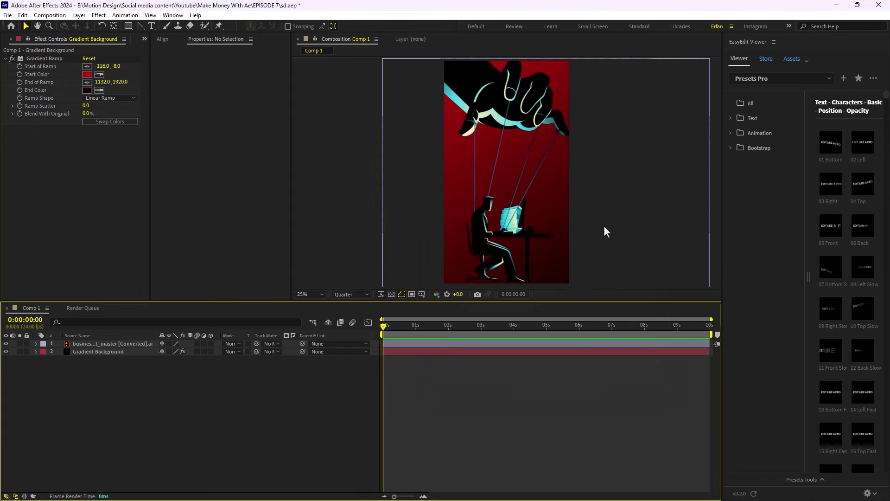
{"action": "left_click", "coordinate": [369, 295]}
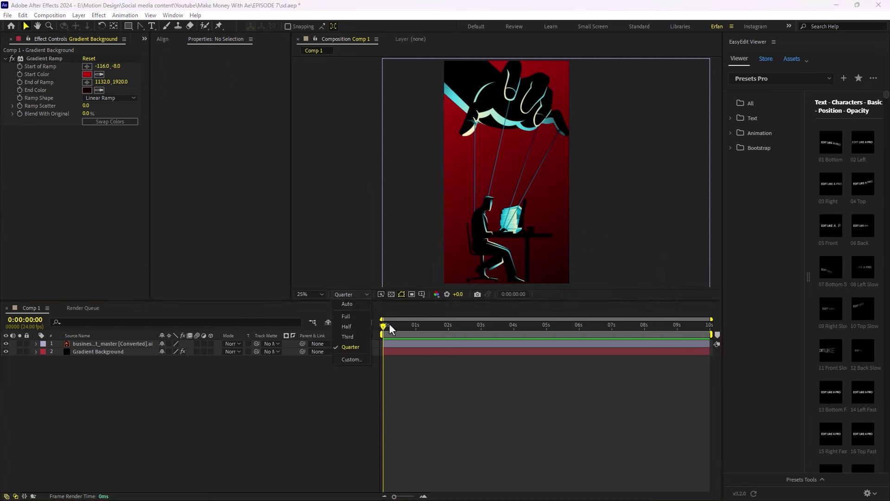
{"action": "left_click", "coordinate": [369, 326]}
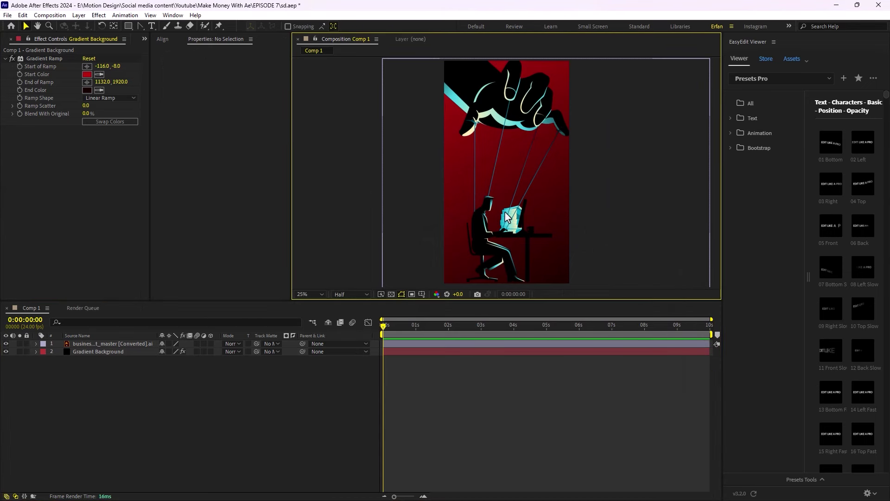
{"action": "scroll", "coordinate": [517, 202], "scroll_direction": "down", "scroll_amount": 1}
{"action": "left_click", "coordinate": [492, 349]}
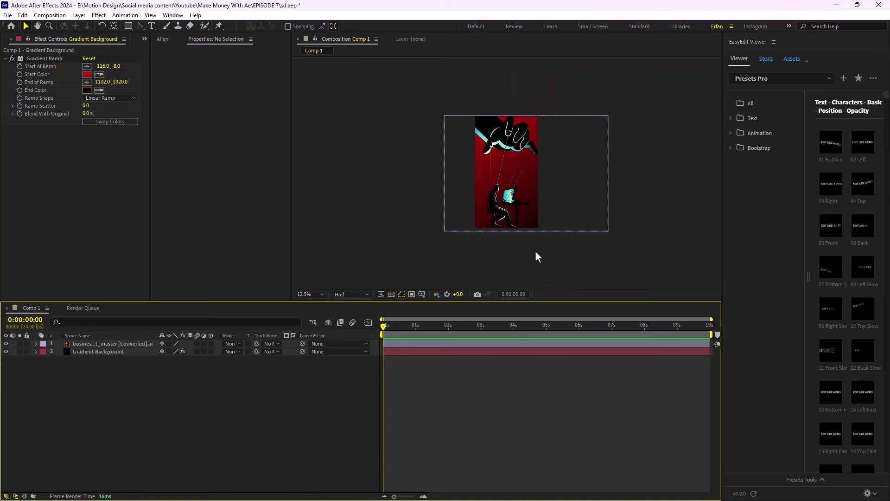
Add a white text layer reading ENTER YOUR TEXT between the hand and the seated man.
{"action": "left_click", "coordinate": [152, 26]}
{"action": "left_click", "coordinate": [495, 176]}
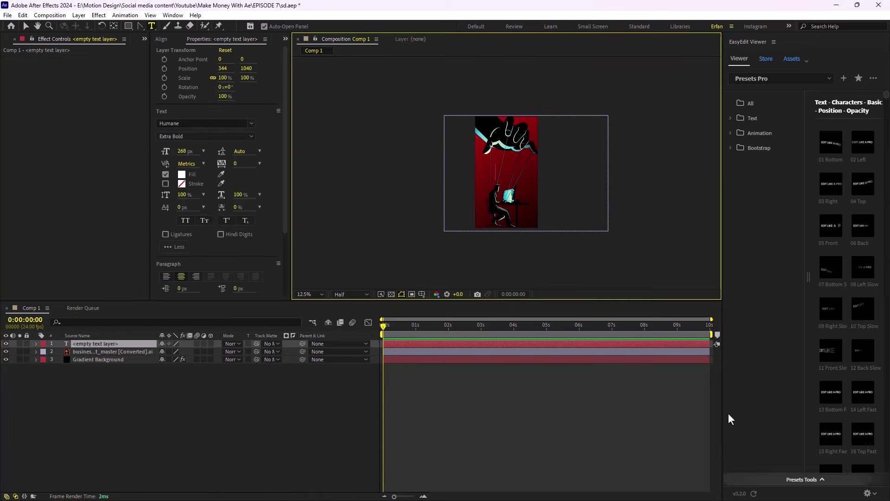
{"action": "type", "text": "ENTER"}
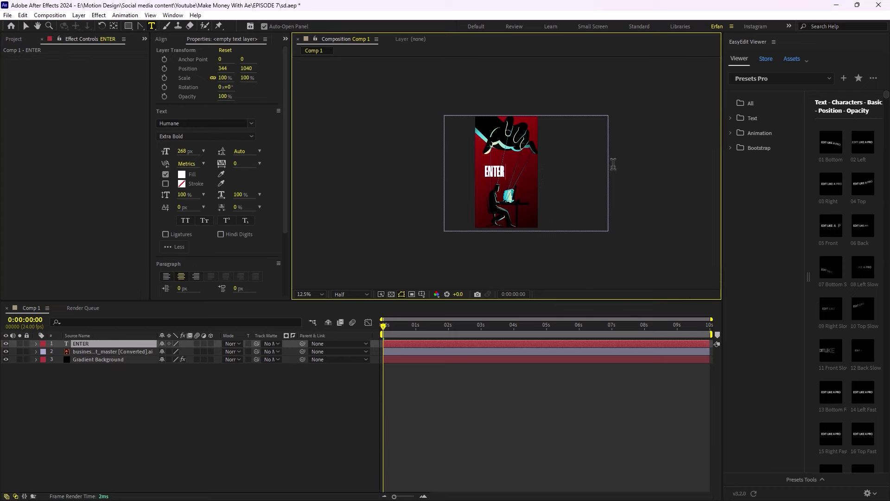
{"action": "type", "text": " YOUR TEXT"}
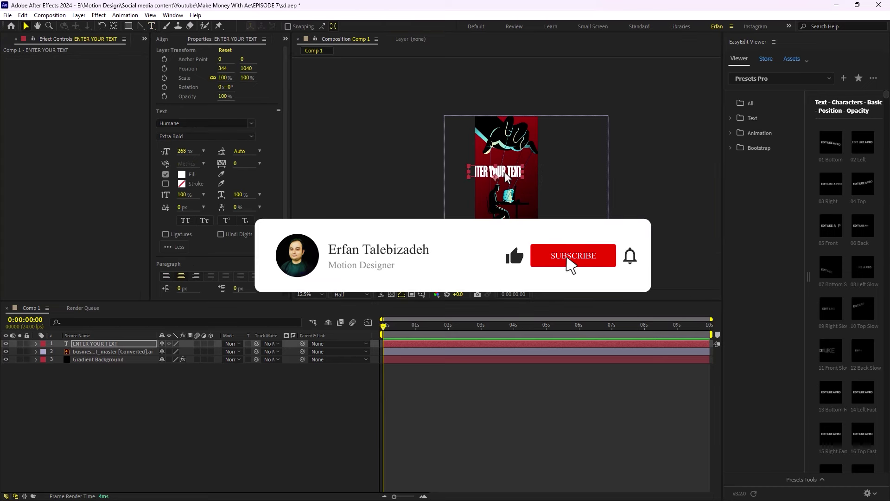
Center the ENTER YOUR TEXT layer horizontally in the composition.
{"action": "left_click", "coordinate": [25, 26]}
{"action": "left_click", "coordinate": [162, 39]}
{"action": "left_click", "coordinate": [176, 62]}
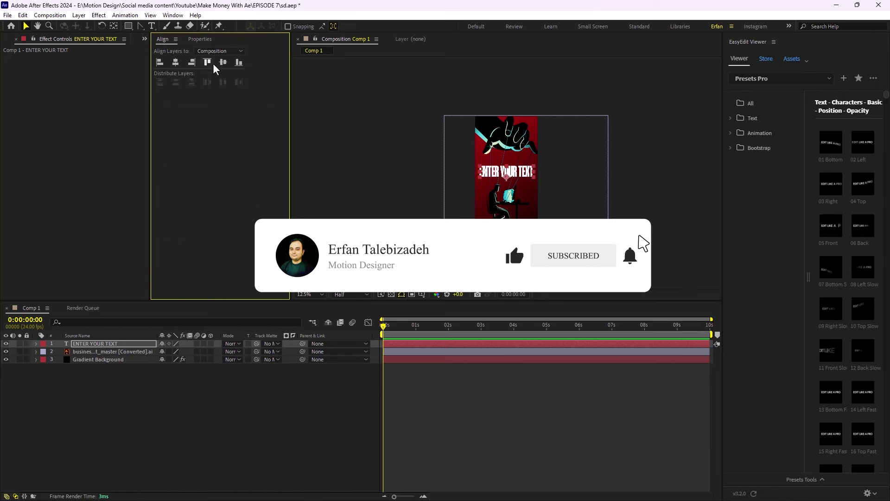
Put the text layer below the illustration layer and raise the text slightly toward the hand.
{"action": "left_click_drag", "start_coordinate": [108, 344], "coordinate": [111, 355]}
{"action": "left_click_drag", "start_coordinate": [508, 181], "coordinate": [509, 174]}
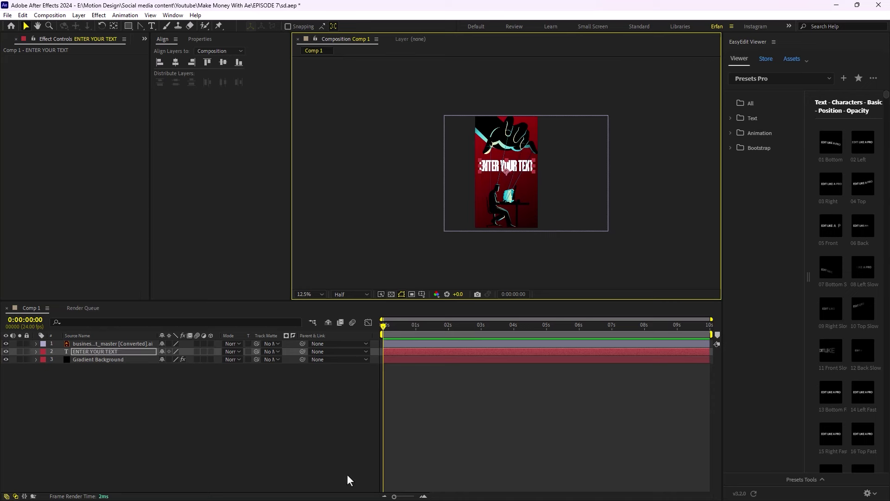
{"action": "left_click", "coordinate": [349, 480]}
{"action": "scroll", "coordinate": [541, 255], "scroll_direction": "up", "scroll_amount": 2}
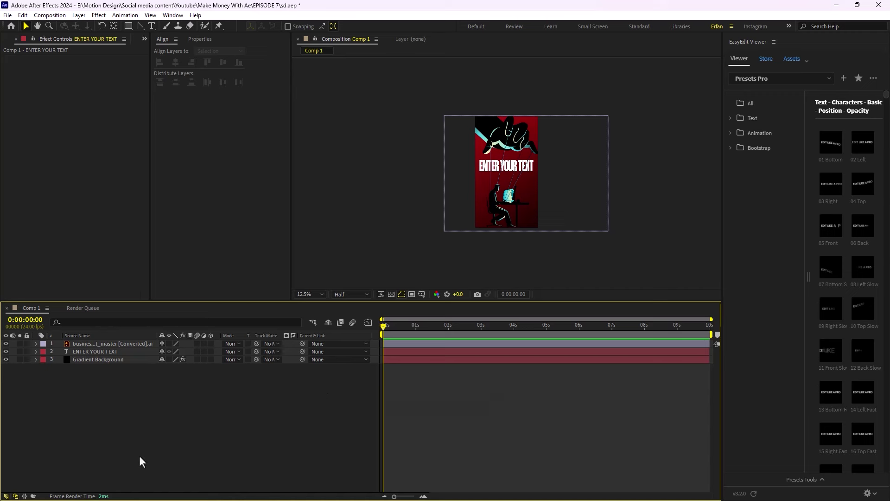
Start a new camera layer named Camera 1 and set its type to One-Node Camera.
{"action": "right_click", "coordinate": [125, 388]}
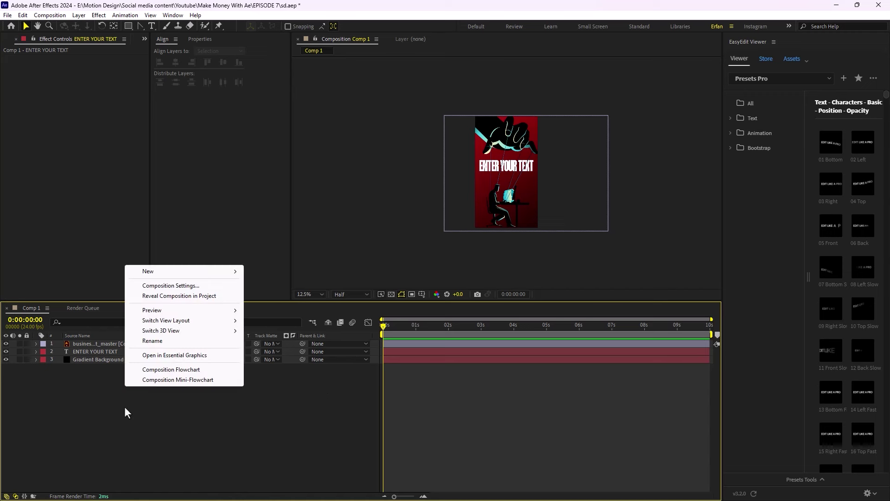
{"action": "mouse_move", "coordinate": [208, 274]}
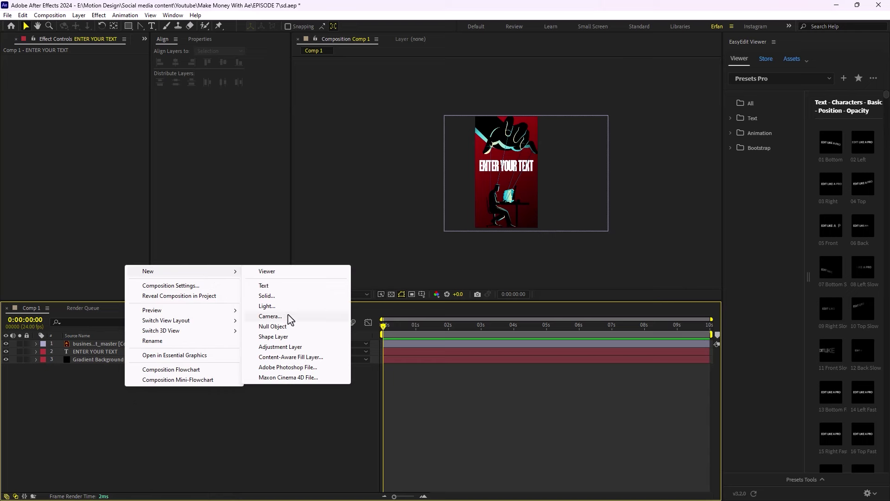
{"action": "left_click", "coordinate": [270, 316]}
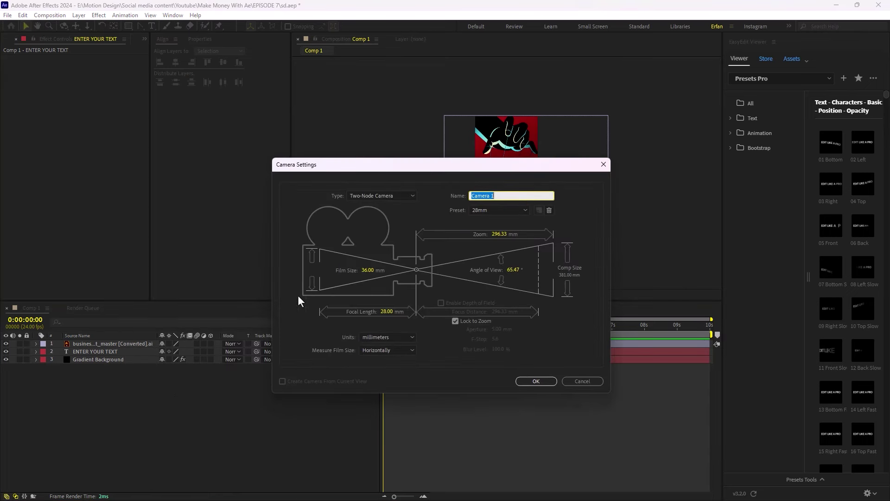
{"action": "left_click", "coordinate": [390, 196]}
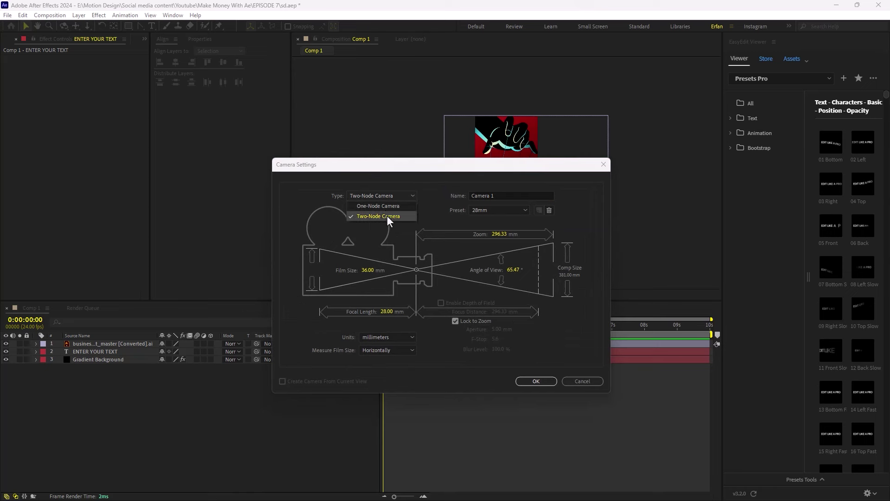
{"action": "left_click", "coordinate": [388, 211]}
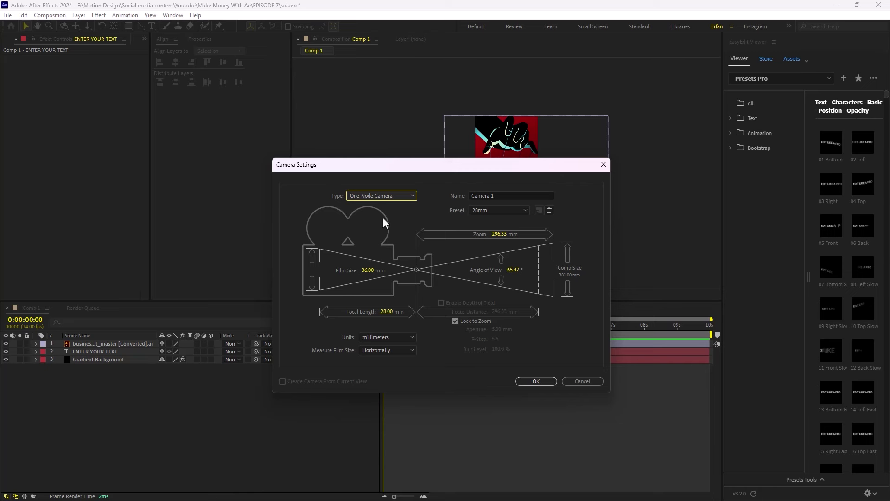
{"action": "left_click", "coordinate": [361, 195]}
{"action": "left_click", "coordinate": [365, 208]}
{"action": "left_click", "coordinate": [388, 197]}
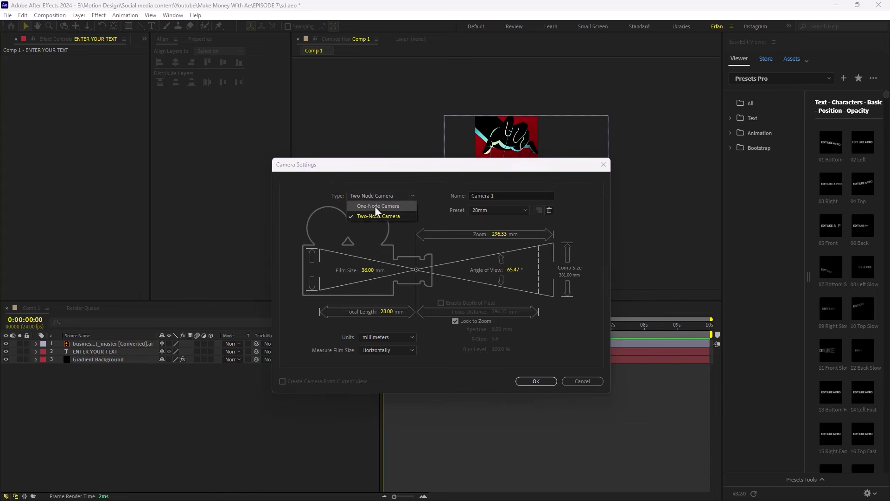
{"action": "left_click", "coordinate": [375, 206]}
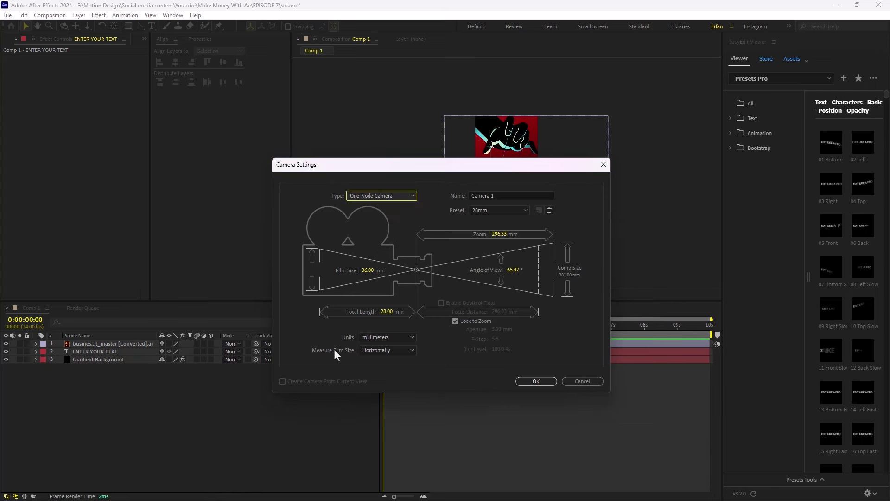
Choose the 35mm preset for the camera and create it.
{"action": "left_click", "coordinate": [500, 210]}
{"action": "left_click", "coordinate": [499, 210]}
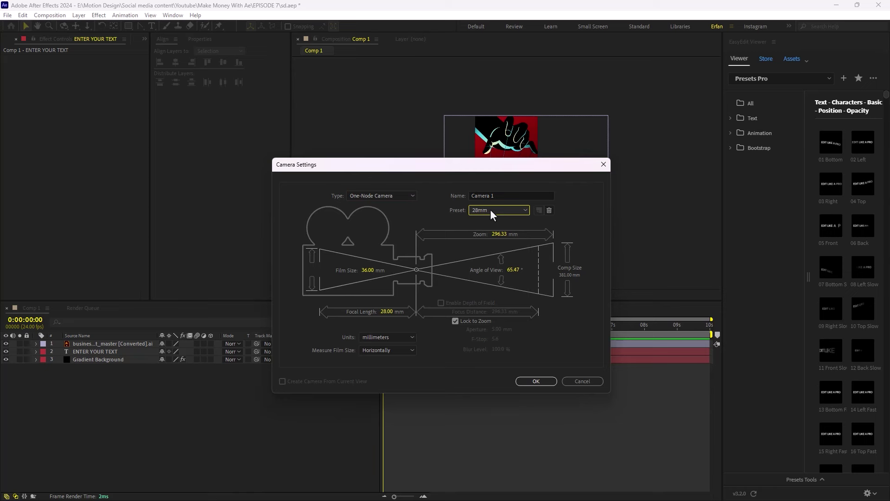
{"action": "left_click", "coordinate": [491, 210]}
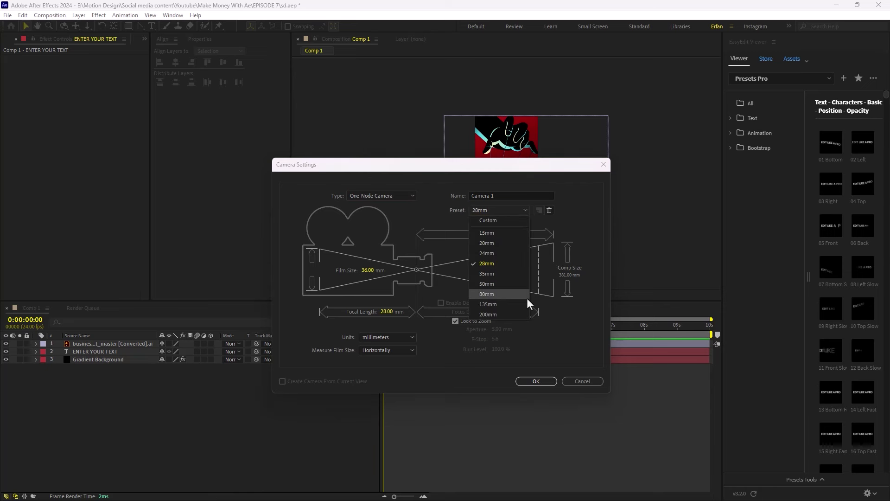
{"action": "left_click", "coordinate": [489, 274]}
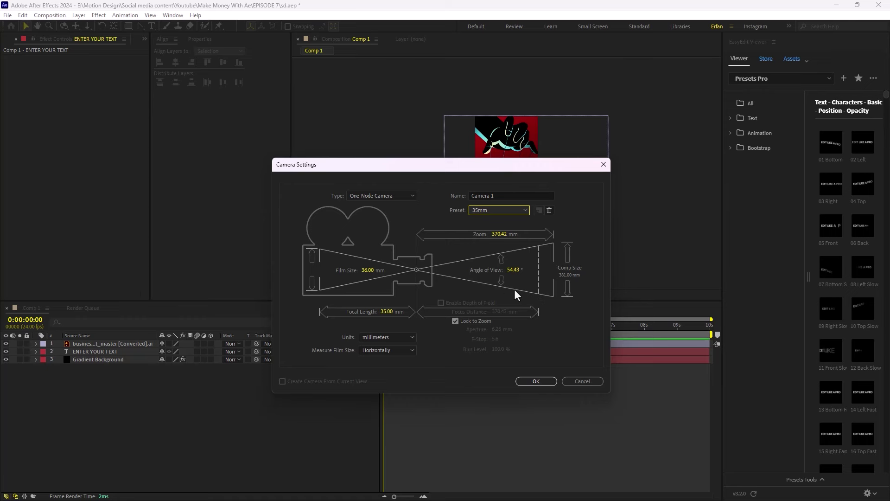
{"action": "left_click", "coordinate": [537, 381]}
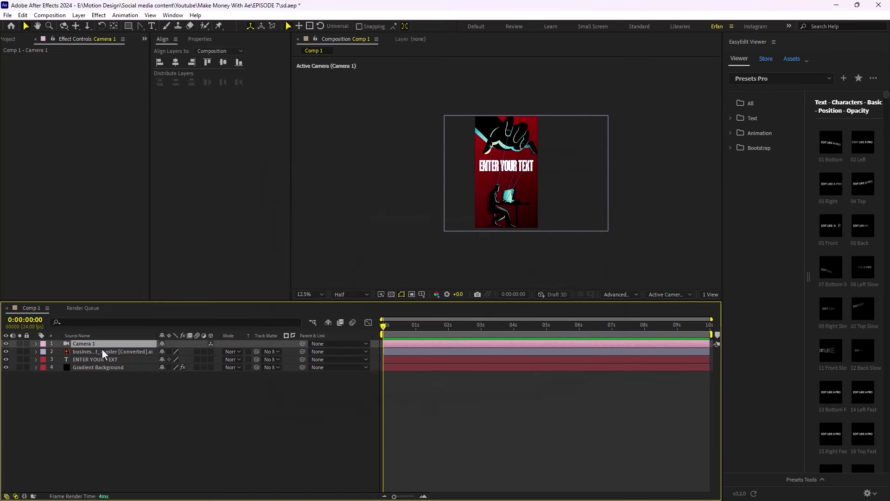
{"action": "left_click", "coordinate": [195, 416]}
{"action": "left_click", "coordinate": [113, 343]}
{"action": "key", "text": "period"}
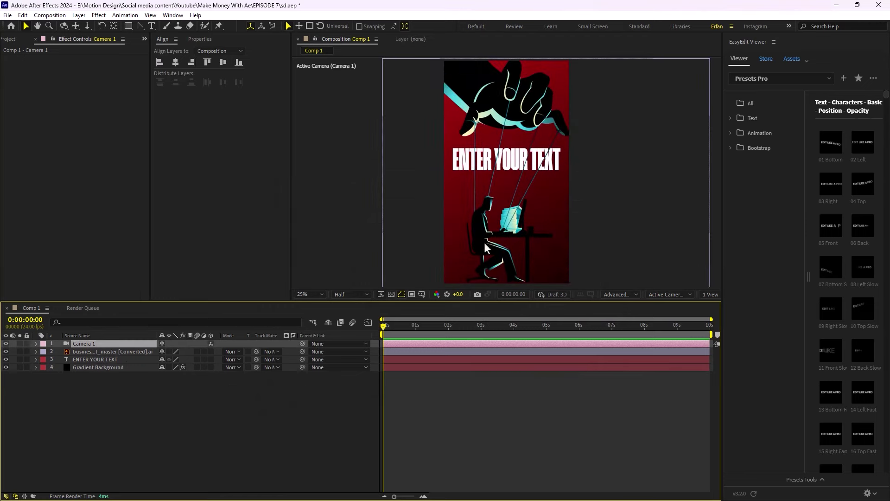
{"action": "left_click", "coordinate": [240, 389]}
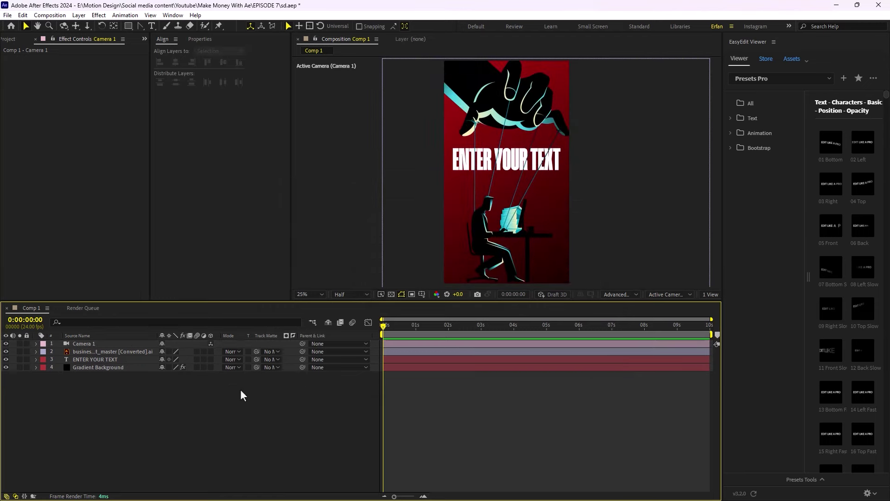
Make the puppet master illustration and ENTER YOUR TEXT layers 3D, and collapse the Camera 1 properties.
{"action": "left_click", "coordinate": [147, 352]}
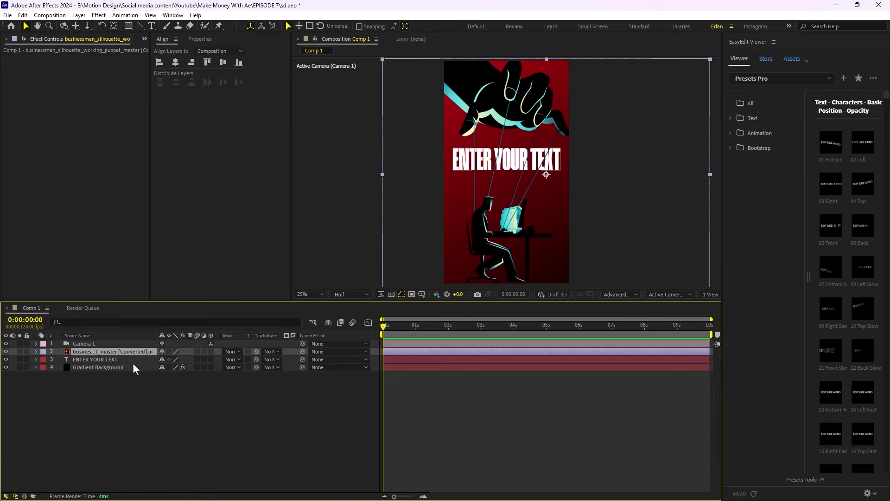
{"action": "left_click", "coordinate": [128, 360], "text": "ctrl"}
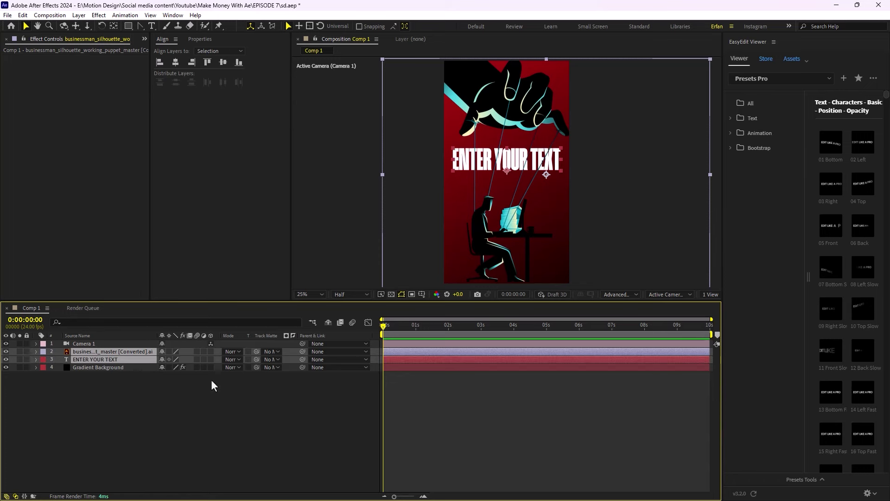
{"action": "left_click", "coordinate": [210, 351]}
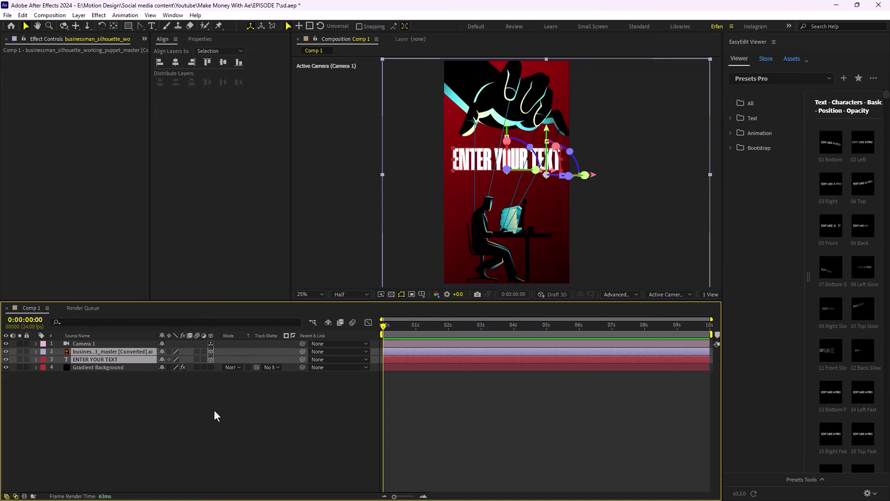
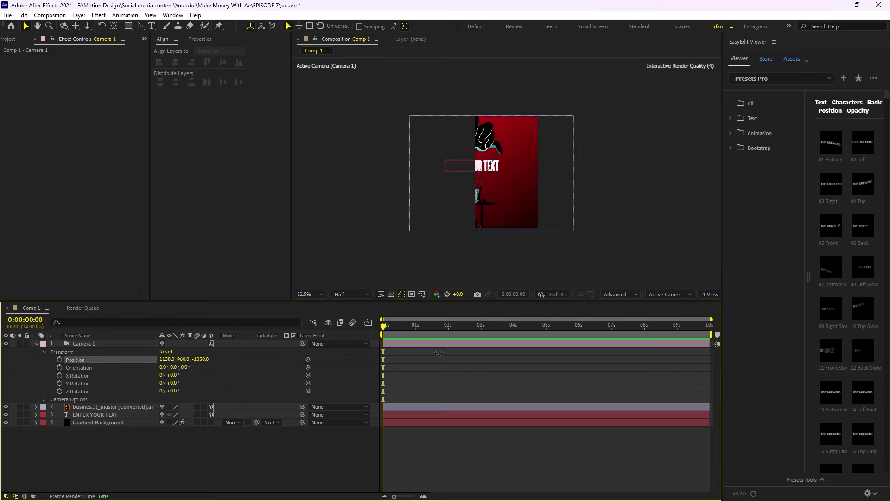
{"action": "left_click", "coordinate": [37, 344]}
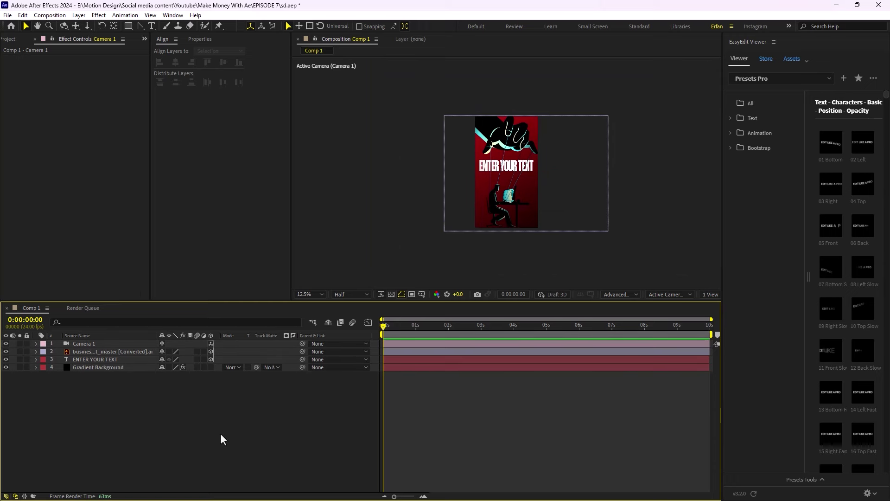
Widen the composition and timeline area and open the view layout choices.
{"action": "left_click_drag", "start_coordinate": [726, 257], "coordinate": [748, 259]}
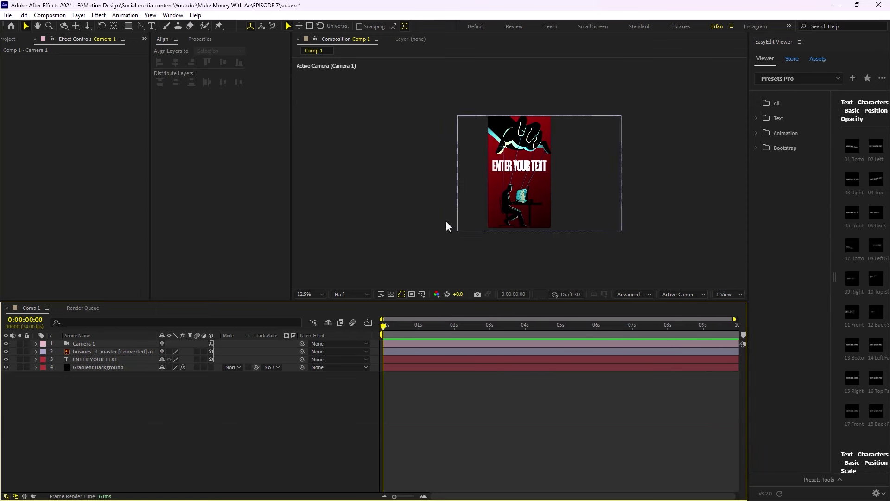
{"action": "left_click", "coordinate": [730, 296]}
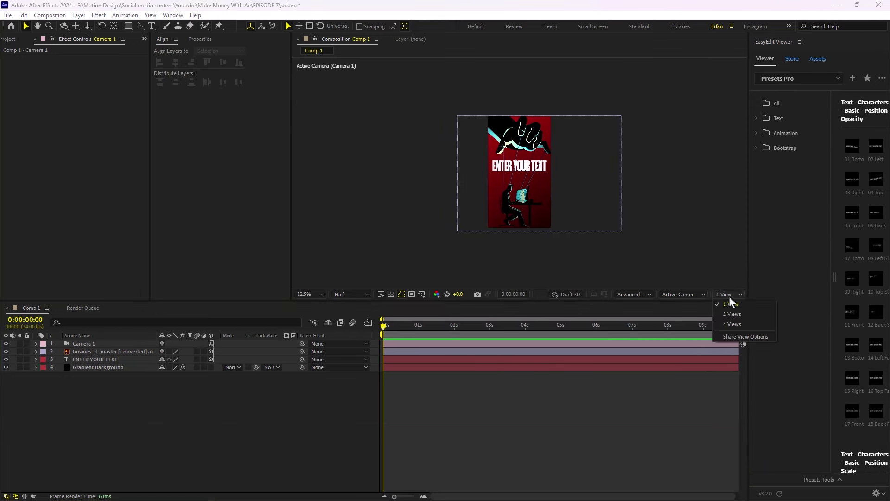
{"action": "left_click", "coordinate": [235, 423]}
{"action": "left_click", "coordinate": [211, 351]}
{"action": "left_click", "coordinate": [211, 360]}
{"action": "left_click", "coordinate": [102, 345]}
{"action": "key", "text": "Delete"}
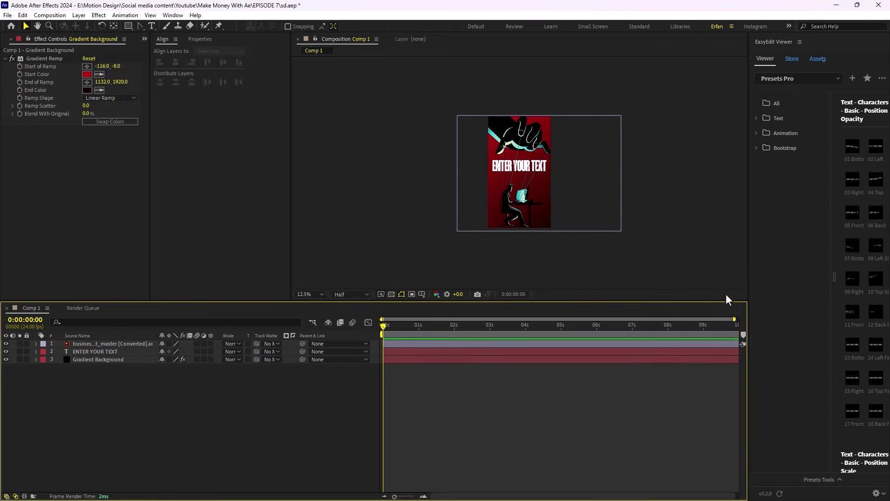
{"action": "key", "text": "ctrl+z"}
{"action": "key", "text": "ctrl+z"}
{"action": "key", "text": "ctrl+z"}
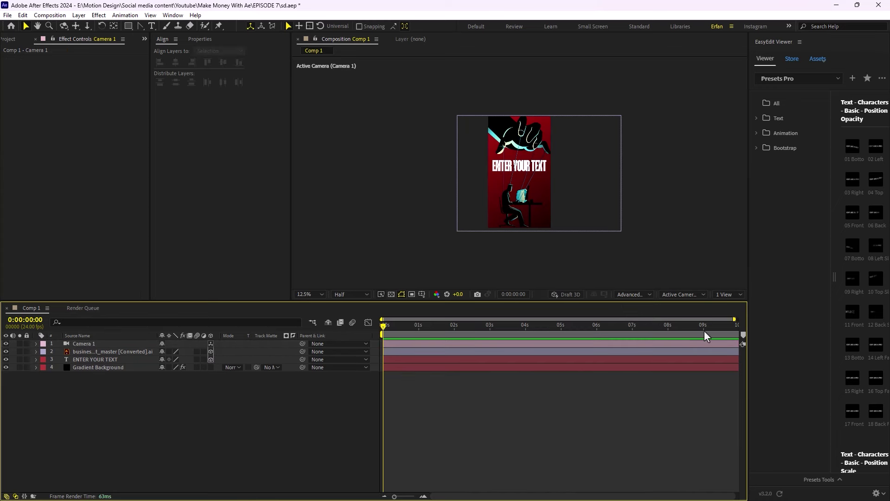
Show the composition in 2 Views, with the Top view beside the Active Camera view.
{"action": "left_click", "coordinate": [731, 295]}
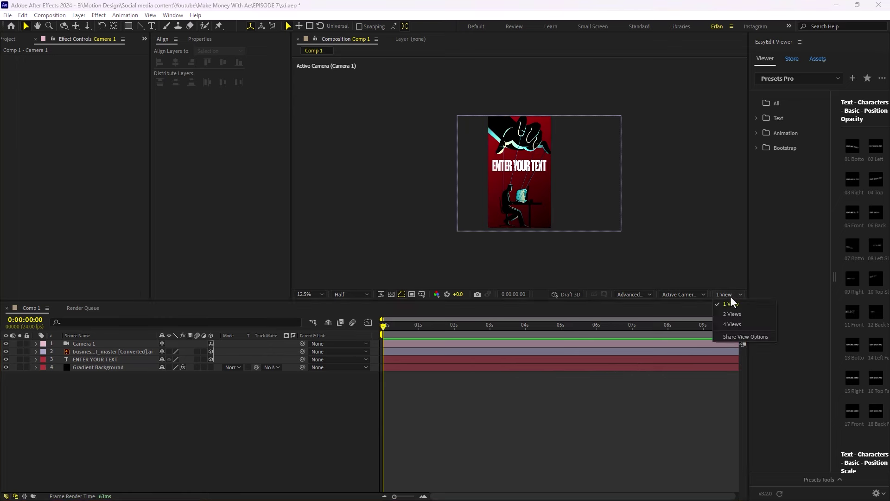
{"action": "left_click", "coordinate": [735, 315]}
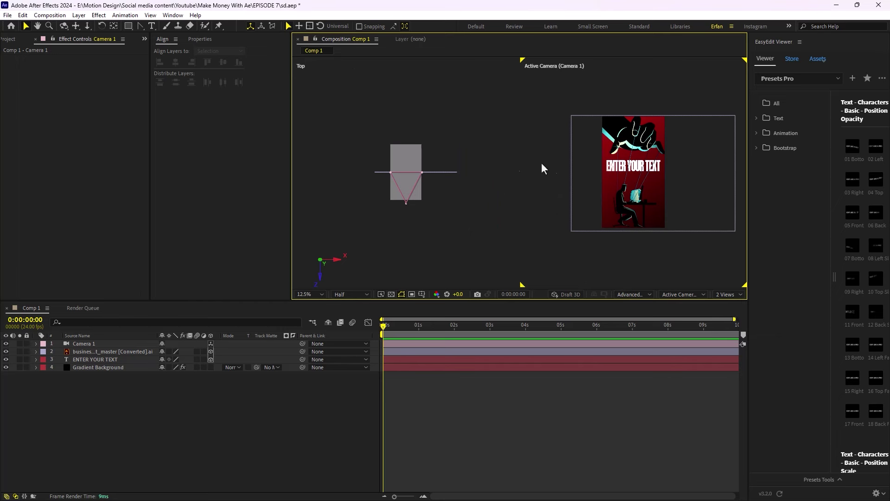
{"action": "left_click", "coordinate": [407, 153]}
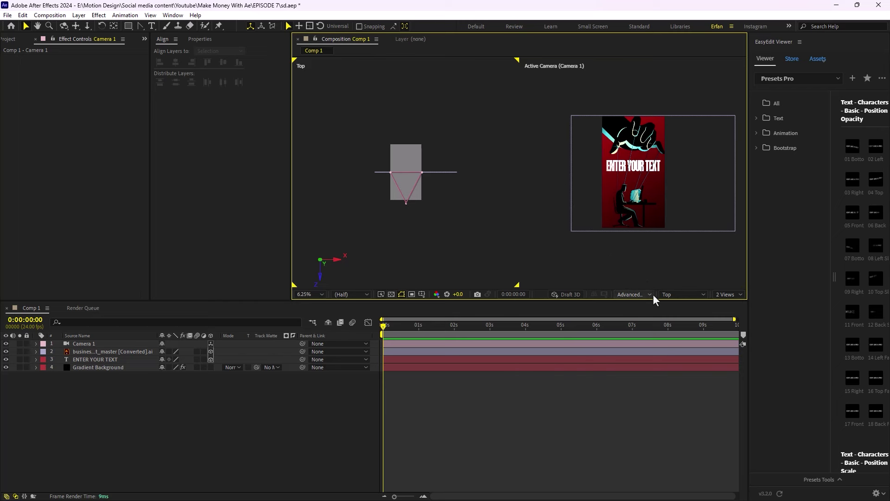
{"action": "left_click", "coordinate": [669, 295]}
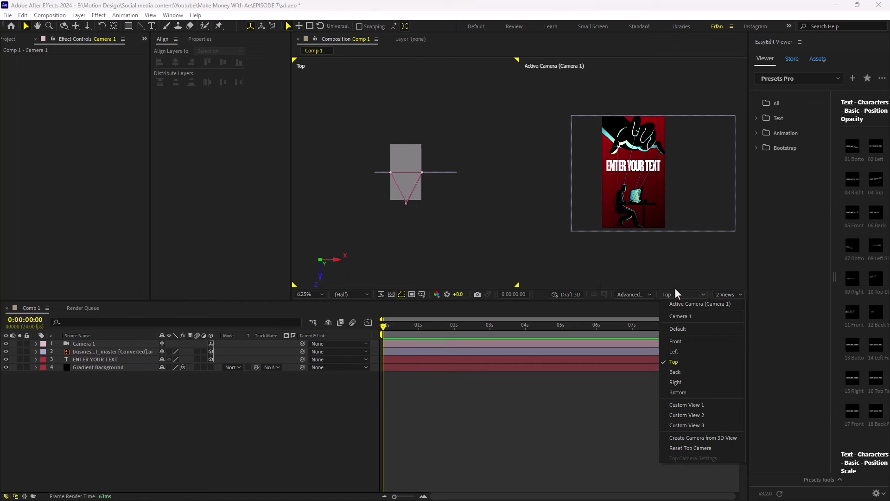
{"action": "left_click", "coordinate": [682, 346]}
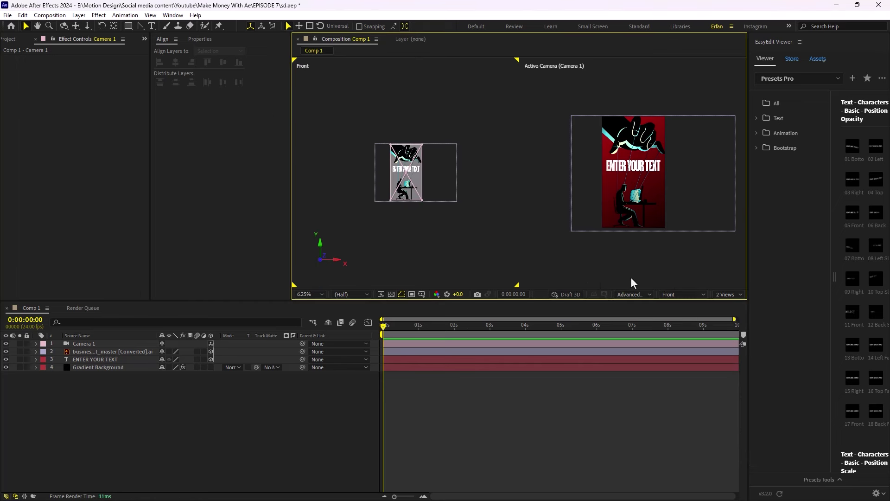
{"action": "left_click", "coordinate": [669, 295]}
{"action": "left_click", "coordinate": [675, 362]}
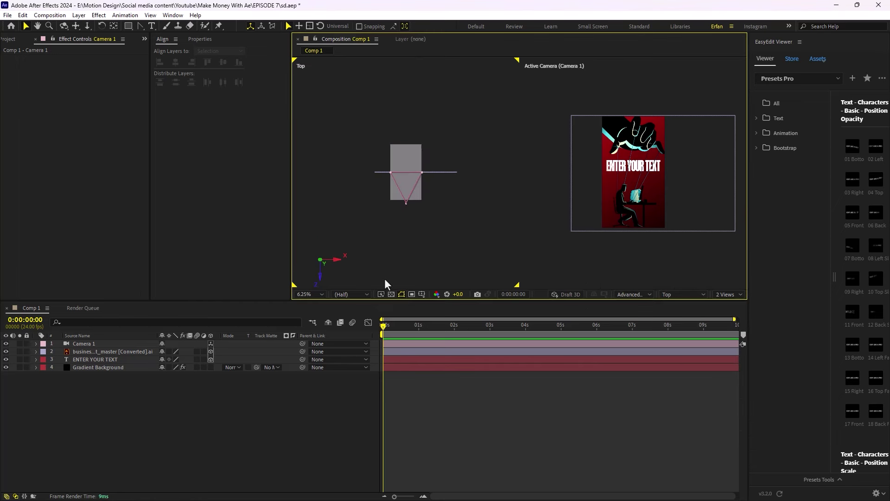
Select Camera 1, try moving it in the Top view, and deselect it.
{"action": "left_click", "coordinate": [92, 343]}
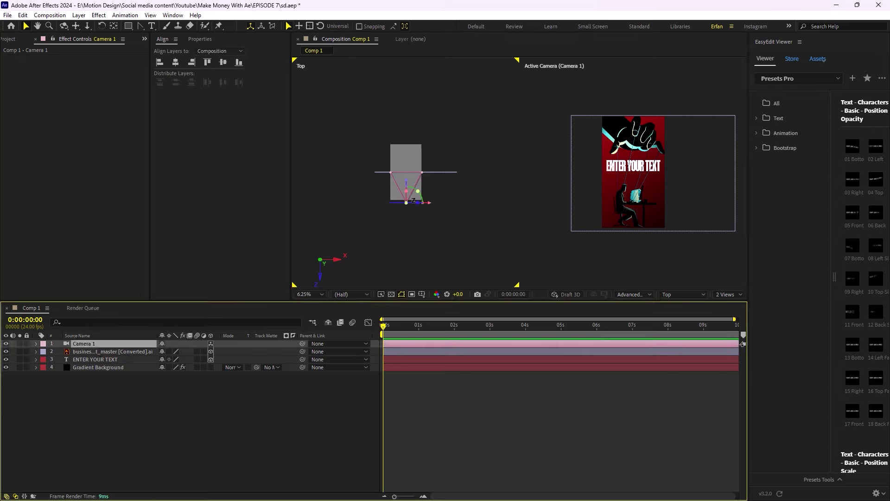
{"action": "key", "text": "period"}
{"action": "key", "text": "period"}
{"action": "key", "text": "comma"}
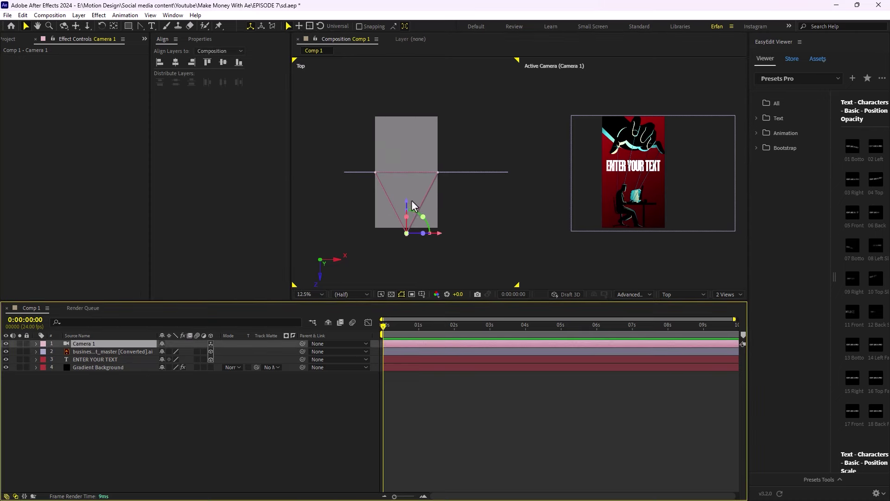
{"action": "left_click_drag", "start_coordinate": [410, 203], "coordinate": [443, 207]}
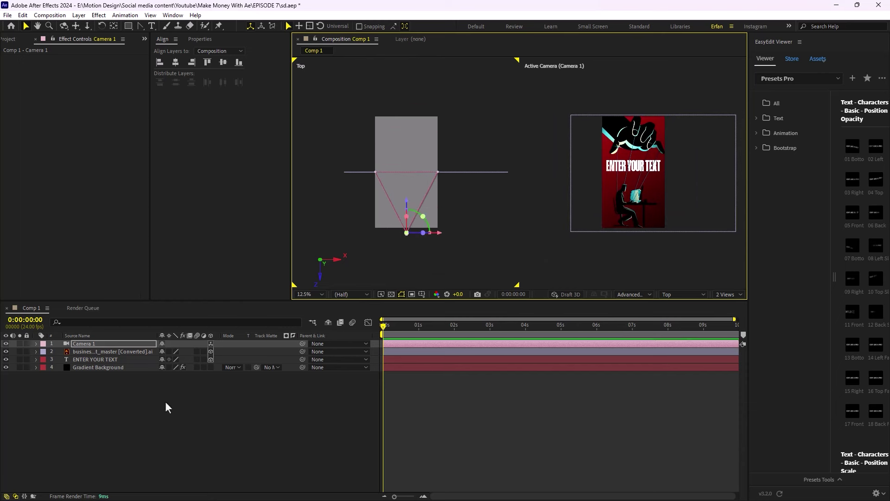
{"action": "left_click", "coordinate": [181, 412]}
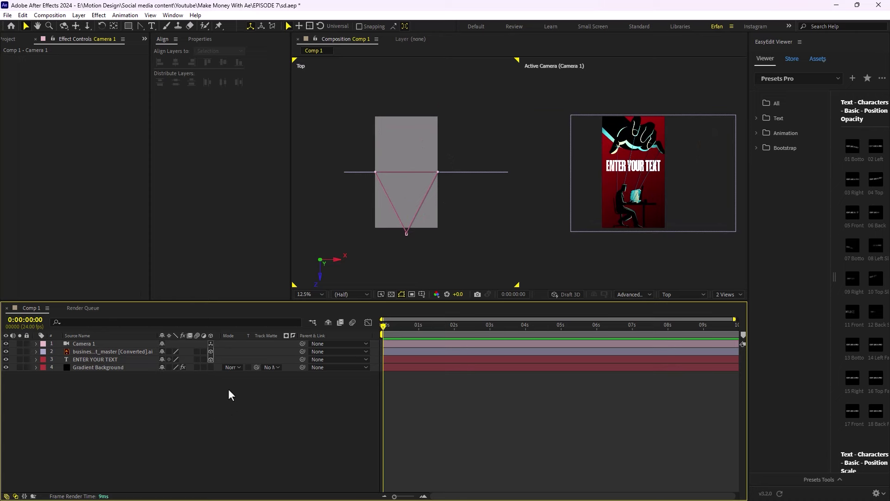
Add the breaking chains illustration directly below Camera 1, make its layer 3D and scale it to 86%.
{"action": "left_click", "coordinate": [7, 40]}
{"action": "left_click", "coordinate": [56, 122]}
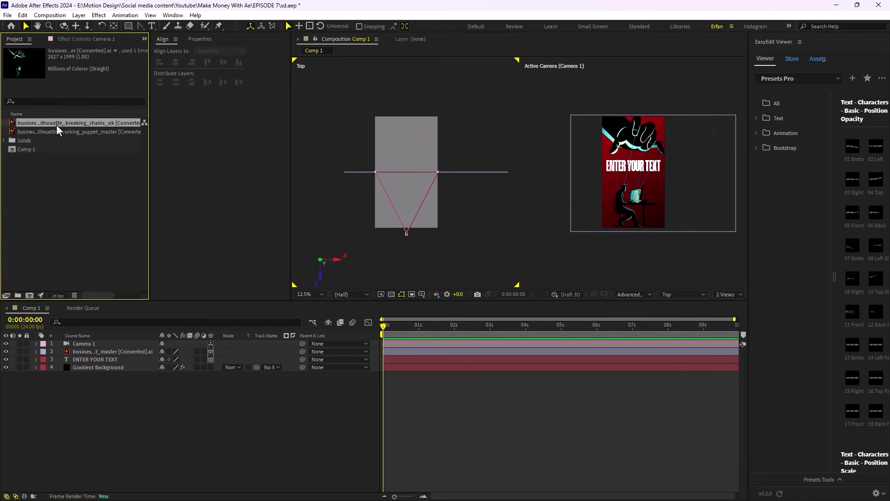
{"action": "left_click_drag", "start_coordinate": [58, 124], "coordinate": [107, 352]}
{"action": "key", "text": "s"}
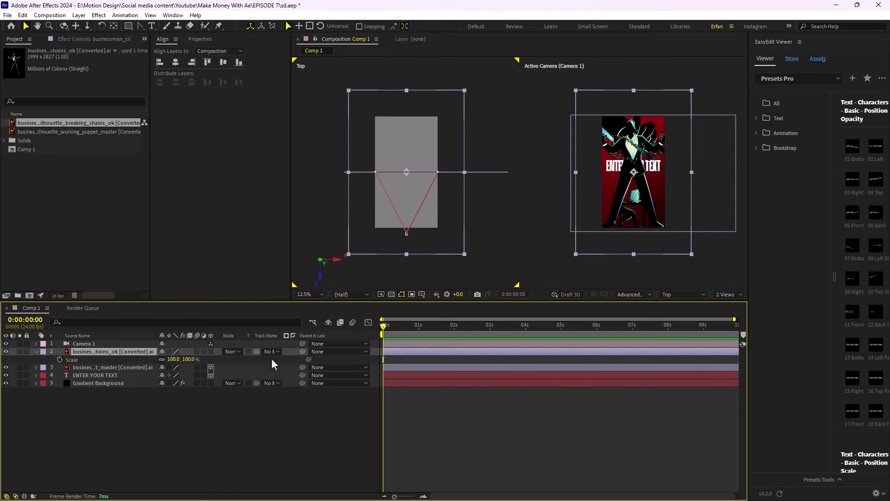
{"action": "left_click", "coordinate": [211, 352]}
{"action": "left_click_drag", "start_coordinate": [188, 365], "coordinate": [181, 364]}
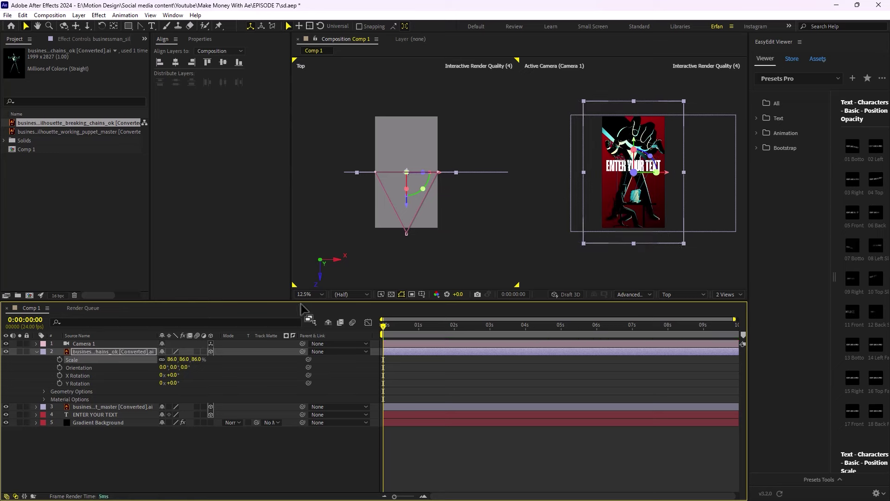
Lower the breaking chains illustration slightly, move it along X beyond the frame's right edge, and collapse its properties.
{"action": "left_click_drag", "start_coordinate": [640, 146], "coordinate": [642, 155]}
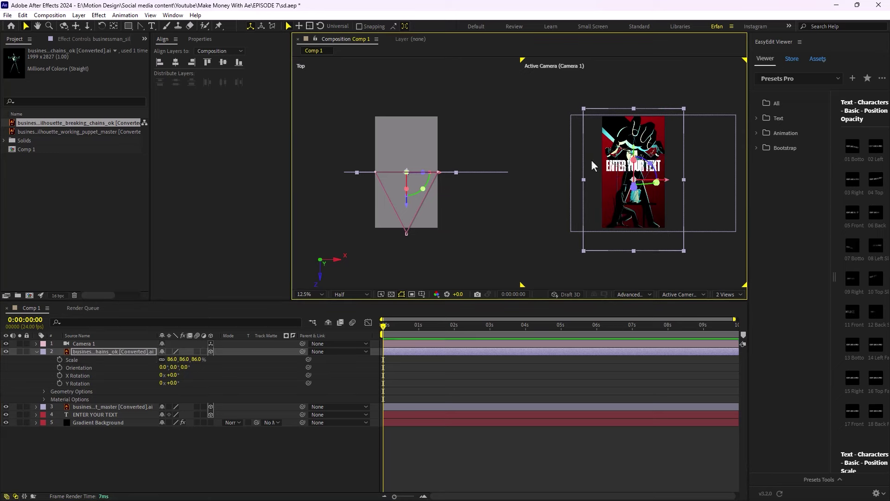
{"action": "left_click", "coordinate": [126, 457]}
{"action": "left_click", "coordinate": [124, 352]}
{"action": "left_click_drag", "start_coordinate": [443, 175], "coordinate": [525, 177]}
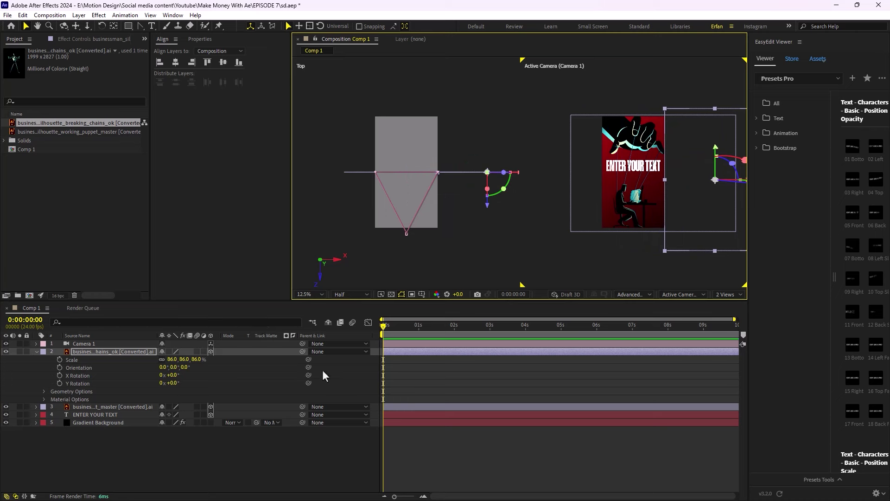
{"action": "left_click", "coordinate": [280, 445]}
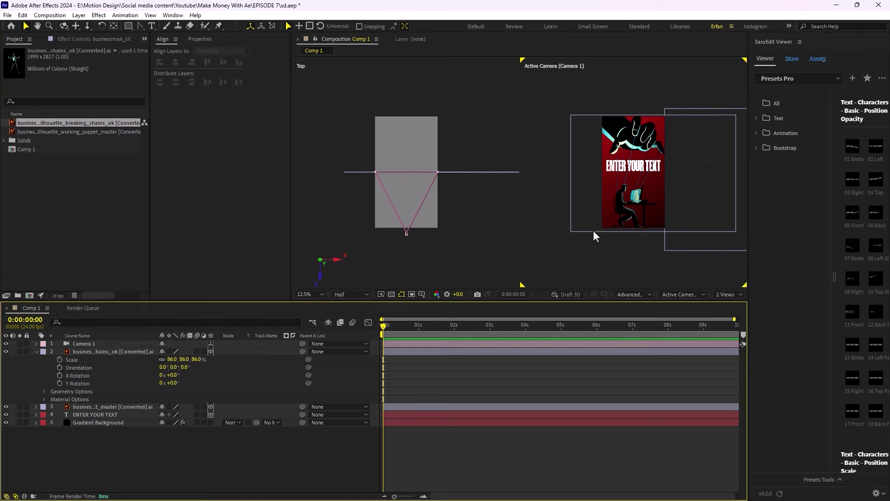
{"action": "key", "text": "comma"}
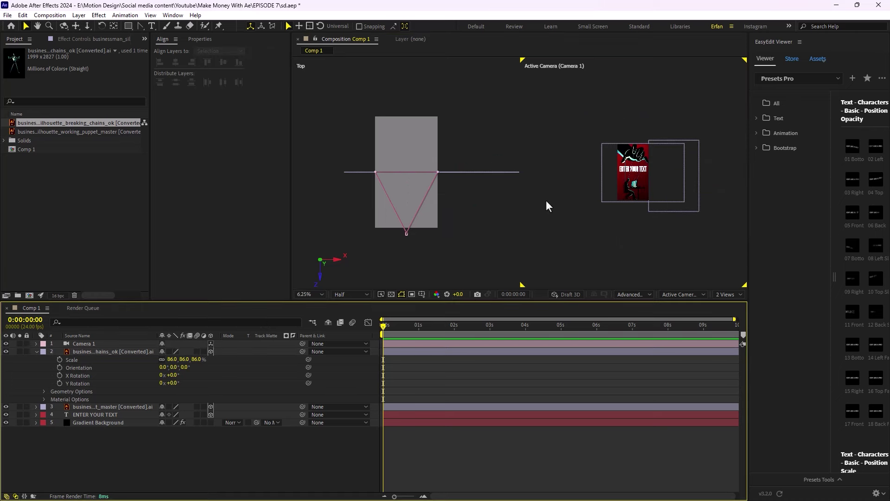
{"action": "left_click", "coordinate": [36, 352]}
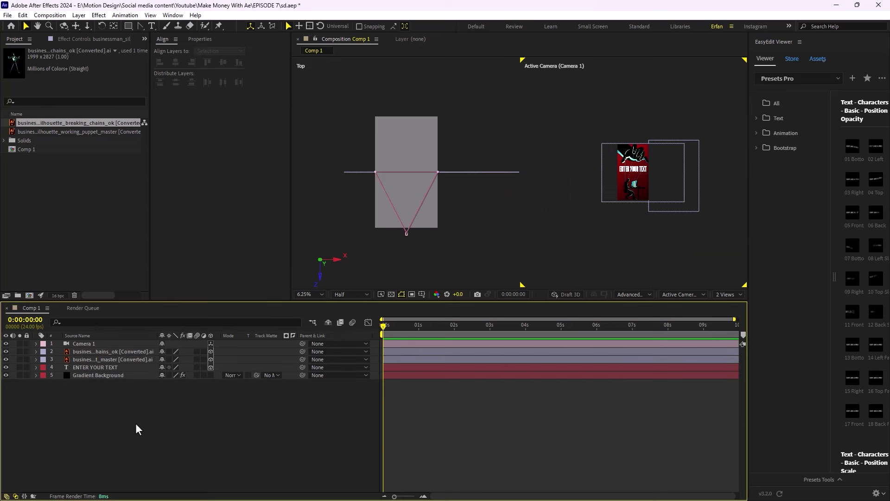
{"action": "left_click", "coordinate": [99, 346]}
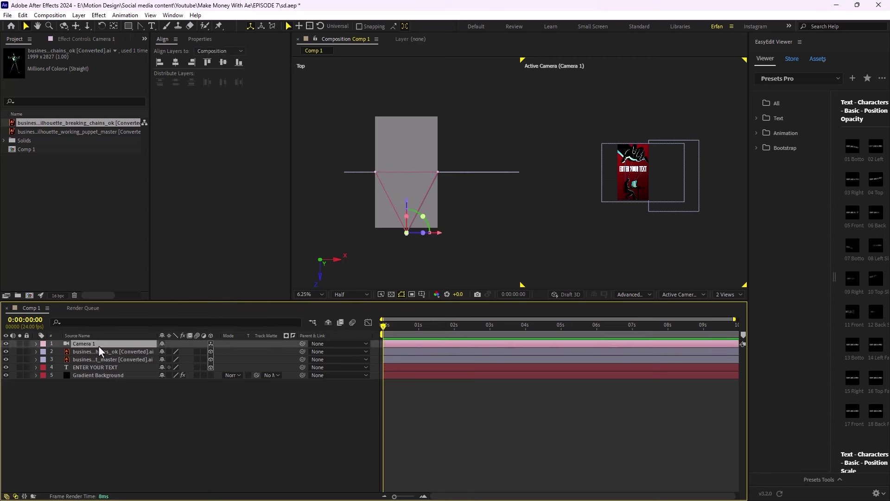
{"action": "left_click", "coordinate": [36, 345]}
{"action": "left_click", "coordinate": [36, 345]}
{"action": "left_click", "coordinate": [182, 431]}
{"action": "right_click", "coordinate": [158, 440]}
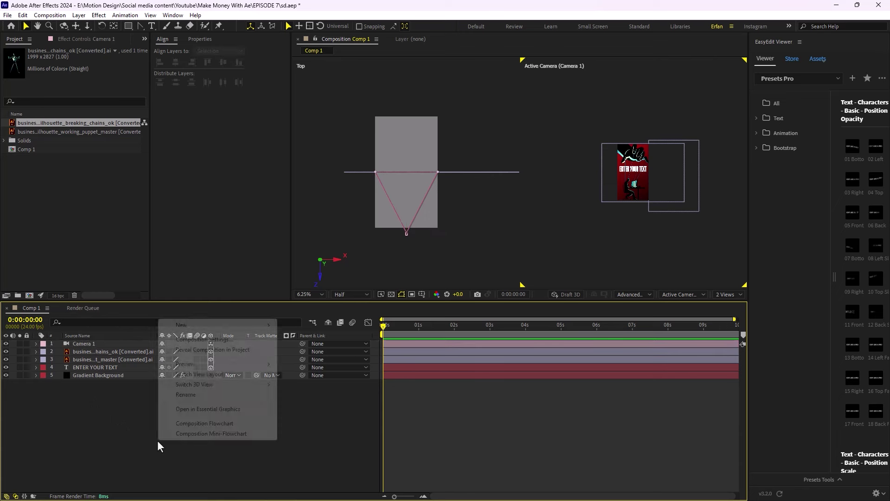
{"action": "left_click", "coordinate": [119, 427]}
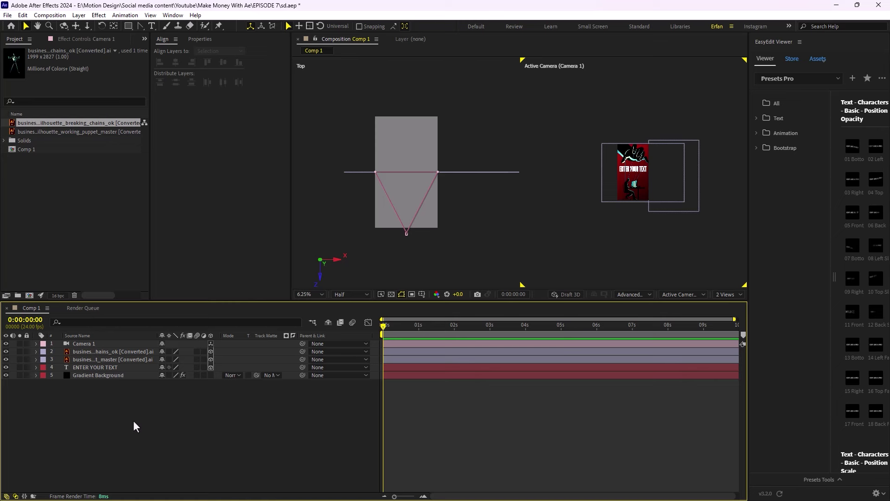
Create a new null object and rename it CC.
{"action": "right_click", "coordinate": [145, 431]}
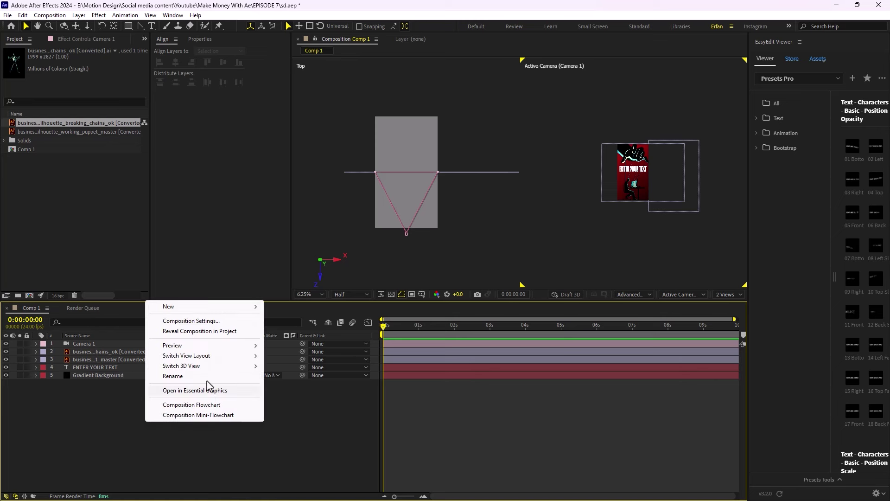
{"action": "mouse_move", "coordinate": [231, 307]}
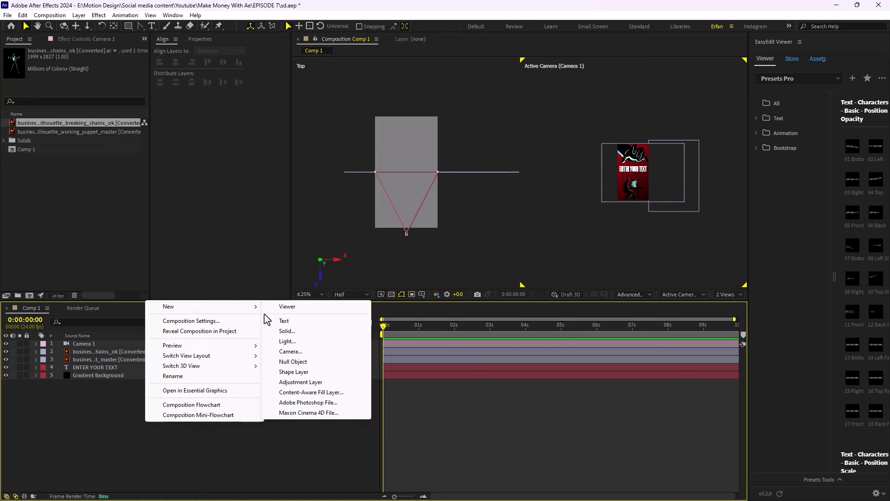
{"action": "left_click", "coordinate": [315, 365]}
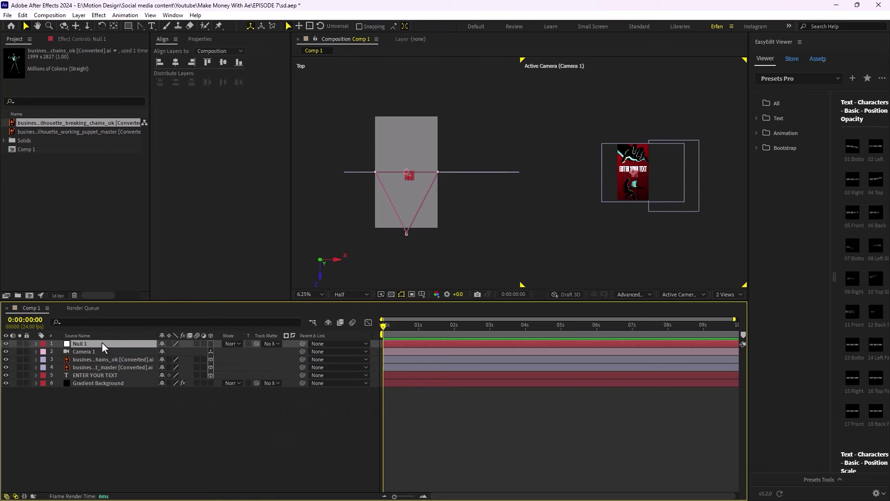
{"action": "key", "text": "Return"}
{"action": "type", "text": "CC"}
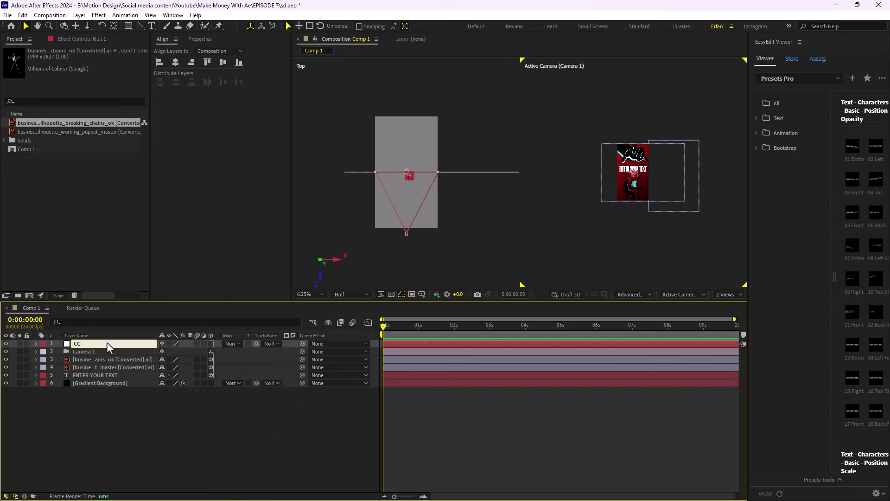
{"action": "left_click", "coordinate": [145, 416]}
Make the CC null 3D and parent Camera 1 to it.
{"action": "left_click", "coordinate": [81, 352]}
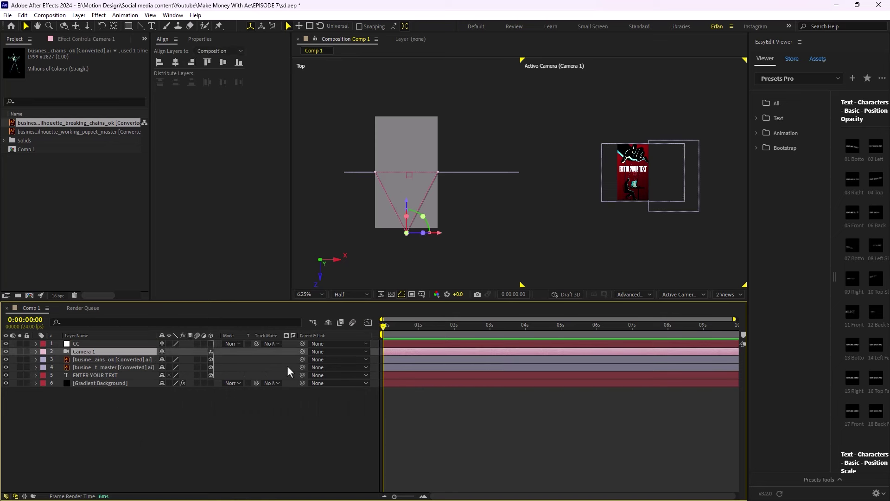
{"action": "left_click", "coordinate": [129, 346]}
{"action": "left_click", "coordinate": [210, 344]}
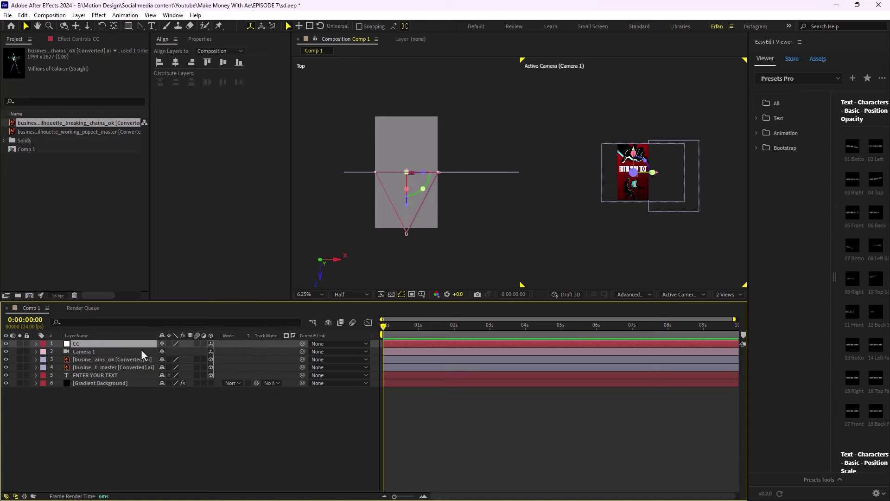
{"action": "left_click", "coordinate": [118, 352]}
{"action": "left_click_drag", "start_coordinate": [301, 353], "coordinate": [96, 343]}
Move the CC null forward along its Z axis in the Top view until the camera reaches the illustration plane.
{"action": "left_click_drag", "start_coordinate": [440, 183], "coordinate": [483, 233]}
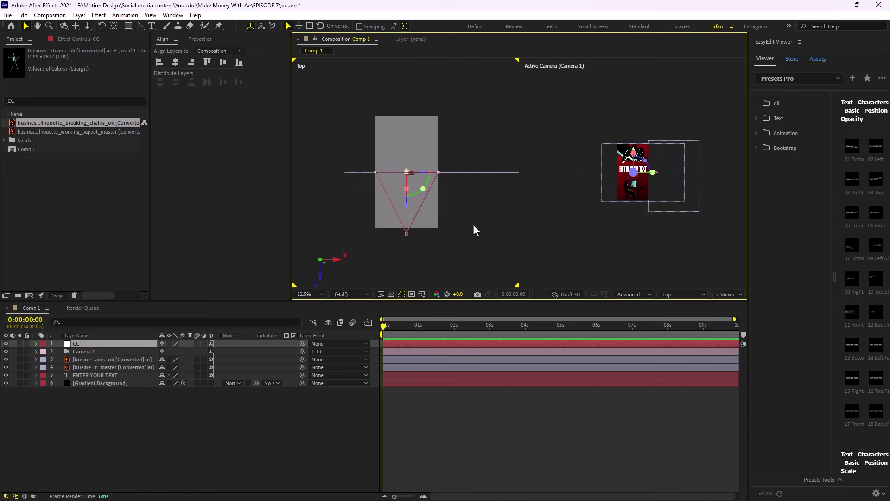
{"action": "scroll", "coordinate": [464, 213], "scroll_direction": "up", "scroll_amount": 2}
{"action": "left_click_drag", "start_coordinate": [411, 218], "coordinate": [408, 104]}
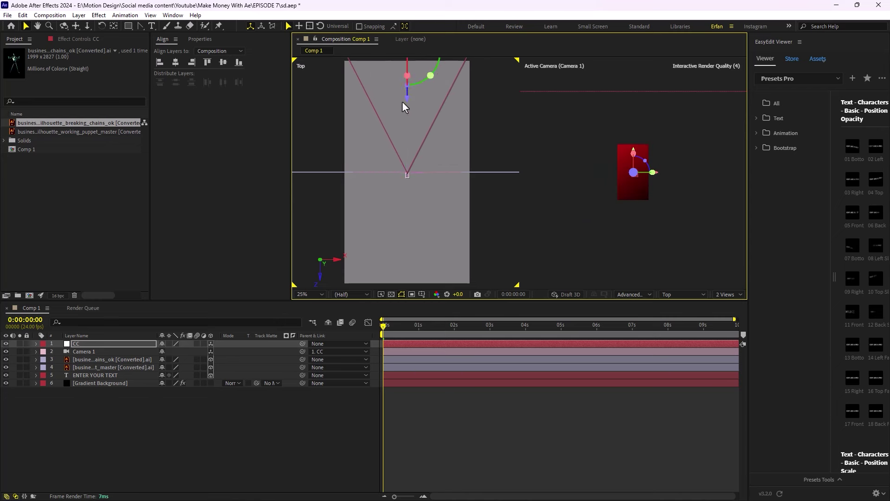
{"action": "key", "text": "comma"}
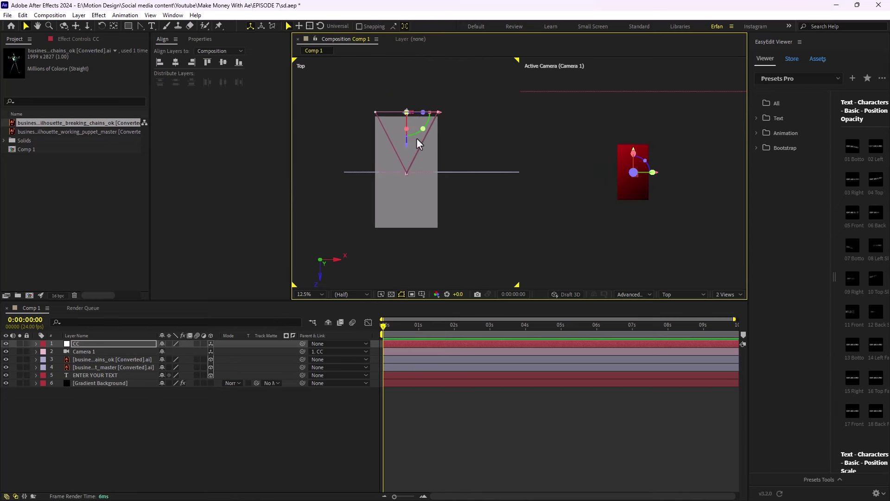
{"action": "left_click_drag", "start_coordinate": [406, 149], "coordinate": [407, 148]}
Keyframe the CC null's Position at 0:00:00:00, and pull it back along Z to -4 at 0:00:01:23.
{"action": "left_click", "coordinate": [37, 344]}
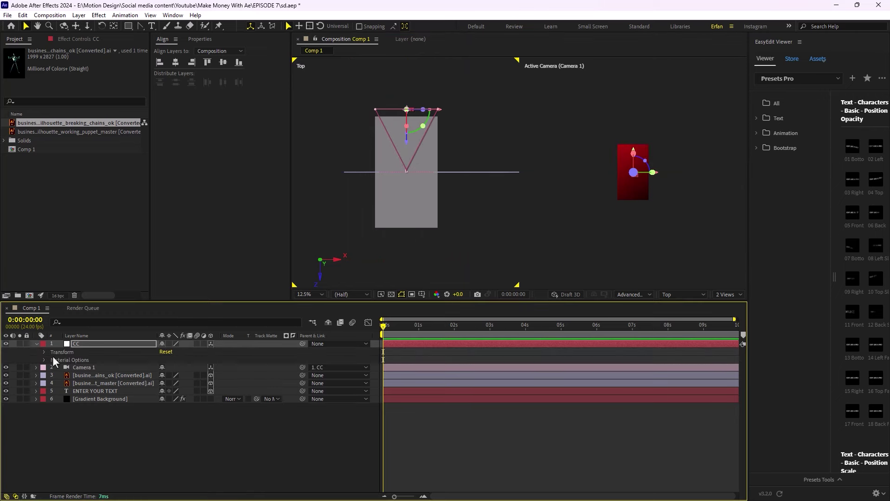
{"action": "left_click", "coordinate": [44, 352]}
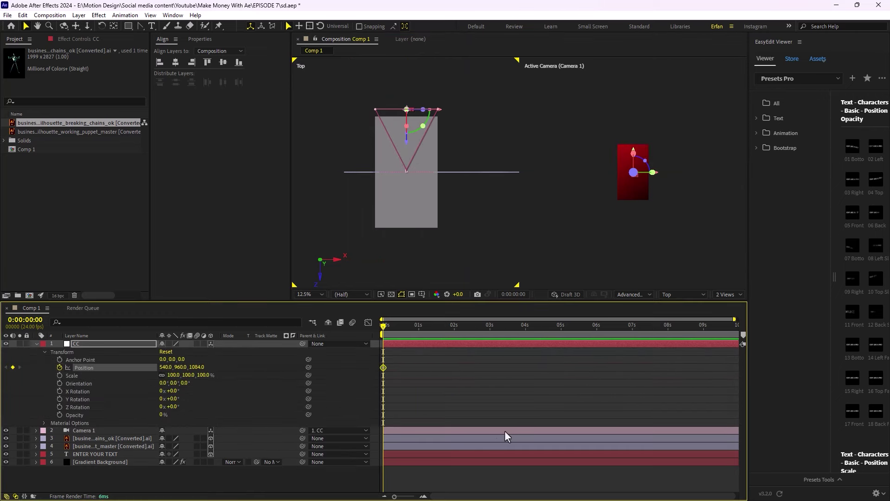
{"action": "left_click_drag", "start_coordinate": [384, 325], "coordinate": [452, 325]}
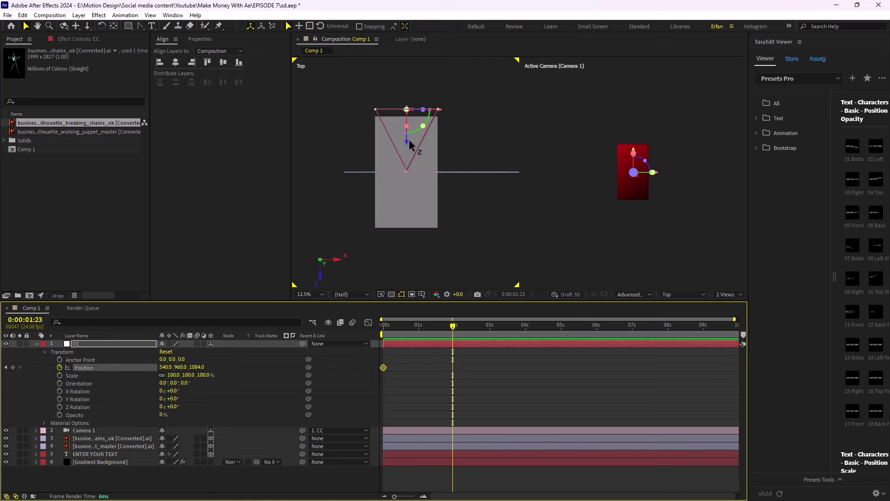
{"action": "left_click_drag", "start_coordinate": [409, 147], "coordinate": [413, 207]}
{"action": "left_click", "coordinate": [471, 355]}
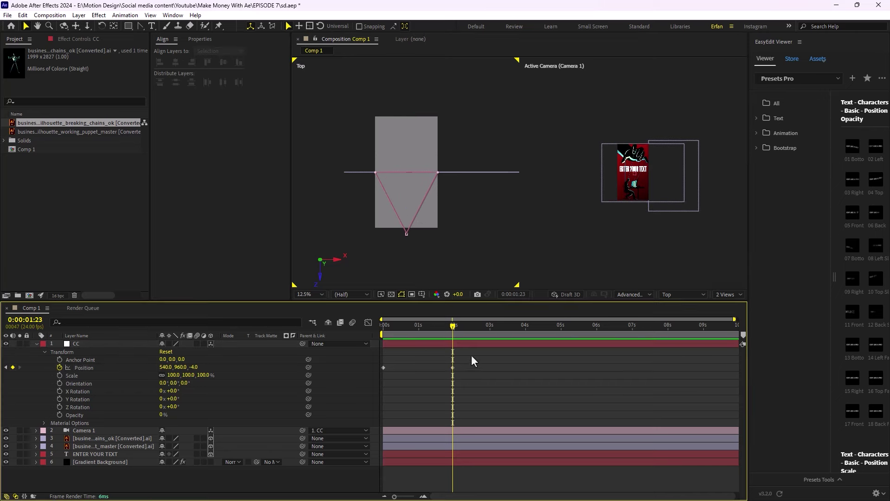
Apply Easy Ease to both Position keyframes of the CC null.
{"action": "left_click_drag", "start_coordinate": [459, 367], "coordinate": [377, 379]}
{"action": "right_click", "coordinate": [384, 367]}
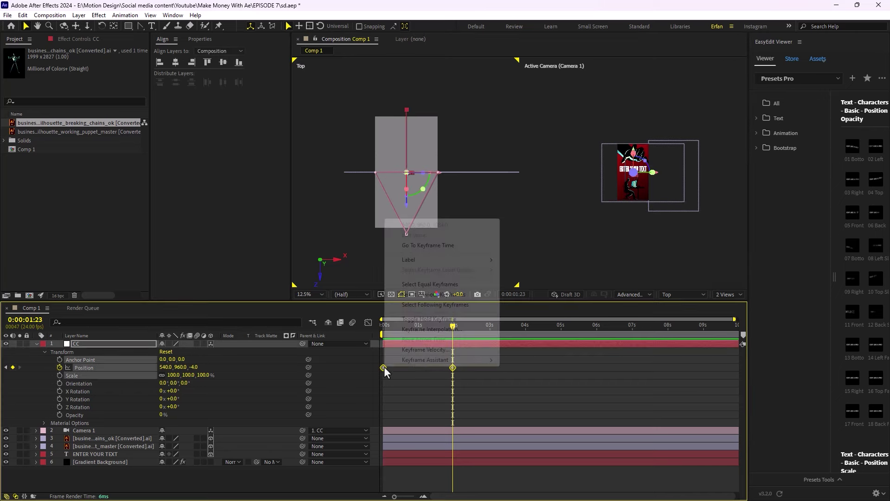
{"action": "mouse_move", "coordinate": [445, 360]}
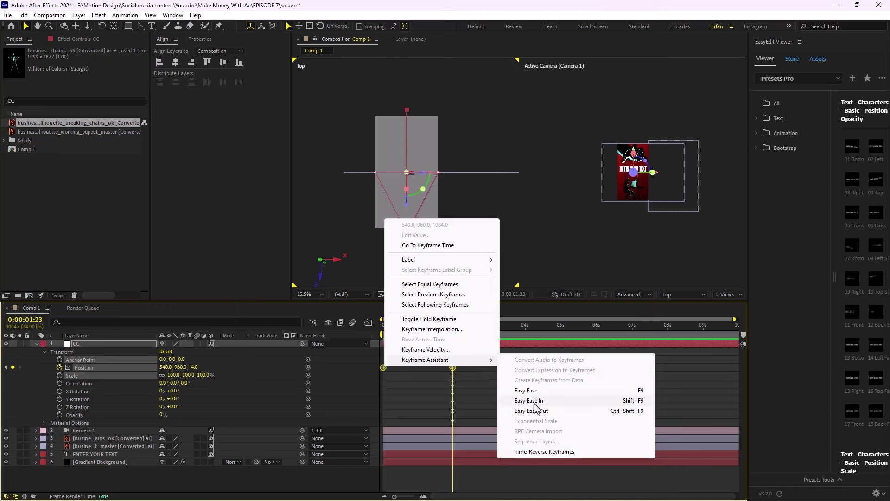
{"action": "left_click", "coordinate": [526, 390]}
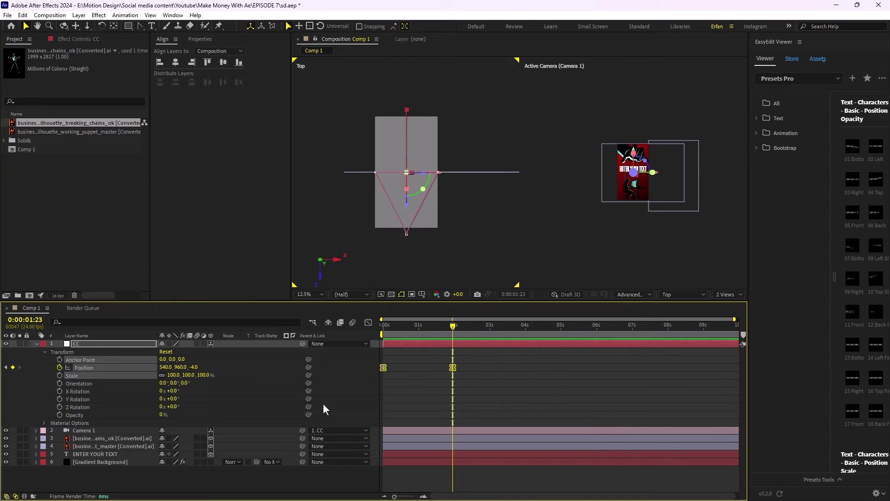
Set the incoming and outgoing velocity influence of the CC null's Position keyframes to 75%.
{"action": "right_click", "coordinate": [453, 367]}
{"action": "left_click", "coordinate": [494, 351]}
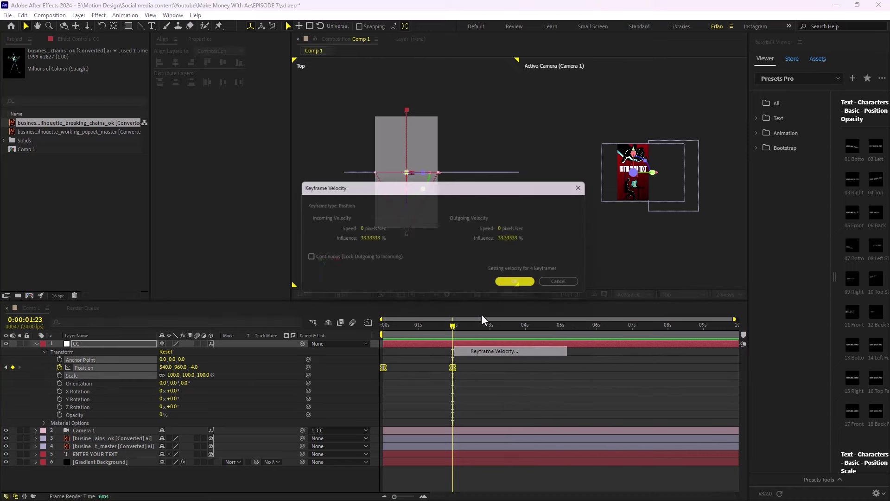
{"action": "double_click", "coordinate": [358, 241]}
{"action": "type", "text": "75"}
{"action": "double_click", "coordinate": [506, 240]}
{"action": "type", "text": "75"}
{"action": "left_click", "coordinate": [521, 285]}
Play the composition from the start to check the CC null's camera pull-back.
{"action": "key", "text": "Page_Up"}
{"action": "key", "text": "Page_Up"}
{"action": "key", "text": "Page_Up"}
{"action": "key", "text": "Page_Up"}
{"action": "key", "text": "Page_Up"}
{"action": "key", "text": "Home"}
{"action": "key", "text": "space"}
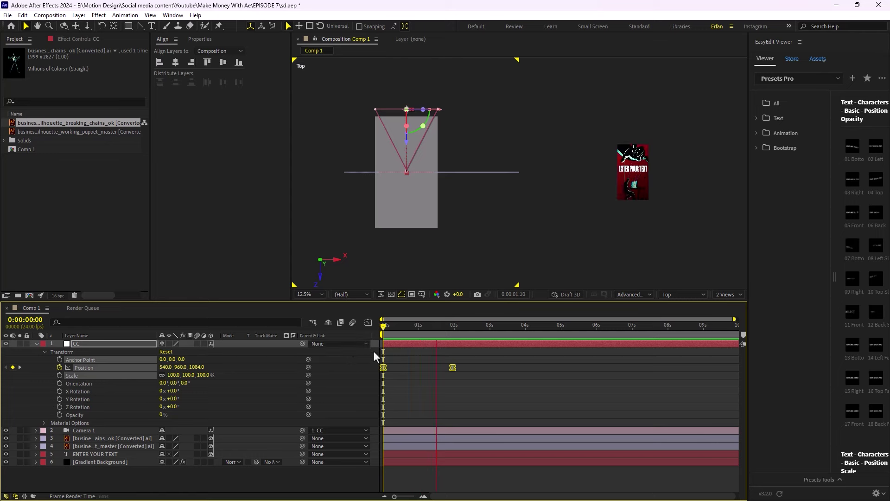
{"action": "key", "text": "space"}
{"action": "key", "text": "space"}
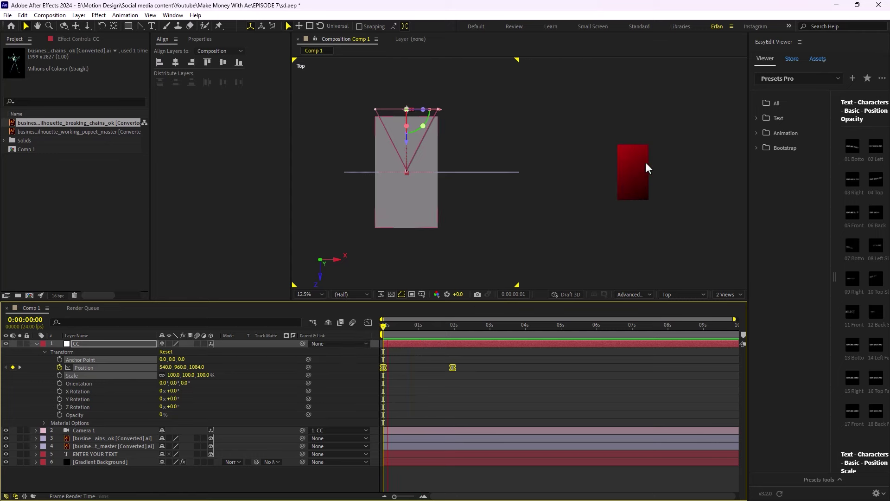
{"action": "key", "text": "space"}
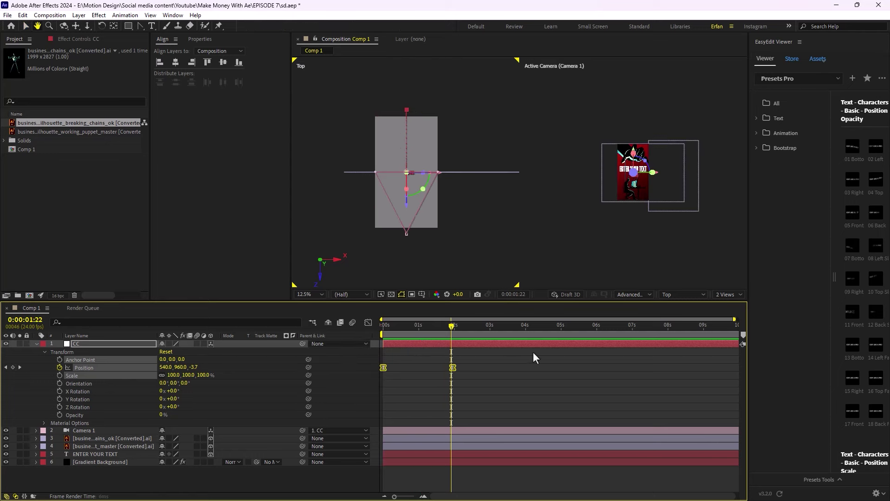
Split the CC null layer at 0:00:03:00 and parent the original CC to the split-off CC 2 null.
{"action": "left_click", "coordinate": [454, 329]}
{"action": "key", "text": "Page_Up"}
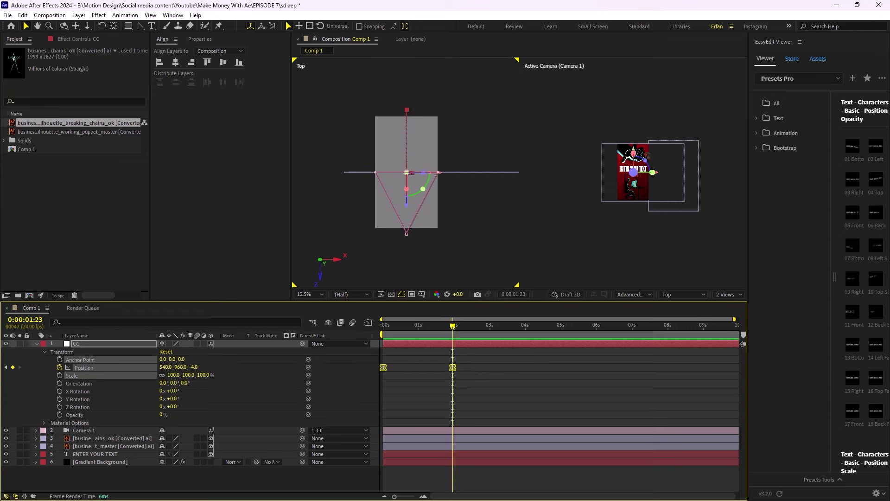
{"action": "left_click_drag", "start_coordinate": [454, 333], "coordinate": [488, 339]}
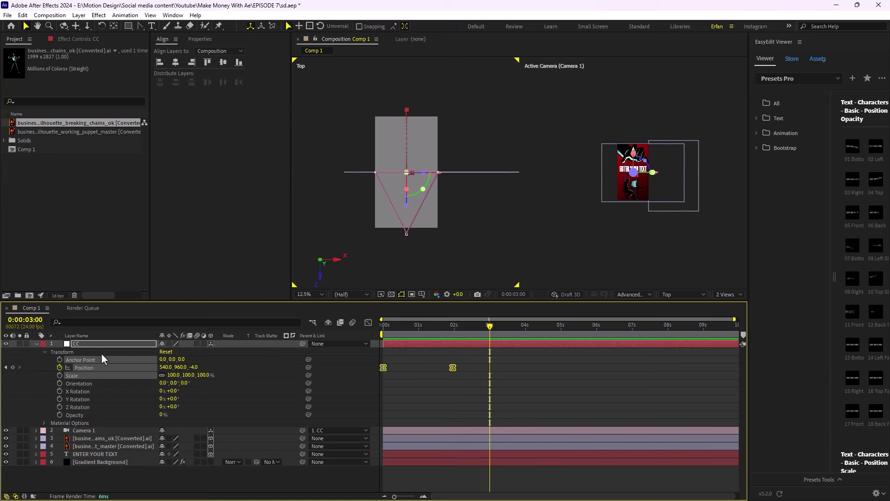
{"action": "left_click", "coordinate": [36, 343]}
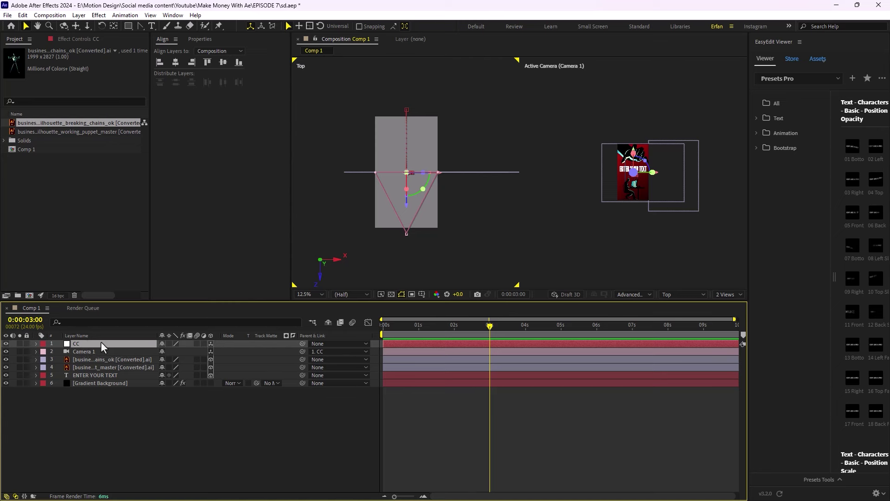
{"action": "key", "text": "ctrl+shift+d"}
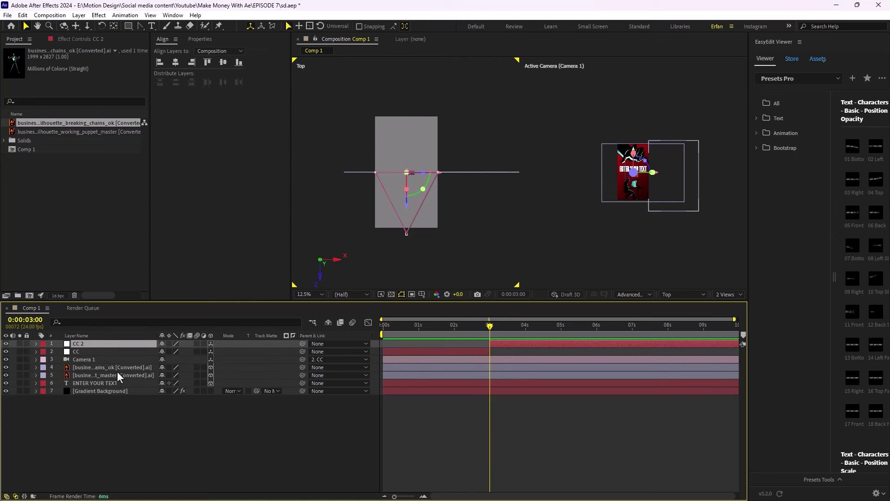
{"action": "left_click", "coordinate": [104, 352]}
{"action": "left_click_drag", "start_coordinate": [302, 352], "coordinate": [89, 343]}
Add a Position keyframe to CC 2 at 0:00:03:00 and delete its two earlier Position keyframes.
{"action": "key", "text": "p"}
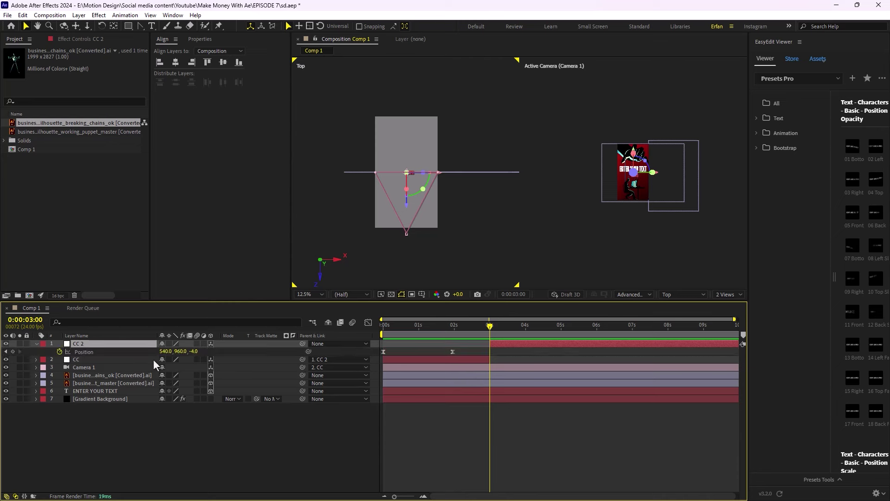
{"action": "left_click", "coordinate": [13, 351]}
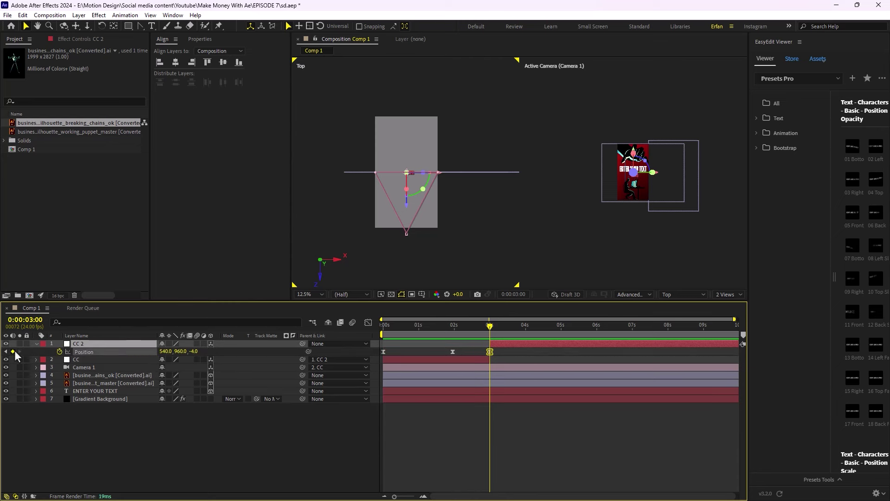
{"action": "left_click_drag", "start_coordinate": [403, 354], "coordinate": [403, 353]}
{"action": "key", "text": "Delete"}
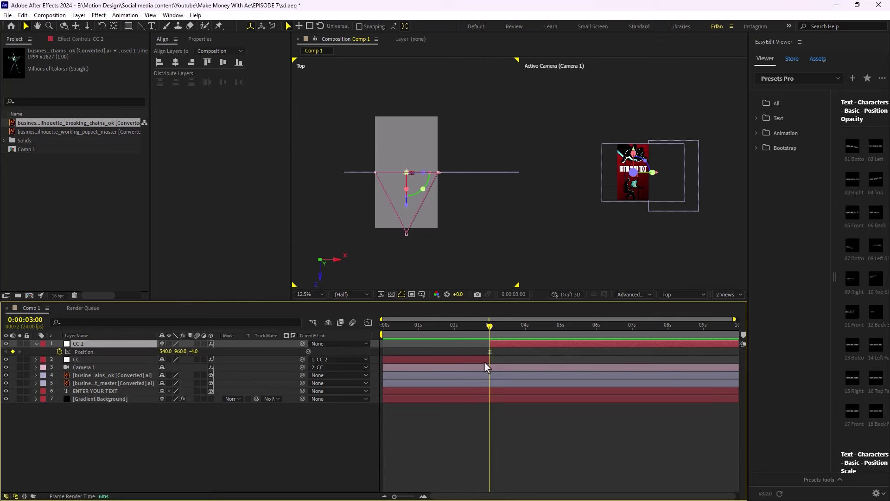
At 0:00:04:14, move the CC 2 null along X to about 1836 so the camera frames the breaking chains illustration.
{"action": "left_click_drag", "start_coordinate": [526, 327], "coordinate": [546, 330]}
{"action": "mouse_move", "coordinate": [669, 182]}
{"action": "left_mouse_down"}
{"action": "mouse_move", "coordinate": [686, 181]}
{"action": "mouse_move", "coordinate": [670, 187]}
{"action": "left_mouse_up"}
{"action": "key", "text": "ctrl+z"}
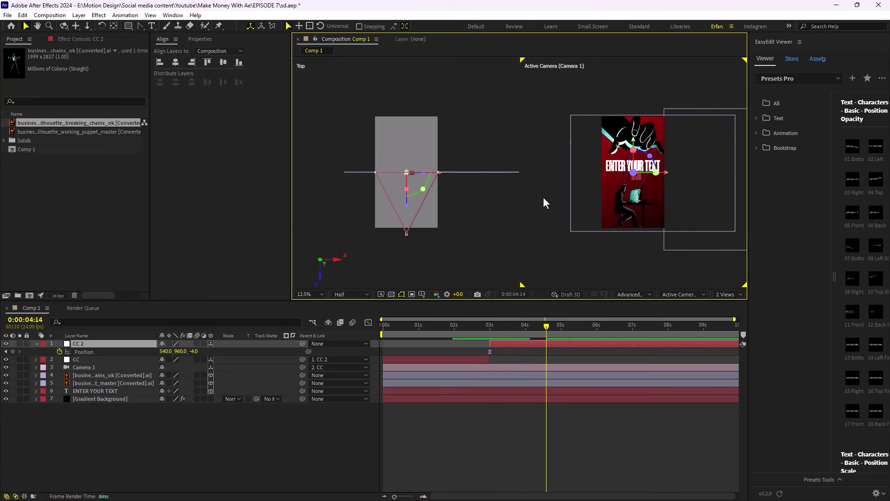
{"action": "scroll", "coordinate": [449, 186], "scroll_direction": "up", "scroll_amount": 3}
{"action": "left_click_drag", "start_coordinate": [455, 176], "coordinate": [603, 182]}
{"action": "left_click", "coordinate": [461, 202]}
{"action": "scroll", "coordinate": [466, 214], "scroll_direction": "down", "scroll_amount": 2}
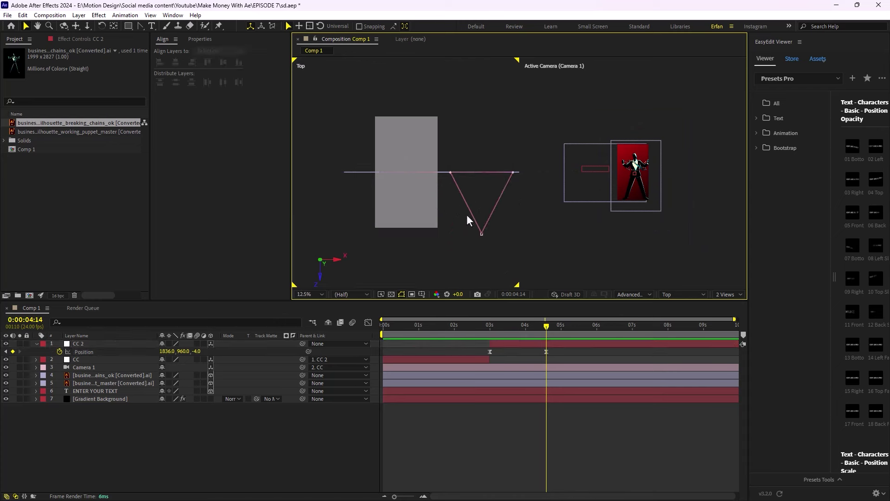
Fine-tune the CC 2 null's X and Z position to about 1948 and 60 at 0:00:04:14 in the Top view.
{"action": "left_click", "coordinate": [85, 351]}
{"action": "mouse_move", "coordinate": [483, 206]}
{"action": "left_mouse_down"}
{"action": "mouse_move", "coordinate": [477, 228]}
{"action": "mouse_move", "coordinate": [482, 203]}
{"action": "left_mouse_up"}
{"action": "left_click_drag", "start_coordinate": [517, 173], "coordinate": [523, 174]}
{"action": "left_click_drag", "start_coordinate": [488, 199], "coordinate": [490, 201]}
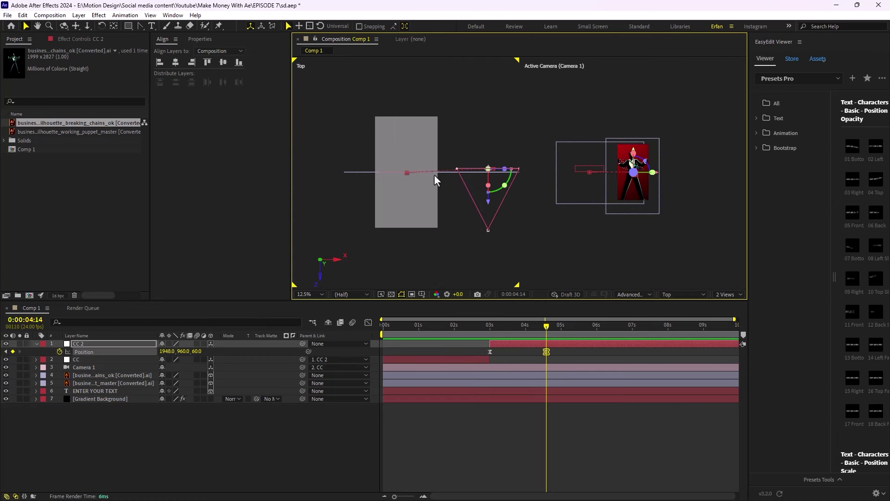
Bend CC 2's straight motion path into an arc in the Top view with the Convert Vertex tool.
{"action": "scroll", "coordinate": [459, 201], "scroll_direction": "up", "scroll_amount": 1}
{"action": "key", "text": "h"}
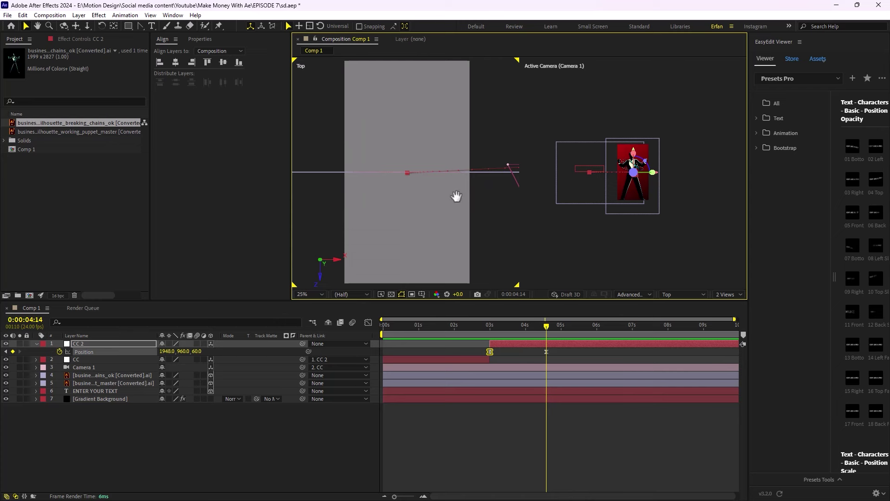
{"action": "scroll", "coordinate": [457, 197], "scroll_direction": "up", "scroll_amount": 1}
{"action": "left_click_drag", "start_coordinate": [403, 195], "coordinate": [394, 199]}
{"action": "key", "text": "v"}
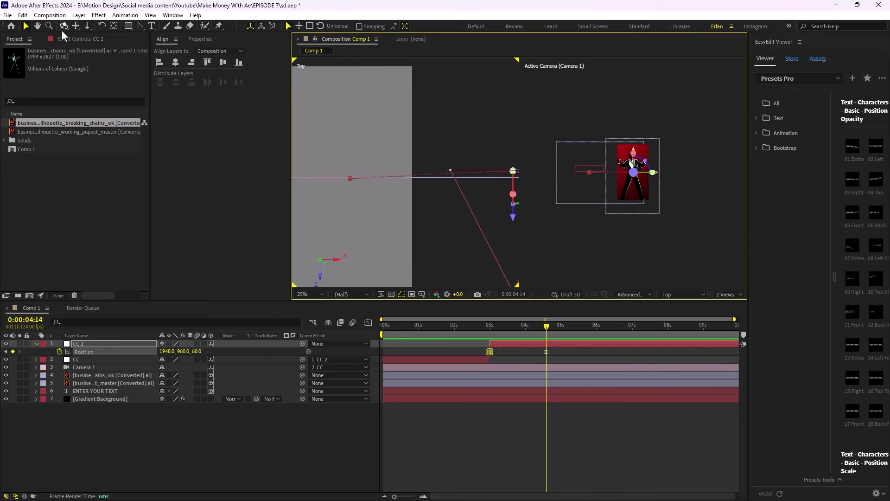
{"action": "left_click_drag", "start_coordinate": [140, 26], "coordinate": [167, 44]}
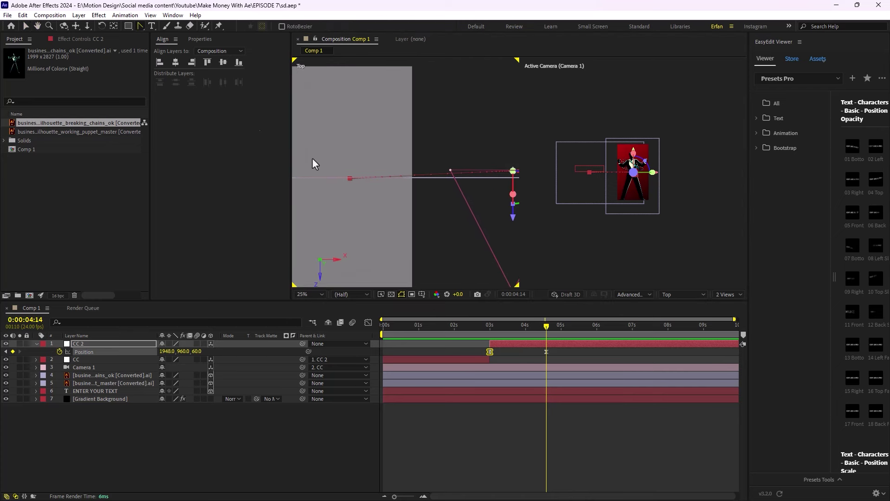
{"action": "left_click_drag", "start_coordinate": [351, 180], "coordinate": [280, 156]}
{"action": "left_click_drag", "start_coordinate": [430, 158], "coordinate": [464, 139]}
{"action": "left_click_drag", "start_coordinate": [379, 170], "coordinate": [400, 144]}
{"action": "key", "text": "ctrl+alt+0"}
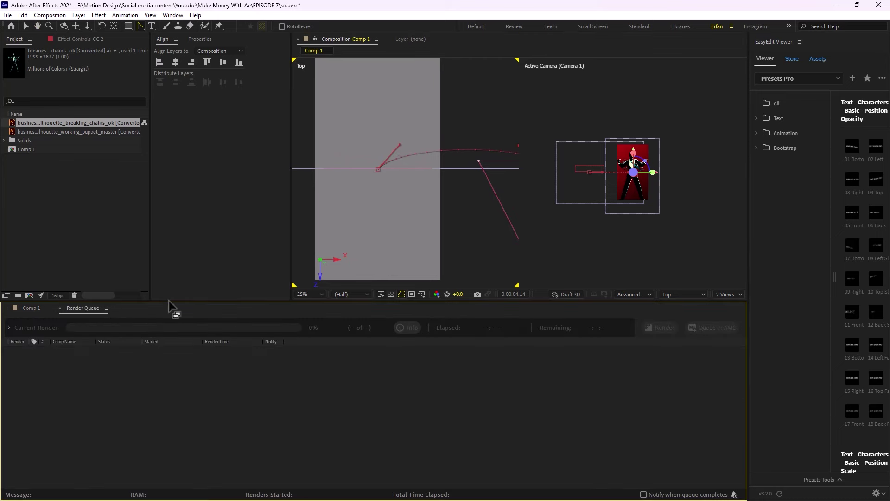
{"action": "left_click", "coordinate": [33, 308]}
Apply Easy Ease to both Position keyframes of the CC 2 null.
{"action": "left_click_drag", "start_coordinate": [547, 362], "coordinate": [437, 348]}
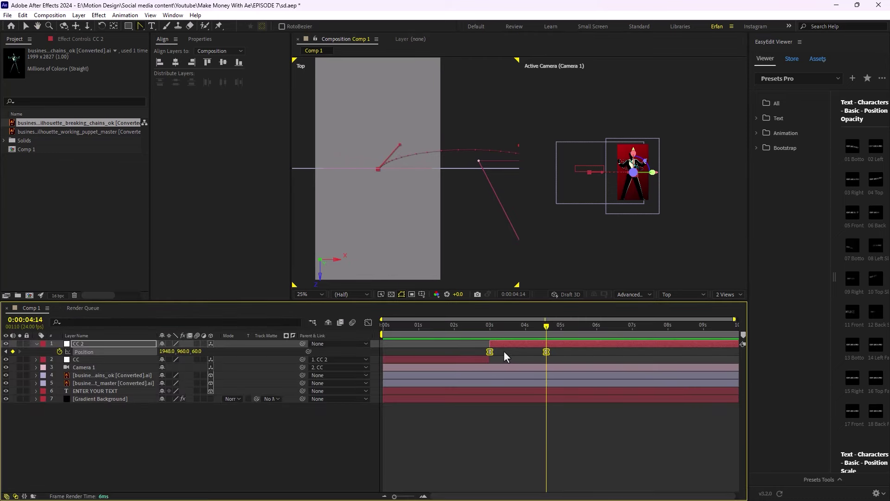
{"action": "right_click", "coordinate": [490, 353]}
{"action": "mouse_move", "coordinate": [554, 494]}
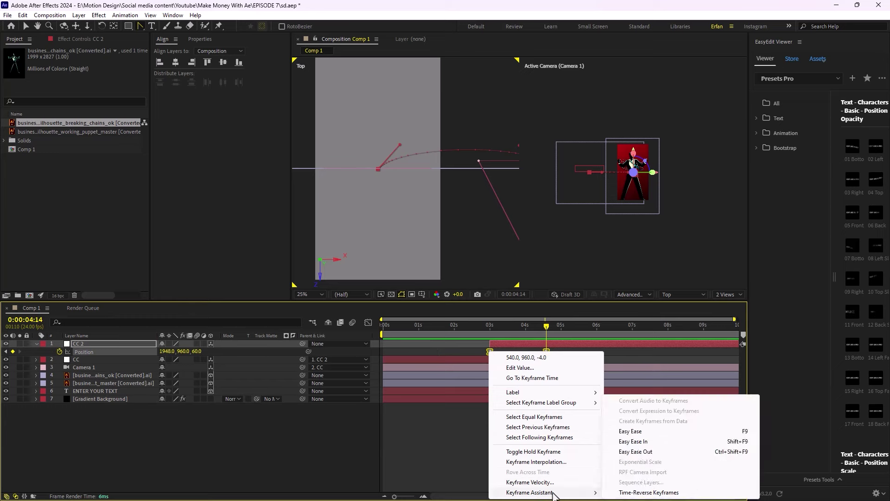
{"action": "left_click", "coordinate": [631, 431]}
Set the incoming velocity influence of CC 2's Position keyframes to 60% and play the result from the start.
{"action": "right_click", "coordinate": [490, 352]}
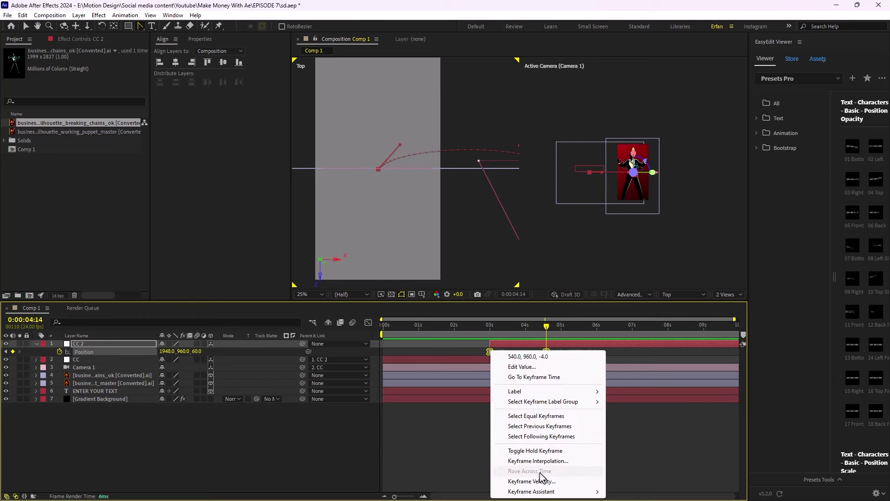
{"action": "left_click", "coordinate": [543, 482]}
{"action": "left_click", "coordinate": [366, 239]}
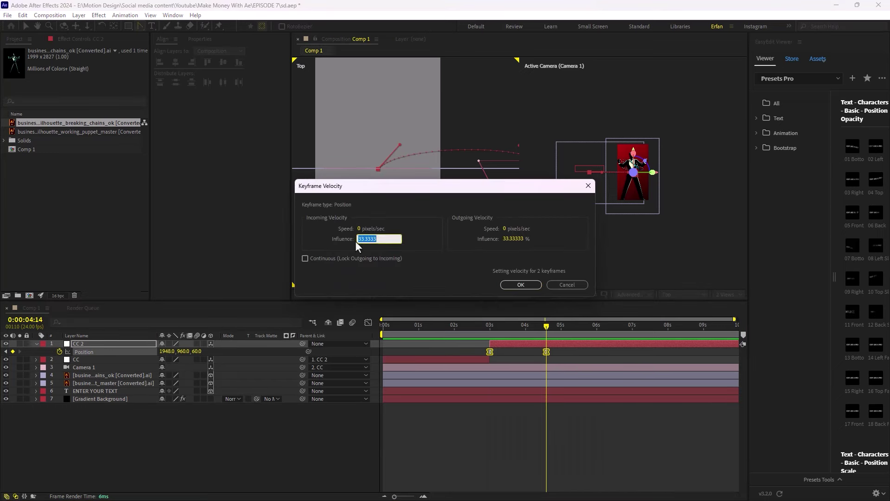
{"action": "type", "text": "60"}
{"action": "left_click", "coordinate": [503, 239]}
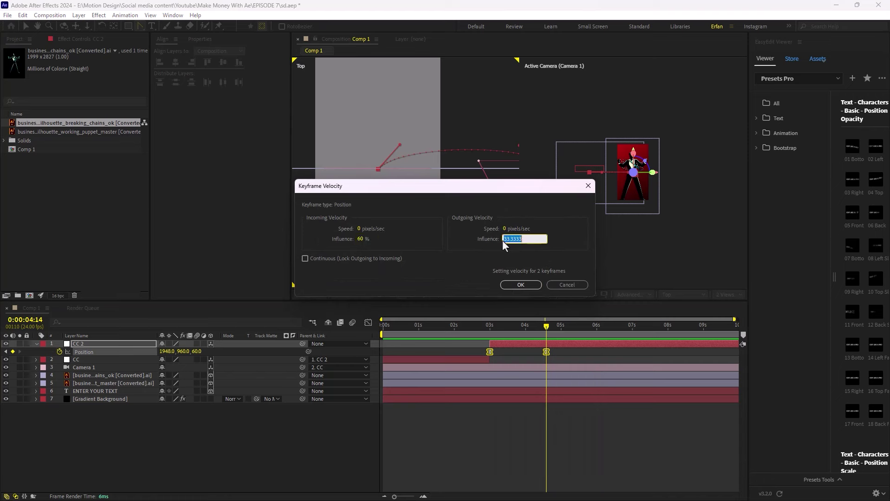
{"action": "left_click", "coordinate": [521, 284]}
{"action": "key", "text": "Home"}
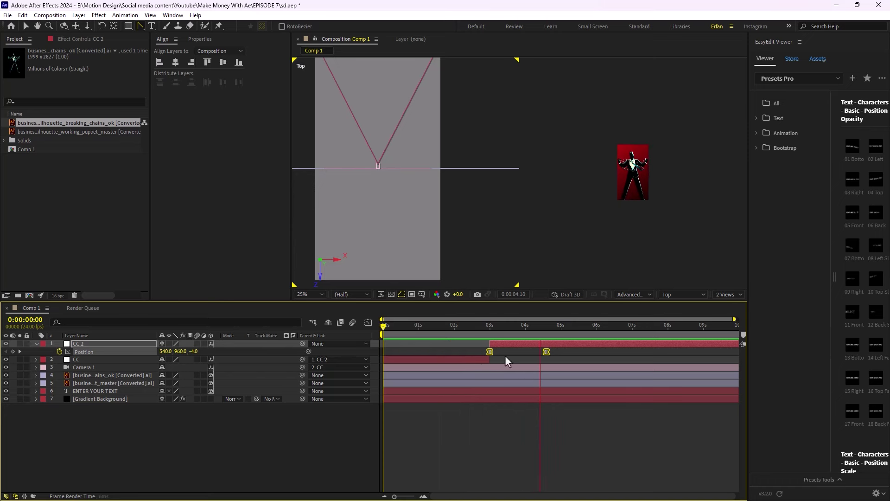
At 0:00:04:14, add a new text layer reading "ENTER YOUR TEXT" over the breaking chains figure in the camera view.
{"action": "left_click", "coordinate": [558, 323]}
{"action": "left_click_drag", "start_coordinate": [559, 331], "coordinate": [550, 333]}
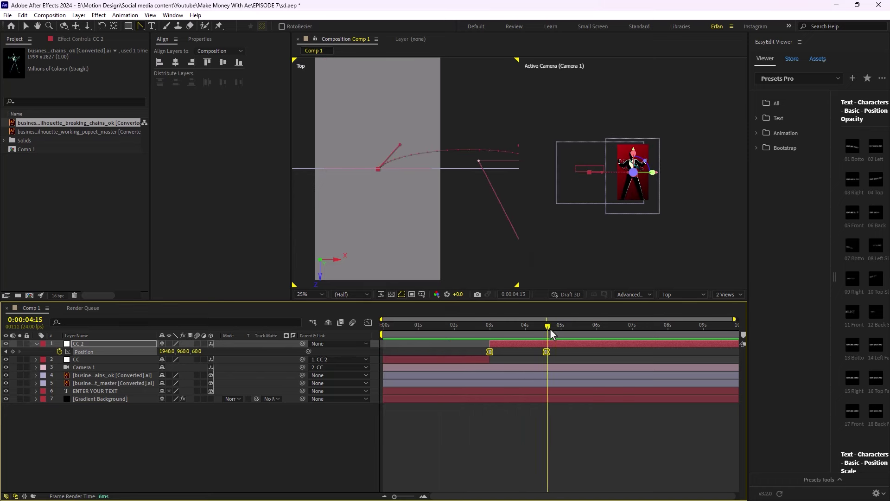
{"action": "left_click", "coordinate": [167, 425]}
{"action": "left_click", "coordinate": [152, 26]}
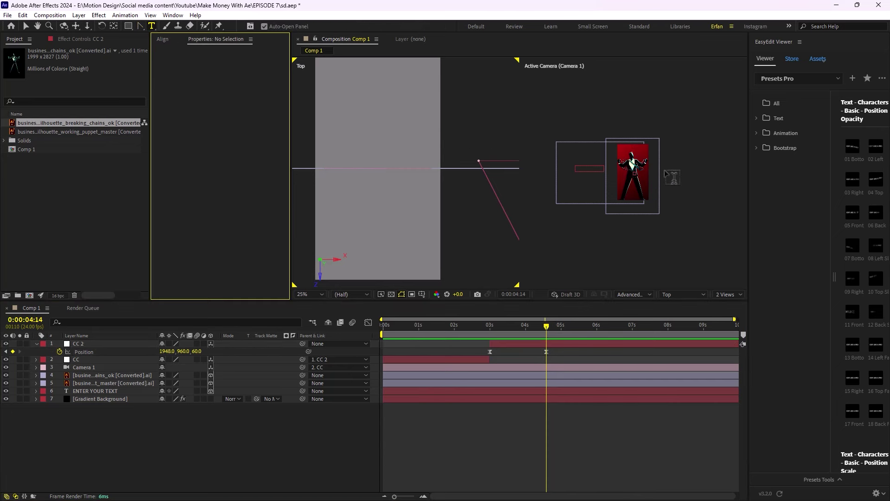
{"action": "left_click", "coordinate": [628, 155]}
{"action": "type", "text": "ENTER YOUR TEXT 2"}
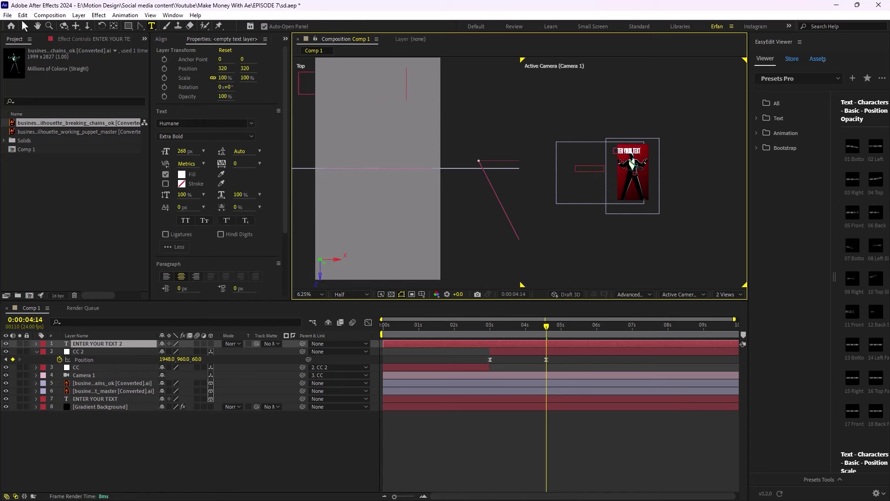
{"action": "left_click", "coordinate": [24, 26]}
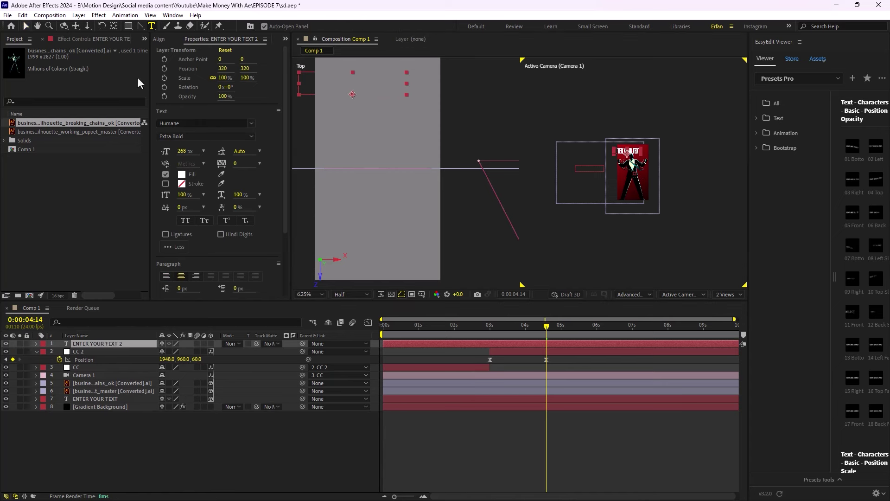
Place the second "ENTER YOUR TEXT" at position 536, 396 around the figure's head and order its layer beneath the breaking chains layer.
{"action": "scroll", "coordinate": [638, 177], "scroll_direction": "up", "scroll_amount": 4}
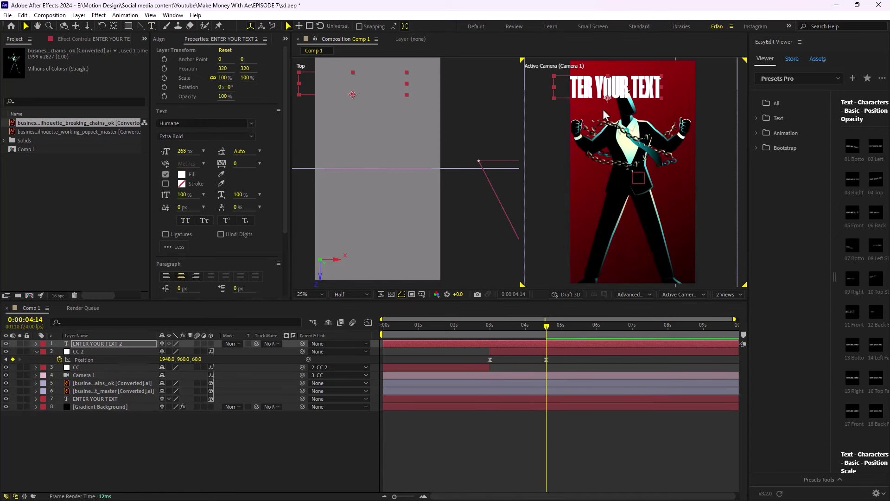
{"action": "left_click_drag", "start_coordinate": [608, 99], "coordinate": [629, 94]}
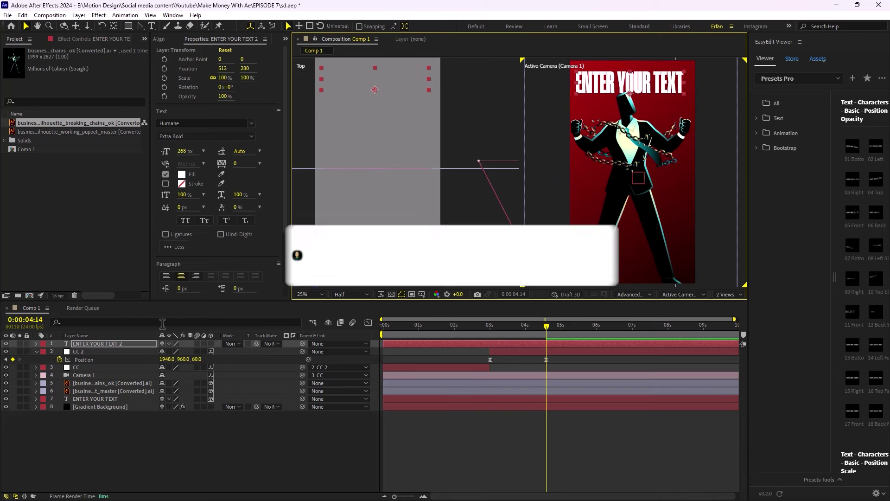
{"action": "left_click", "coordinate": [109, 347]}
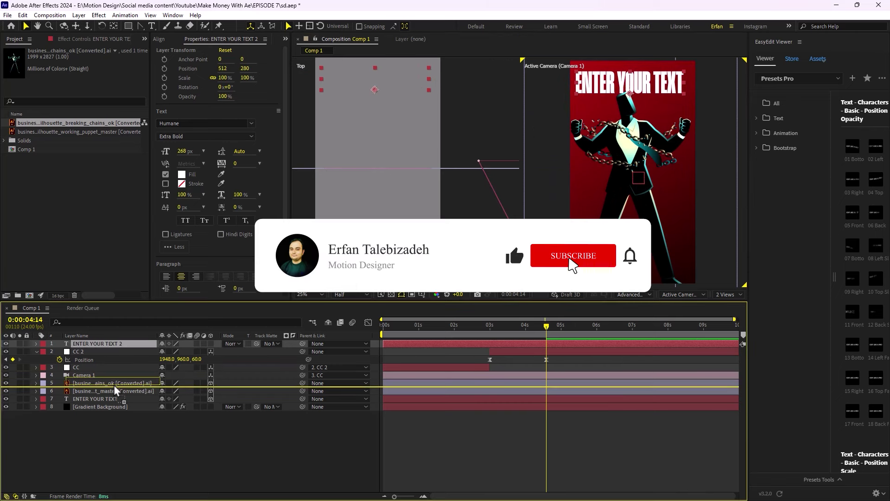
{"action": "left_click_drag", "start_coordinate": [305, 380], "coordinate": [305, 380]}
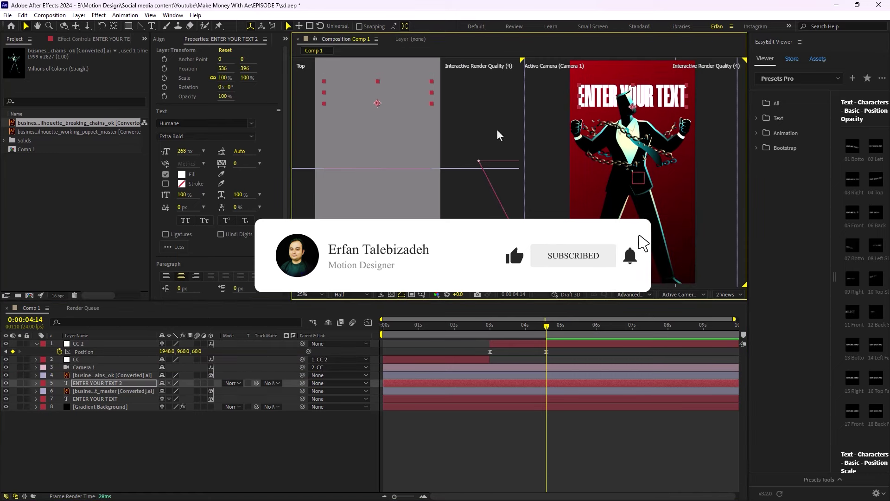
Set the ENTER YOUR TEXT 2 font size to 295 px and make the layer 3D.
{"action": "left_click_drag", "start_coordinate": [181, 151], "coordinate": [215, 152]}
{"action": "left_click", "coordinate": [211, 384]}
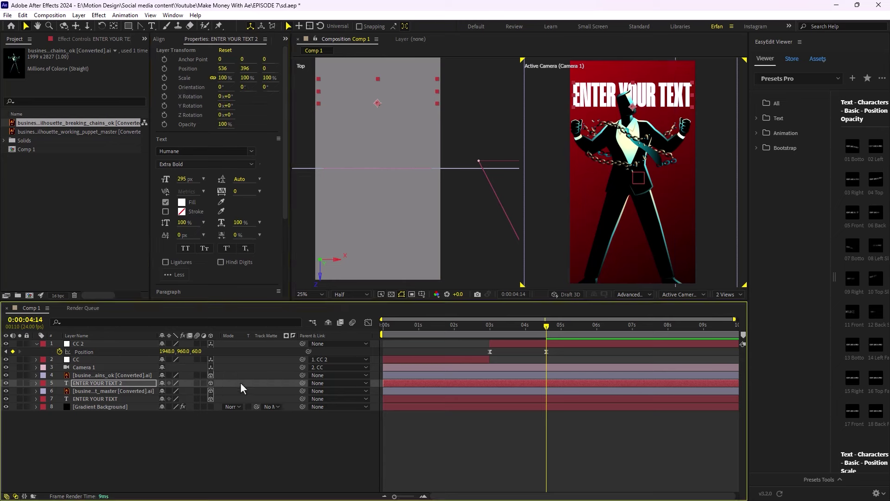
{"action": "scroll", "coordinate": [529, 172], "scroll_direction": "down", "scroll_amount": 2}
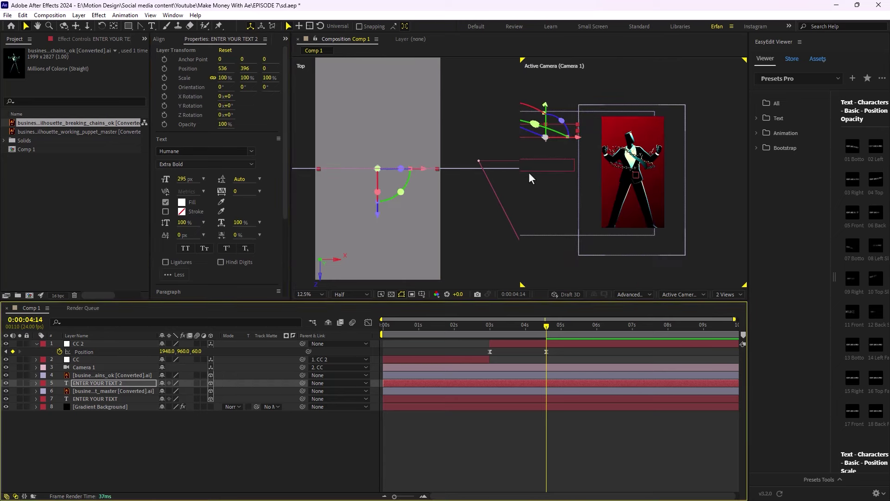
Move ENTER YOUR TEXT 2 in the Top view to X 1952 and Z 96, near the breaking chains figure in the second camera scene.
{"action": "left_click", "coordinate": [288, 425]}
{"action": "left_click_drag", "start_coordinate": [546, 326], "coordinate": [476, 338]}
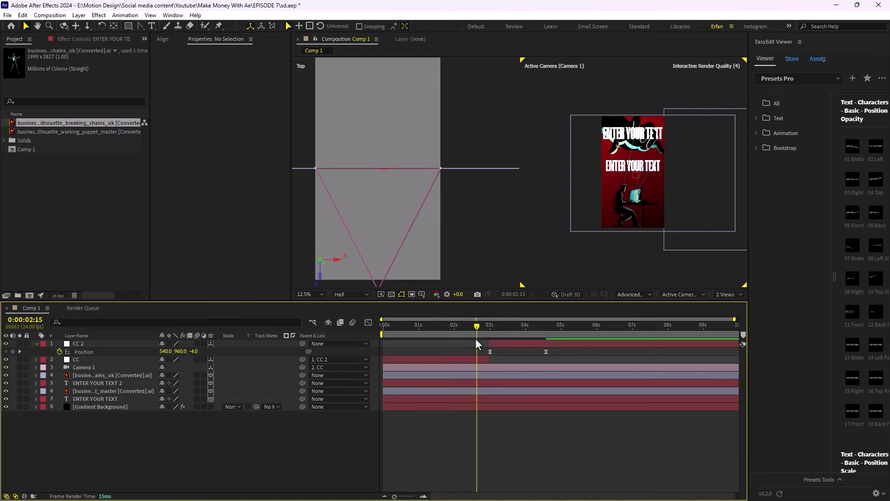
{"action": "left_click", "coordinate": [105, 381]}
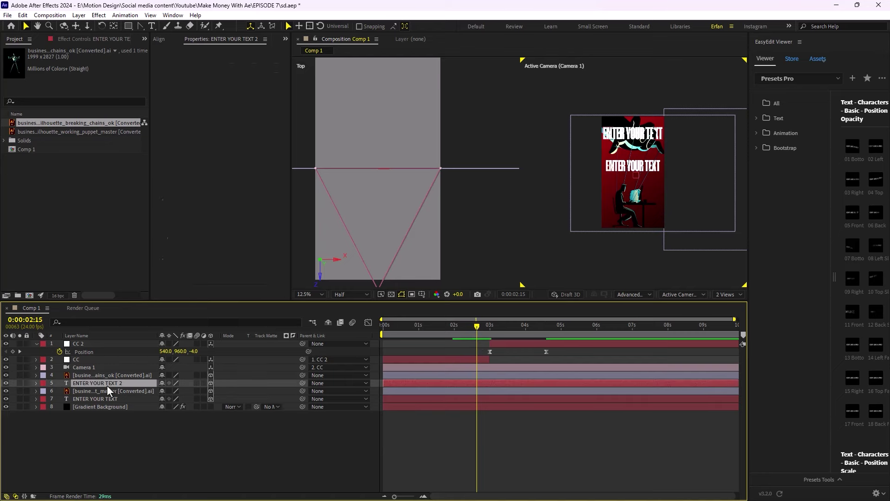
{"action": "left_click", "coordinate": [410, 191]}
{"action": "left_click_drag", "start_coordinate": [423, 173], "coordinate": [512, 178]}
{"action": "left_click_drag", "start_coordinate": [489, 329], "coordinate": [546, 331]}
{"action": "left_click_drag", "start_coordinate": [509, 173], "coordinate": [504, 172]}
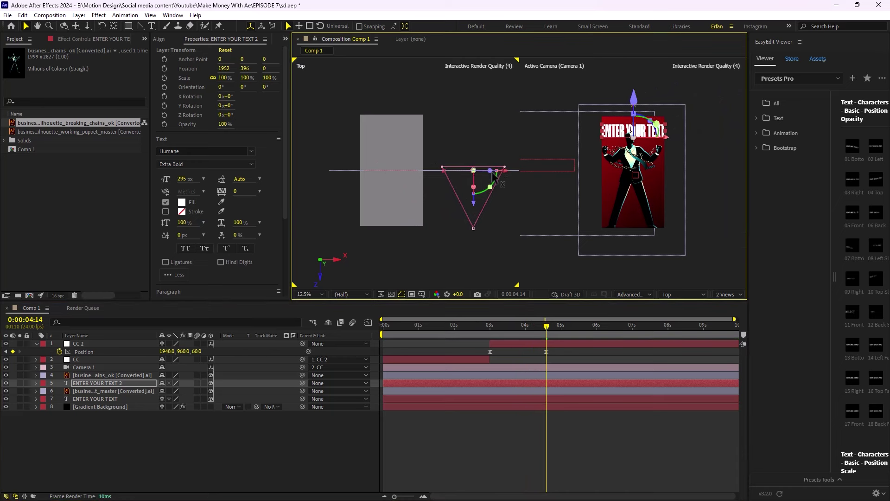
{"action": "left_click_drag", "start_coordinate": [474, 204], "coordinate": [474, 201]}
{"action": "left_click", "coordinate": [345, 439]}
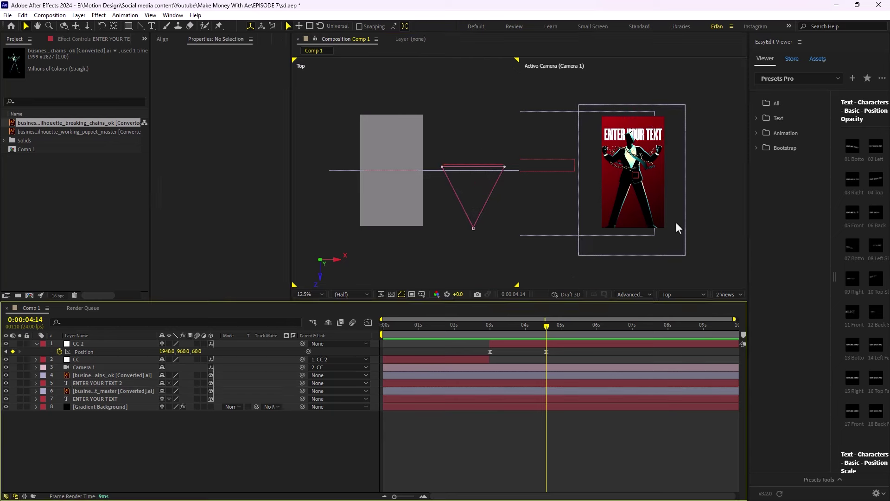
Fine-tune the horizontal placement of ENTER YOUR TEXT 2 in the Top view to X 1944.
{"action": "left_click", "coordinate": [546, 351]}
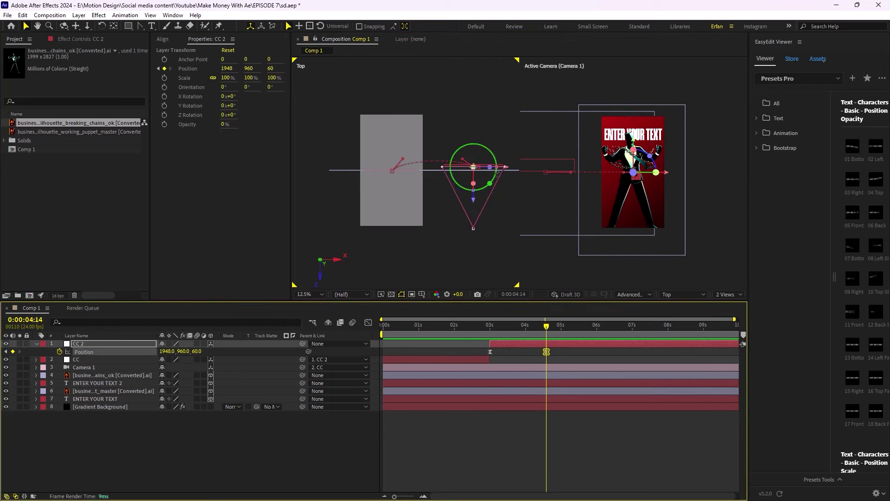
{"action": "left_click", "coordinate": [510, 171]}
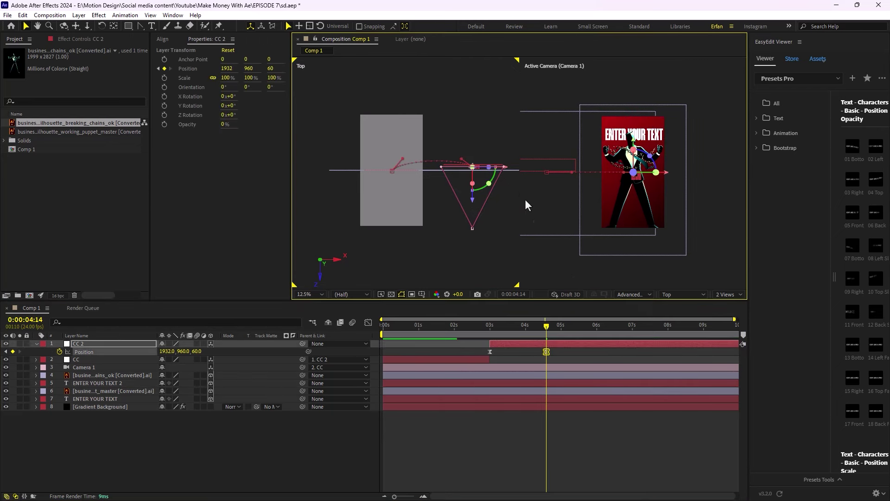
{"action": "left_click", "coordinate": [94, 383]}
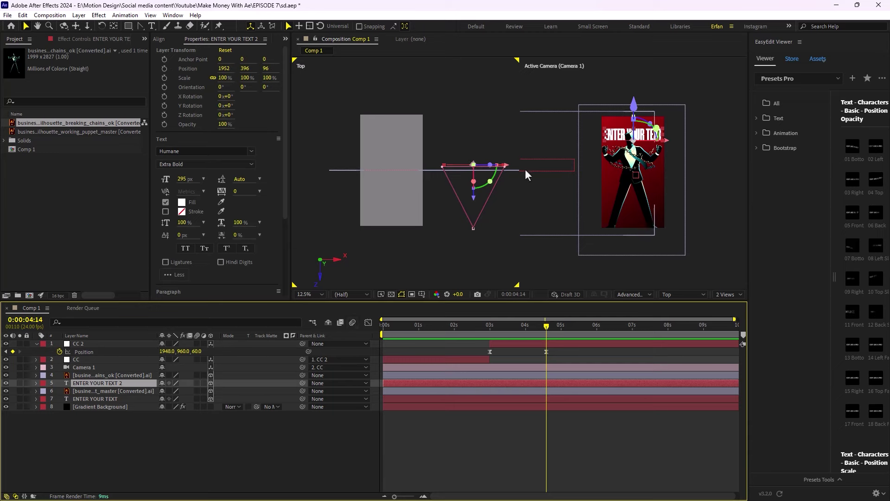
{"action": "left_click", "coordinate": [510, 168]}
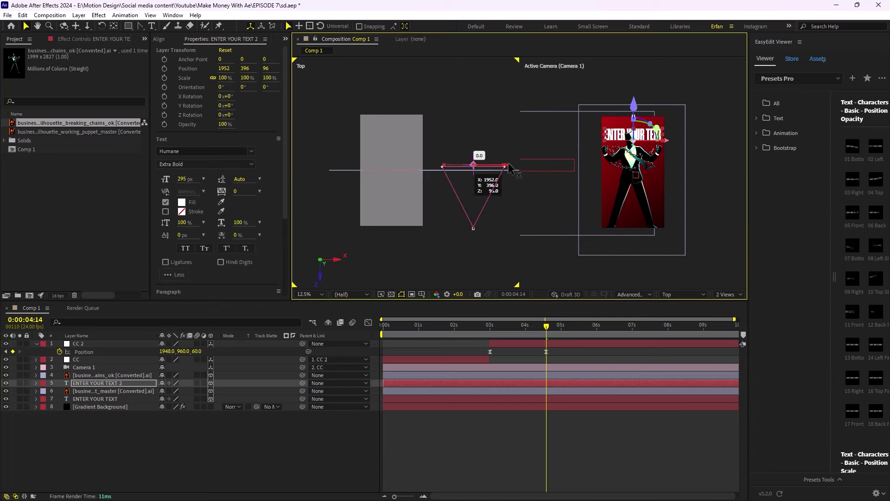
{"action": "left_click_drag", "start_coordinate": [508, 168], "coordinate": [507, 168]}
{"action": "left_click", "coordinate": [287, 435]}
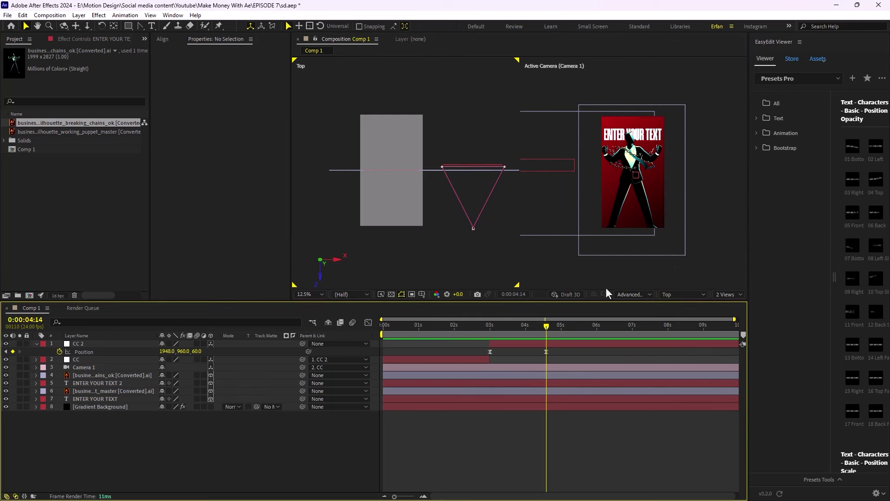
Widen the EasyEdit Viewer panel.
{"action": "left_click_drag", "start_coordinate": [748, 218], "coordinate": [713, 225]}
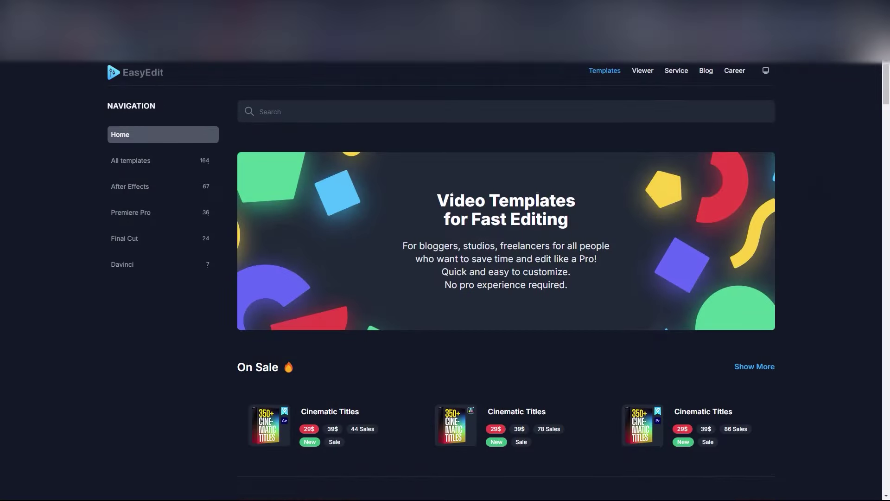
Switch to the EasyEdit website and look through its sale and trending video templates.
{"action": "scroll", "coordinate": [506, 288], "scroll_direction": "down", "scroll_amount": 3}
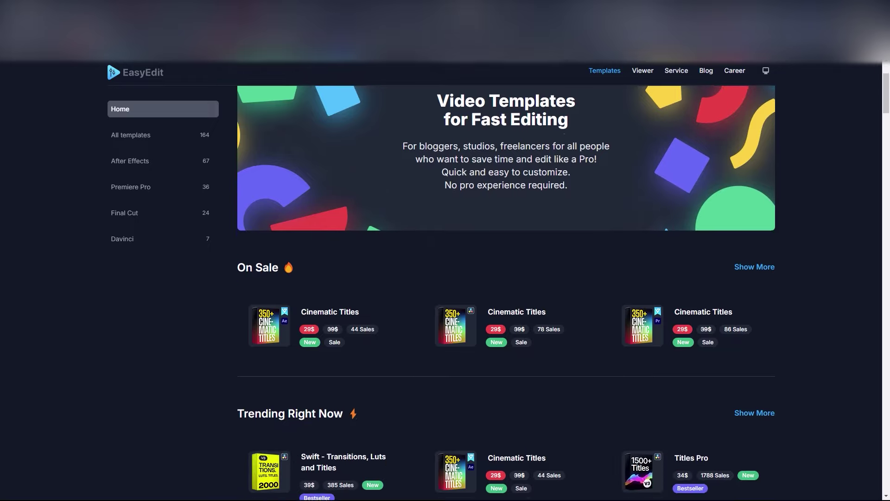
{"action": "scroll", "coordinate": [506, 288], "scroll_direction": "down", "scroll_amount": 6}
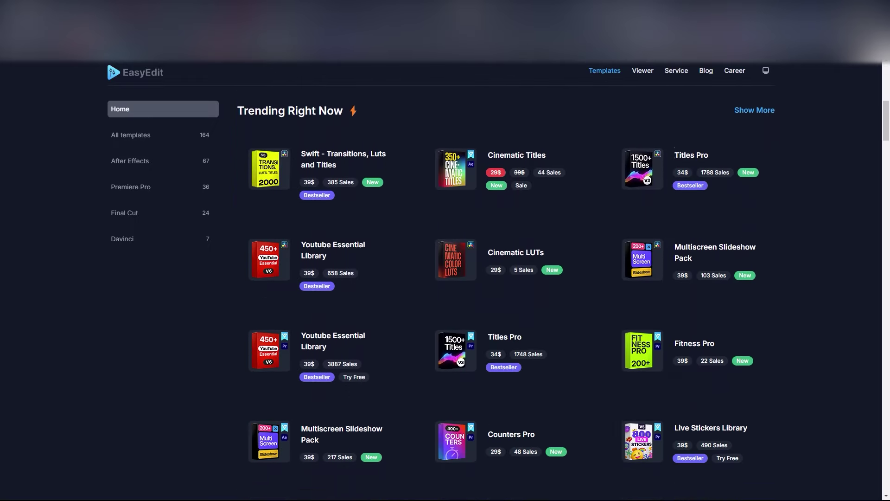
{"action": "scroll", "coordinate": [506, 287], "scroll_direction": "down", "scroll_amount": 6}
{"action": "scroll", "coordinate": [505, 287], "scroll_direction": "down", "scroll_amount": 6}
{"action": "scroll", "coordinate": [506, 288], "scroll_direction": "down", "scroll_amount": 6}
{"action": "scroll", "coordinate": [506, 287], "scroll_direction": "down", "scroll_amount": 6}
{"action": "scroll", "coordinate": [506, 287], "scroll_direction": "down", "scroll_amount": 2}
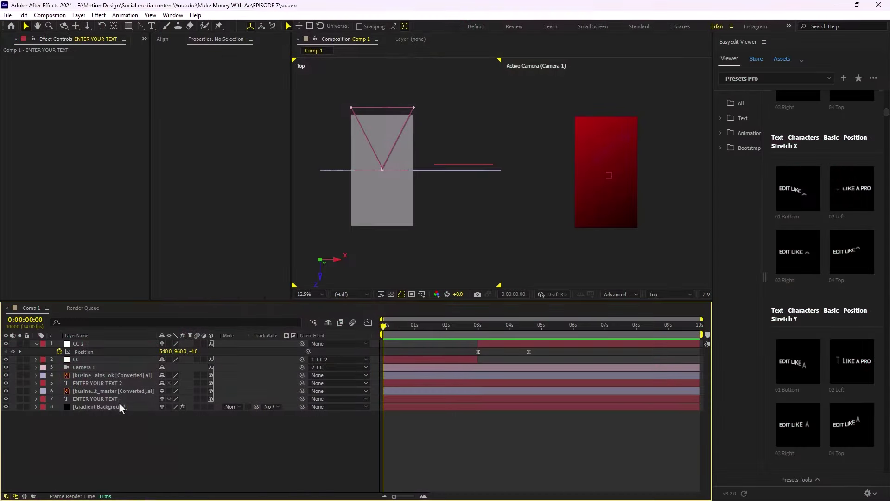
Apply the 13 Bottom Fast preset from Text - Characters - Basic - Position Opacity to the first ENTER YOUR TEXT layer.
{"action": "left_click", "coordinate": [118, 398]}
{"action": "mouse_move", "coordinate": [807, 266]}
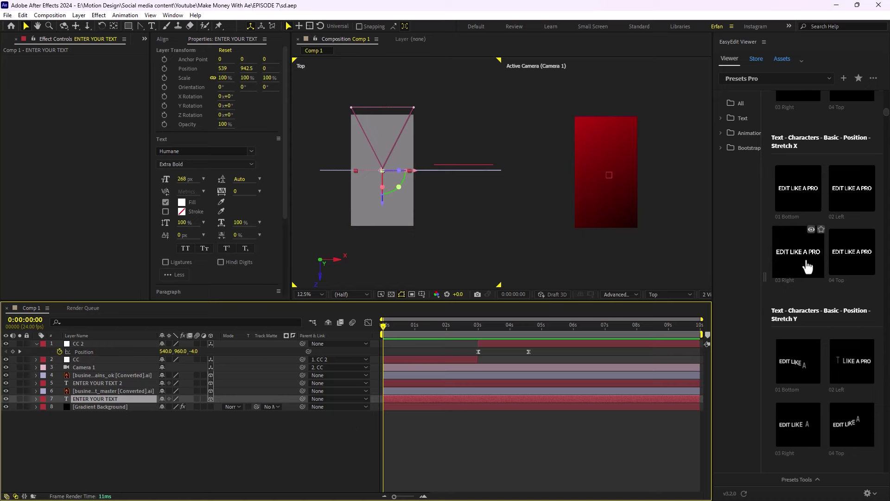
{"action": "scroll", "coordinate": [810, 266], "scroll_direction": "up", "scroll_amount": 6}
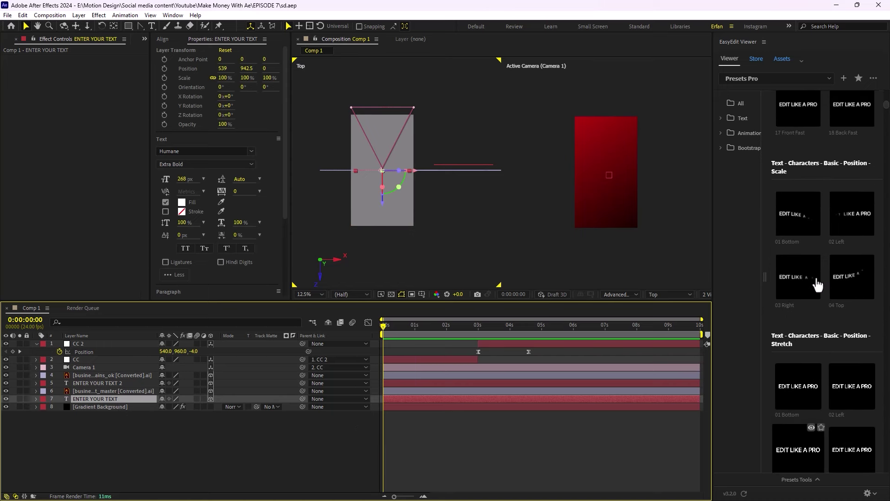
{"action": "scroll", "coordinate": [818, 285], "scroll_direction": "up", "scroll_amount": 1}
{"action": "scroll", "coordinate": [815, 277], "scroll_direction": "up", "scroll_amount": 2}
{"action": "left_click", "coordinate": [800, 268]}
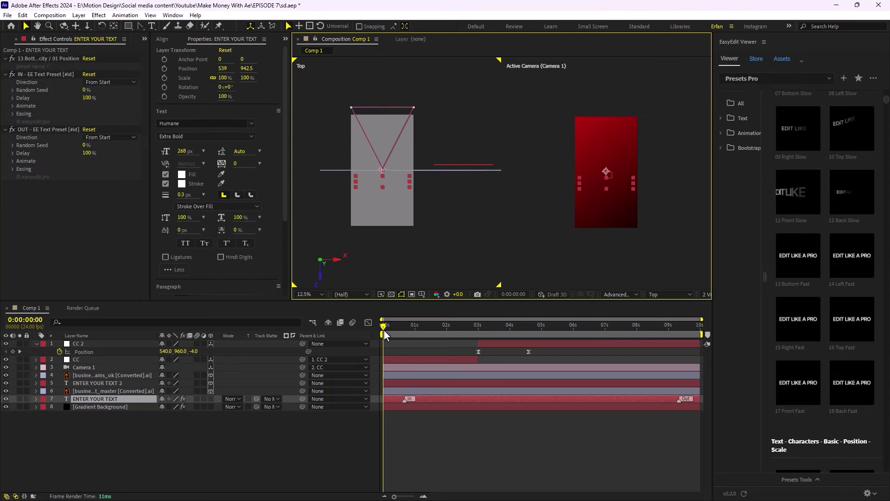
Trim the start of the first ENTER YOUR TEXT layer to 0:00:01:07 and preview its intro animation.
{"action": "left_click_drag", "start_coordinate": [385, 333], "coordinate": [424, 342]}
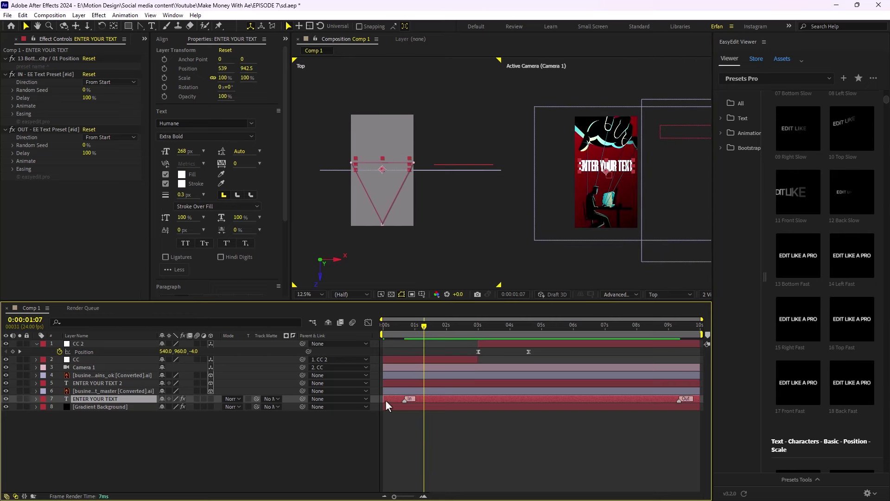
{"action": "left_click_drag", "start_coordinate": [385, 400], "coordinate": [436, 403]}
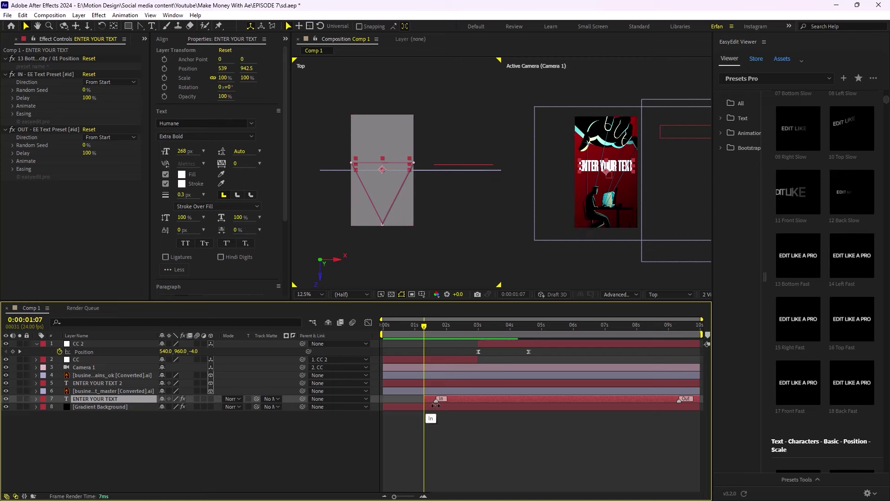
{"action": "left_click", "coordinate": [420, 327]}
{"action": "key", "text": "space"}
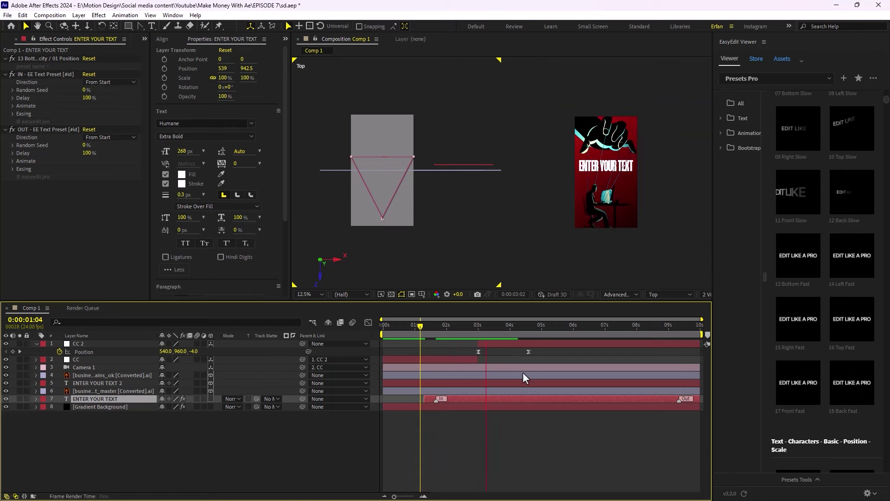
{"action": "key", "text": "space"}
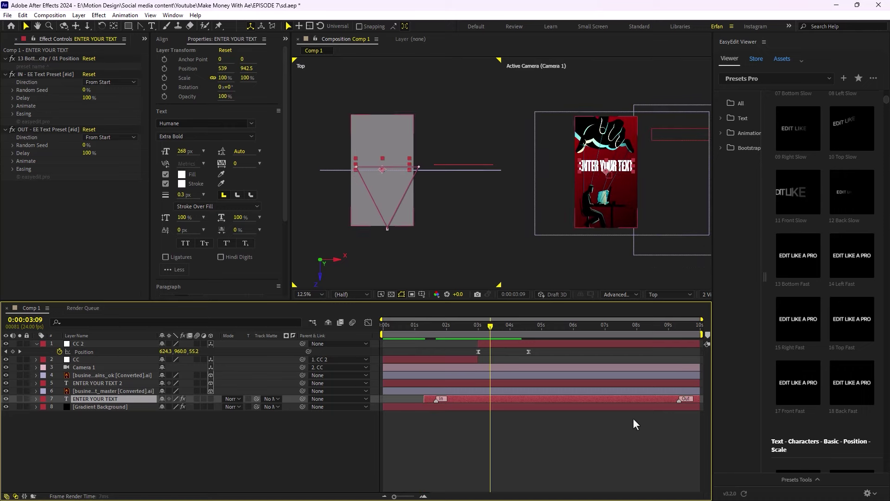
Trim the end of the first ENTER YOUR TEXT layer to about 0:00:03:09, move its Out marker to about 3 seconds and preview.
{"action": "left_click_drag", "start_coordinate": [670, 406], "coordinate": [491, 403]}
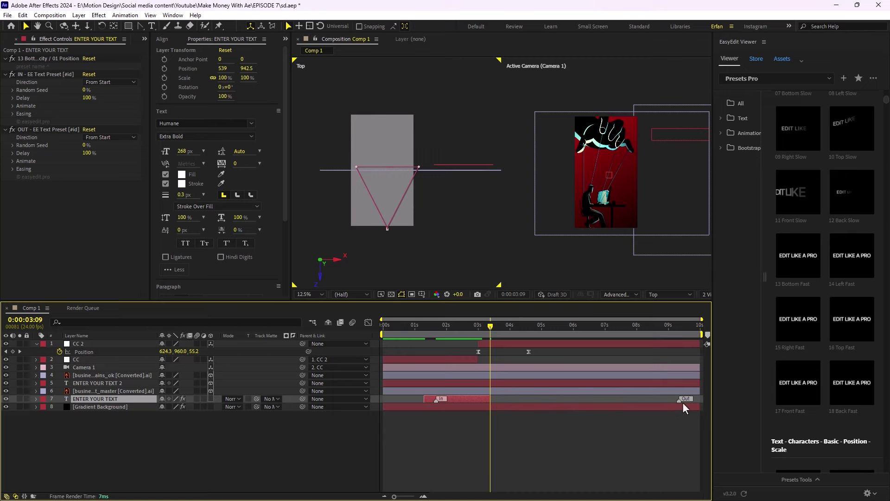
{"action": "left_click_drag", "start_coordinate": [680, 399], "coordinate": [479, 398]}
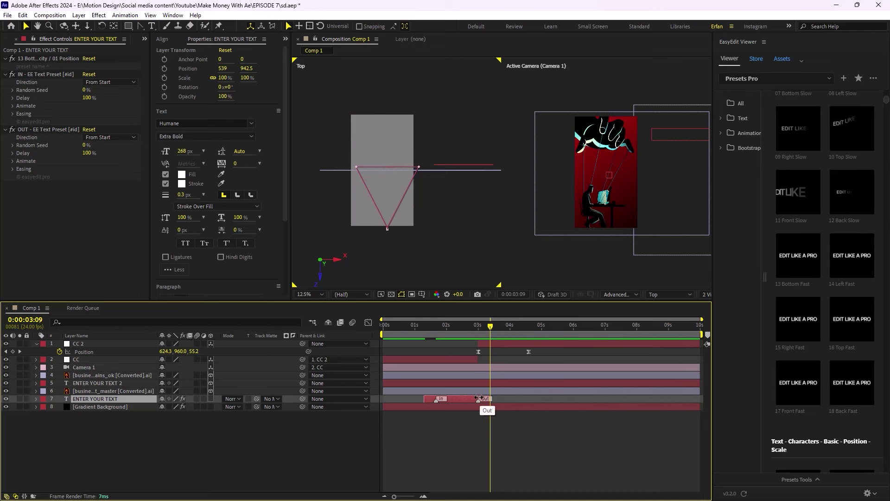
{"action": "key", "text": "shift+Page_Up"}
{"action": "key", "text": "shift+Page_Up"}
{"action": "key", "text": "shift+Page_Up"}
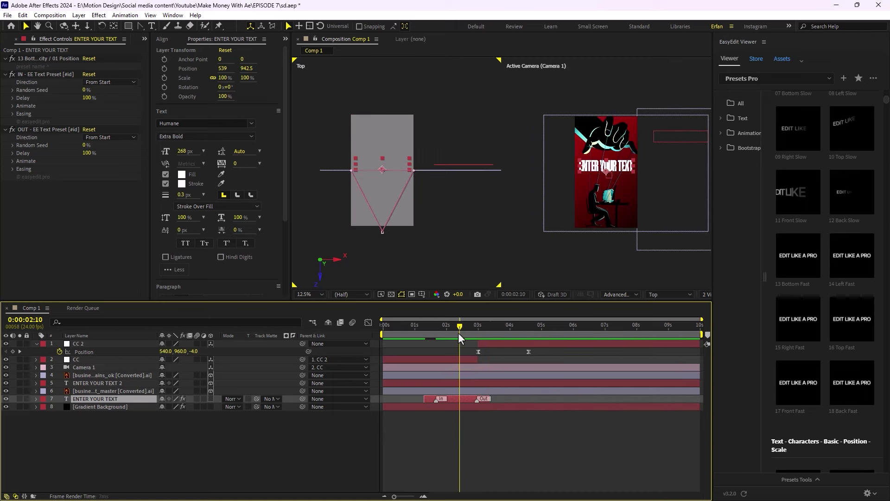
{"action": "left_click", "coordinate": [482, 400]}
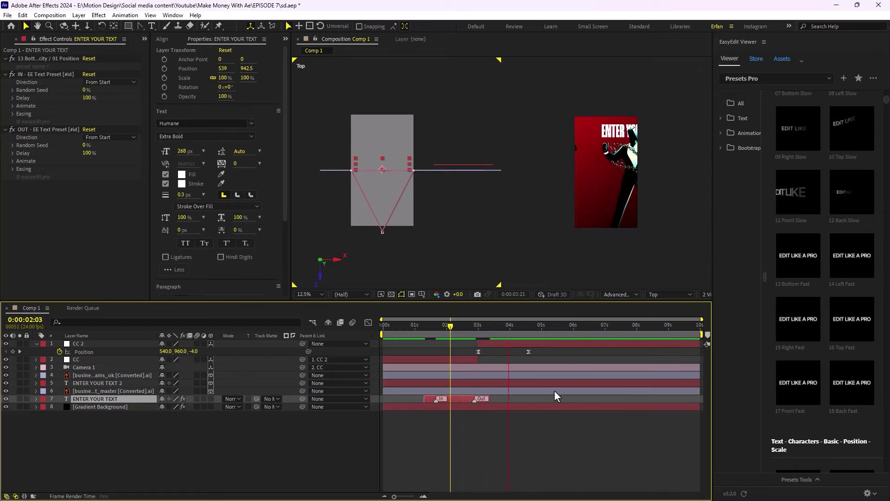
Apply the 02 Left preset from Text - Characters - Basic - Position - Stretch Y to ENTER YOUR TEXT 2 and move its In marker near 0:00:04:22.
{"action": "left_click", "coordinate": [545, 343]}
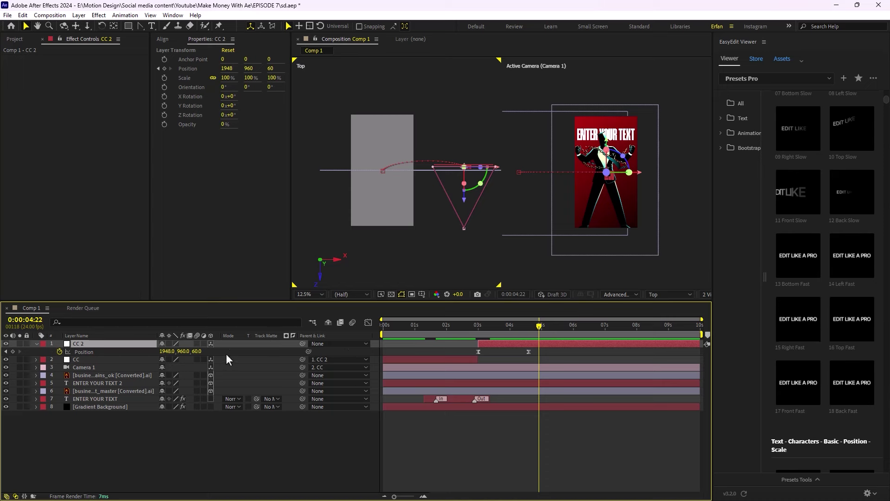
{"action": "left_click", "coordinate": [113, 384]}
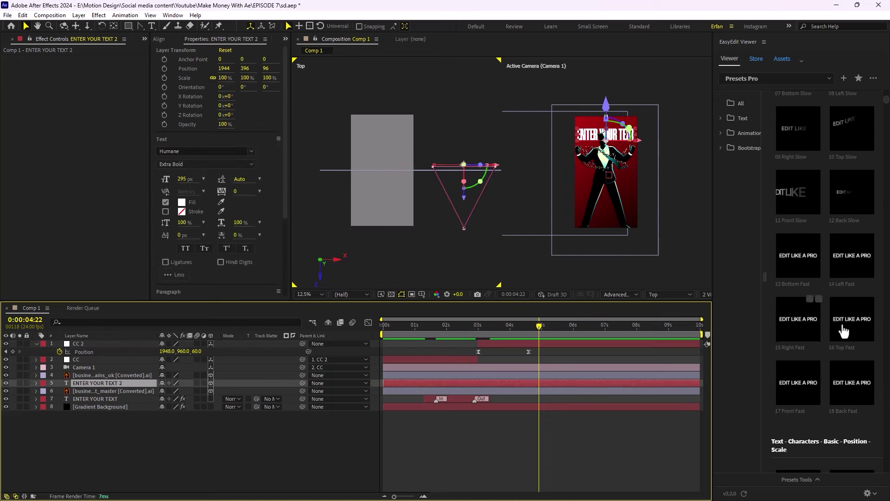
{"action": "scroll", "coordinate": [817, 319], "scroll_direction": "down", "scroll_amount": 5}
{"action": "scroll", "coordinate": [824, 350], "scroll_direction": "down", "scroll_amount": 5}
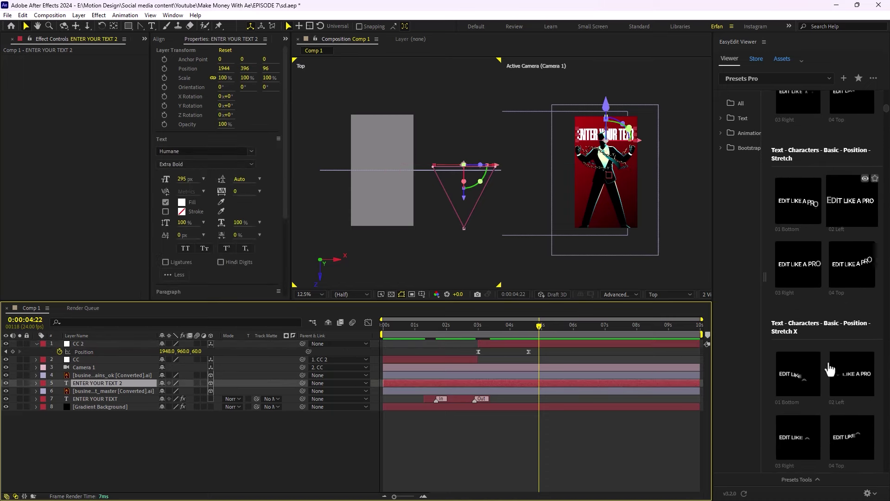
{"action": "scroll", "coordinate": [832, 354], "scroll_direction": "down", "scroll_amount": 1}
{"action": "double_click", "coordinate": [842, 281]}
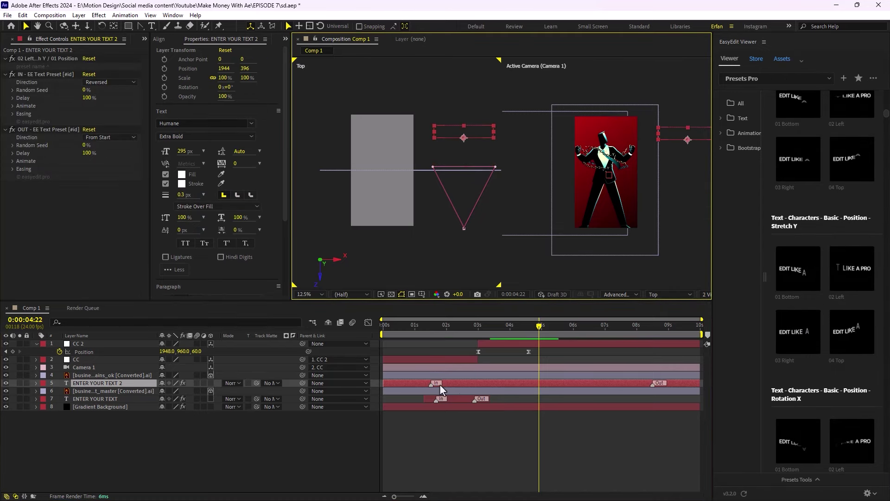
{"action": "left_click_drag", "start_coordinate": [433, 386], "coordinate": [534, 385]}
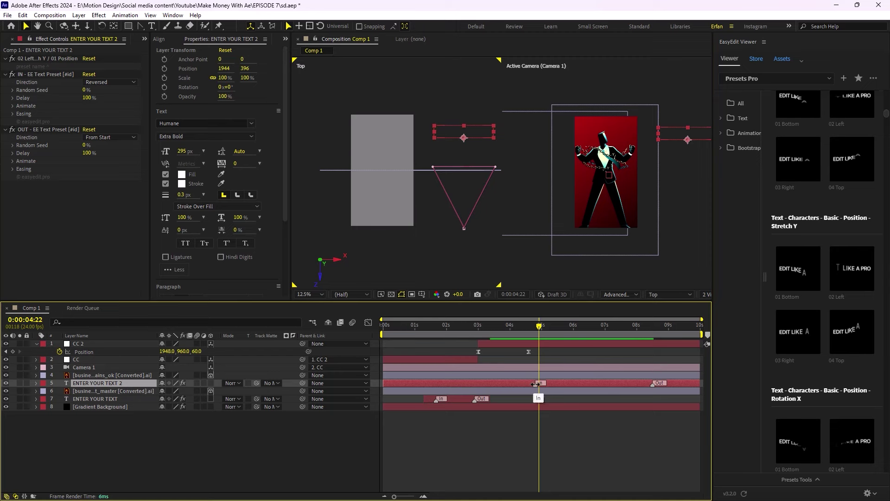
Trim the start of ENTER YOUR TEXT 2 to about 0:00:04:10 and move the text to position 536, 316 above the chained figure.
{"action": "left_click_drag", "start_coordinate": [384, 383], "coordinate": [537, 387]}
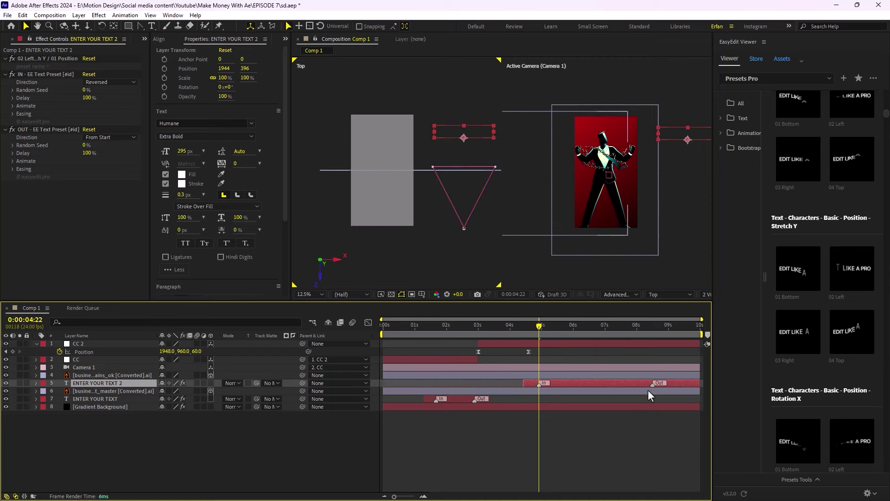
{"action": "left_click_drag", "start_coordinate": [528, 333], "coordinate": [511, 336]}
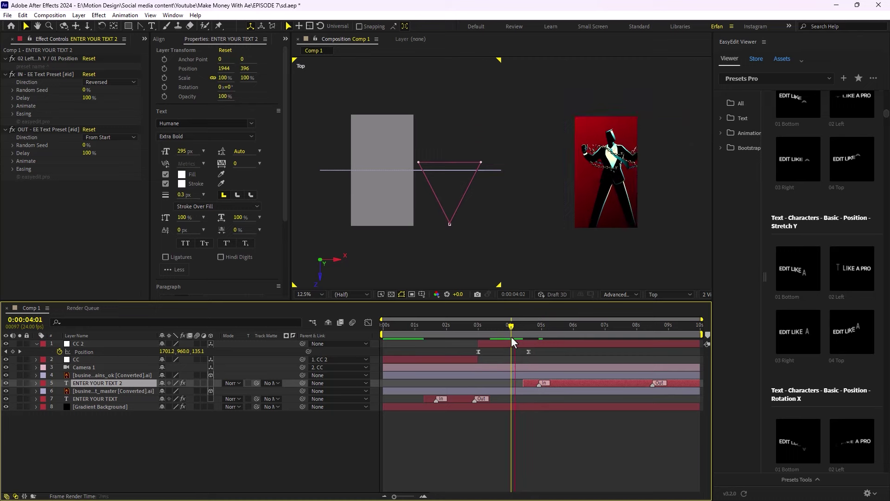
{"action": "key", "text": "i"}
{"action": "left_click_drag", "start_coordinate": [689, 139], "coordinate": [606, 135]}
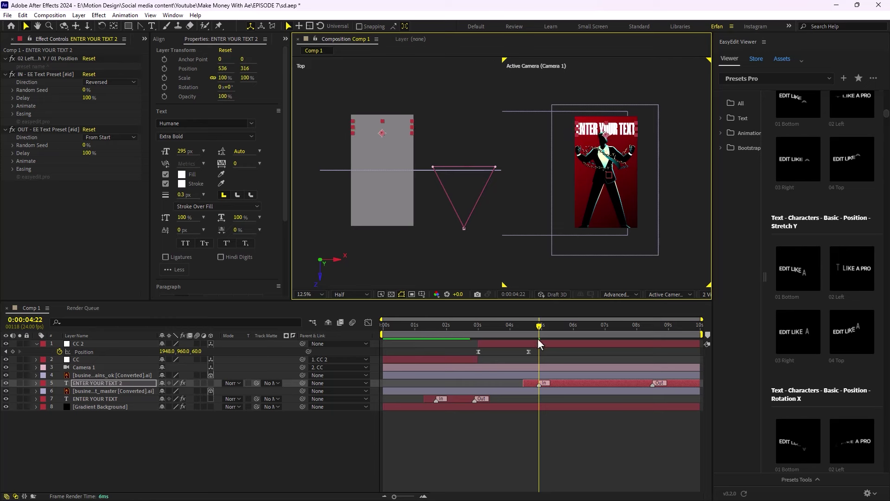
Trim the end of ENTER YOUR TEXT 2 to 0:00:08:06, move its Out marker to about 7.6 seconds and preview the ending.
{"action": "left_click_drag", "start_coordinate": [540, 327], "coordinate": [647, 342]}
{"action": "left_click_drag", "start_coordinate": [700, 388], "coordinate": [645, 389]}
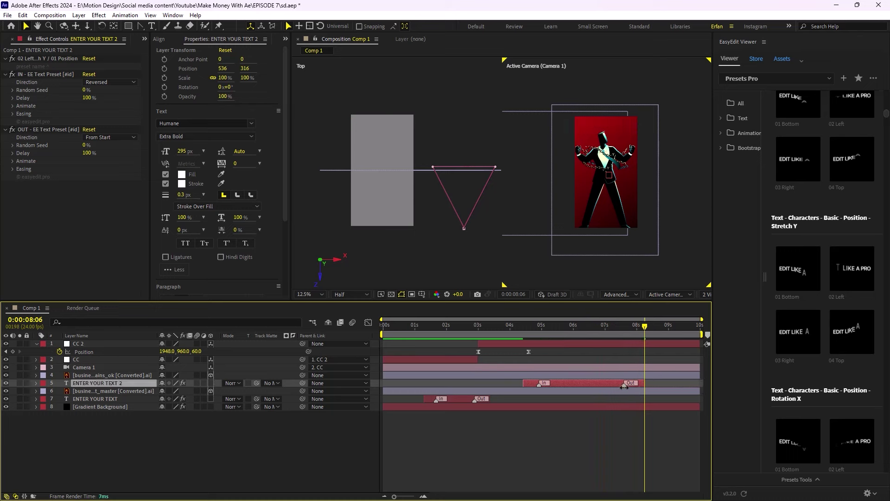
{"action": "left_click_drag", "start_coordinate": [645, 332], "coordinate": [599, 335]}
{"action": "key", "text": "space"}
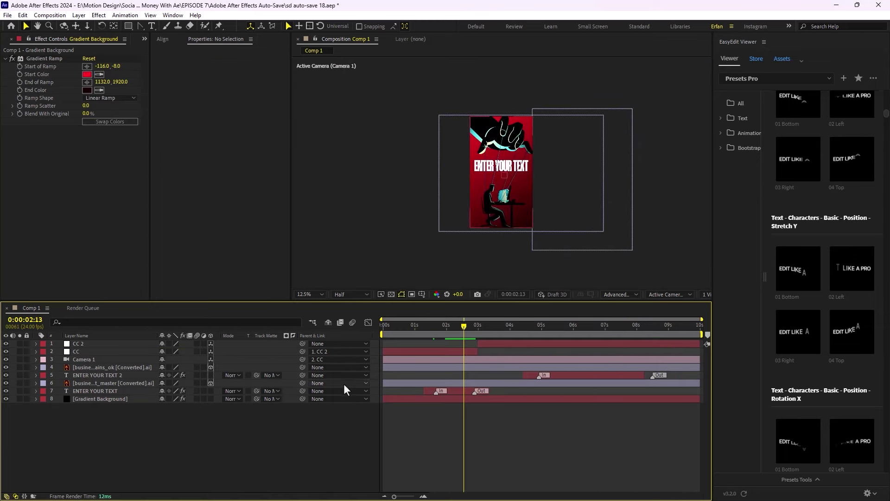
Change the Gradient Ramp start color of the Gradient Background layer to a dark violet-blue.
{"action": "key", "text": "period"}
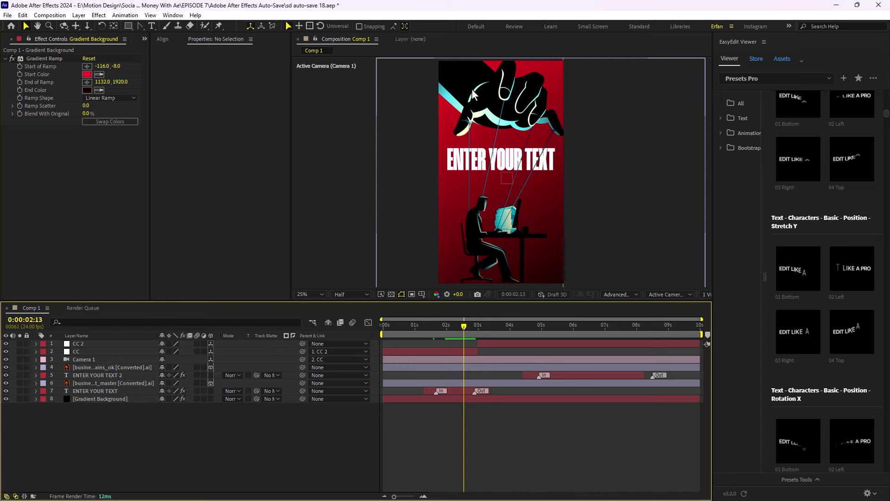
{"action": "left_click", "coordinate": [98, 399]}
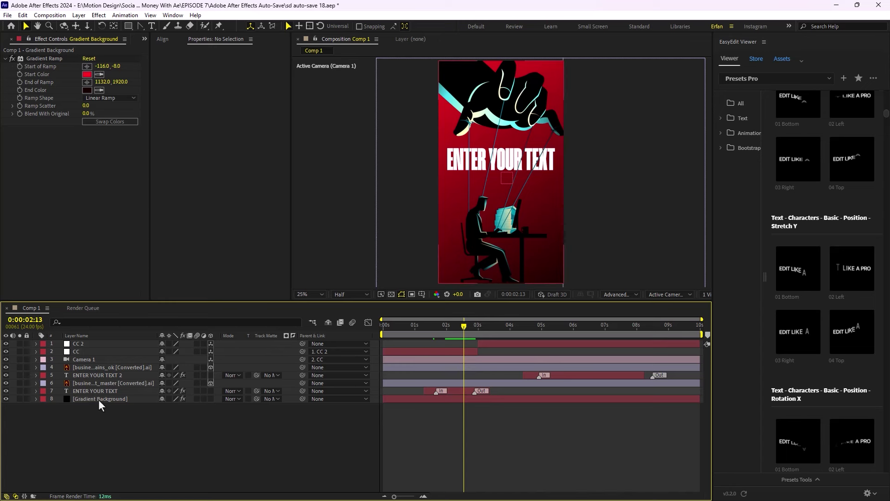
{"action": "left_click", "coordinate": [88, 75]}
{"action": "left_click", "coordinate": [569, 280]}
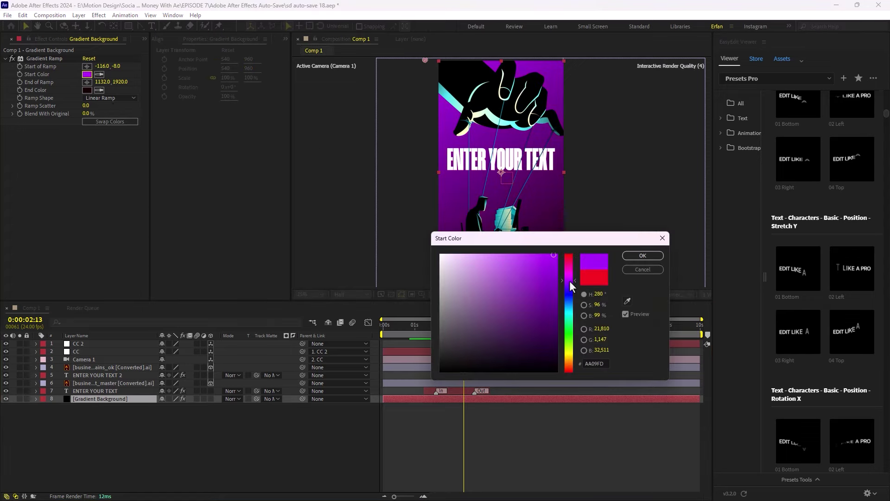
{"action": "left_click_drag", "start_coordinate": [570, 280], "coordinate": [568, 287]}
{"action": "left_click", "coordinate": [555, 297]}
{"action": "left_click", "coordinate": [556, 300]}
{"action": "left_click", "coordinate": [643, 256]}
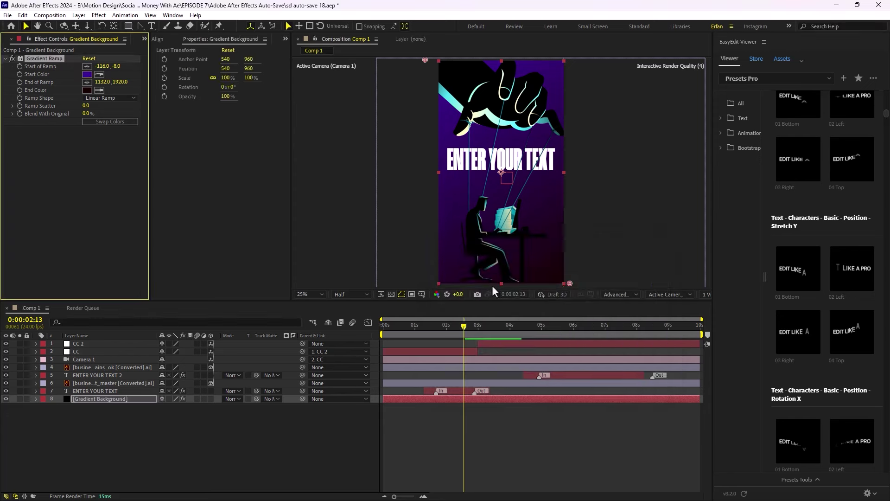
Apply a Tint effect to the puppet master silhouette layer and map white to purple AE2FFE.
{"action": "scroll", "coordinate": [530, 218], "scroll_direction": "down", "scroll_amount": 1}
{"action": "left_click", "coordinate": [99, 385]}
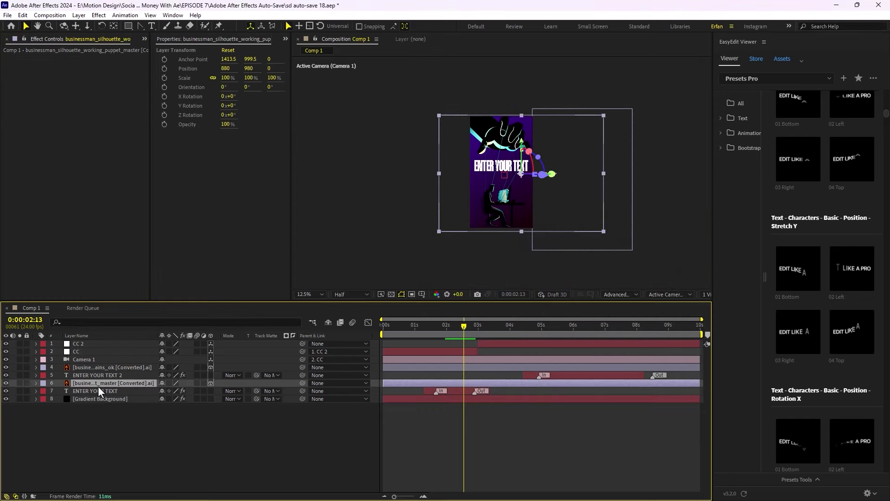
{"action": "key", "text": "ctrl+space"}
{"action": "type", "text": "tint"}
{"action": "key", "text": "Return"}
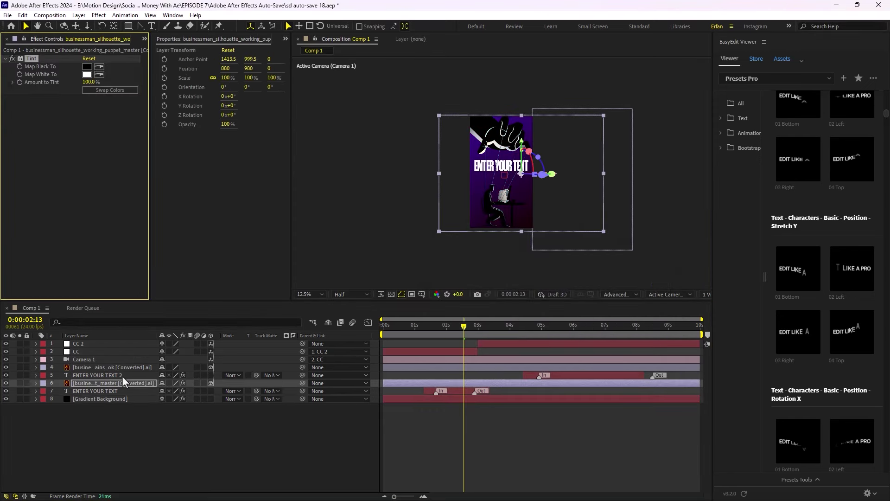
{"action": "left_click", "coordinate": [86, 74]}
{"action": "mouse_move", "coordinate": [569, 299]}
{"action": "left_mouse_down"}
{"action": "mouse_move", "coordinate": [567, 273]}
{"action": "mouse_move", "coordinate": [548, 250]}
{"action": "mouse_move", "coordinate": [555, 252]}
{"action": "mouse_move", "coordinate": [536, 255]}
{"action": "left_mouse_up"}
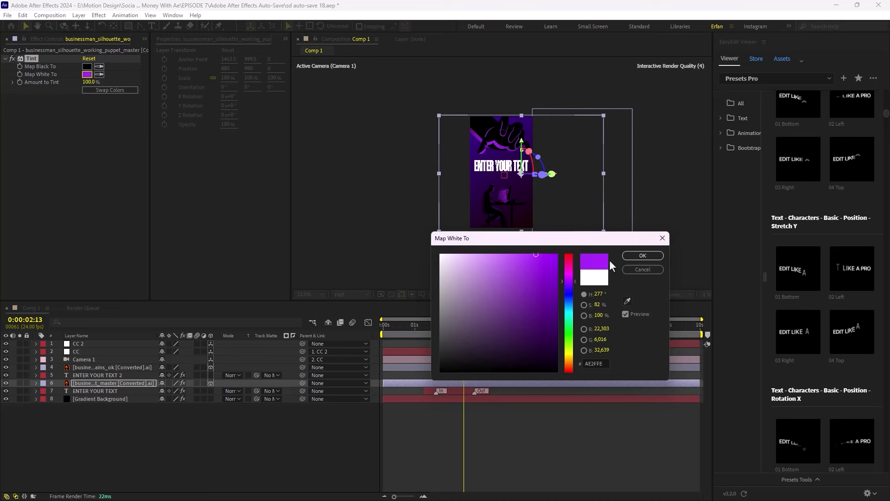
{"action": "left_click", "coordinate": [643, 255]}
Give the breaking chains silhouette layer the same purple Tint effect and check the frame at 0:00:02:02.
{"action": "left_click", "coordinate": [87, 366]}
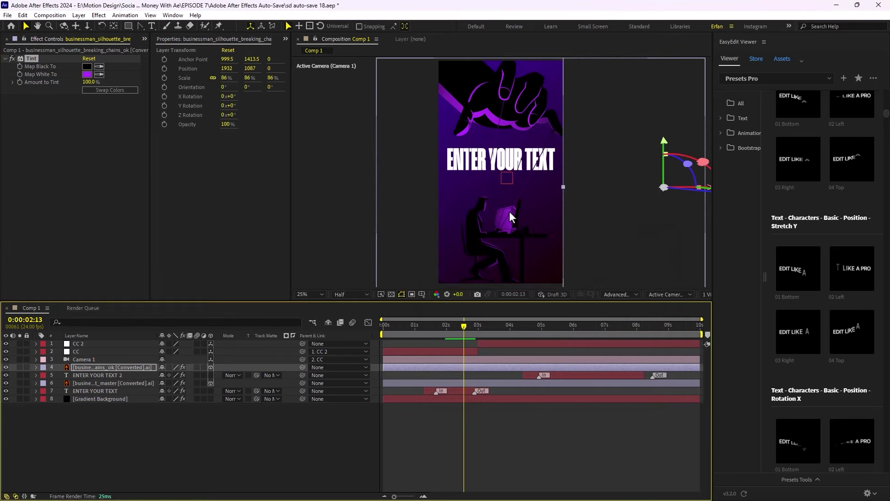
{"action": "left_click_drag", "start_coordinate": [464, 324], "coordinate": [448, 342]}
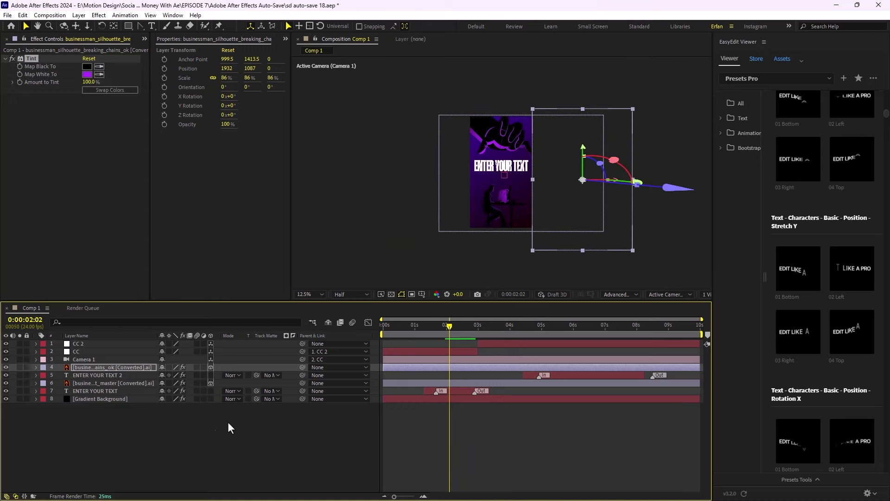
{"action": "left_click", "coordinate": [210, 430]}
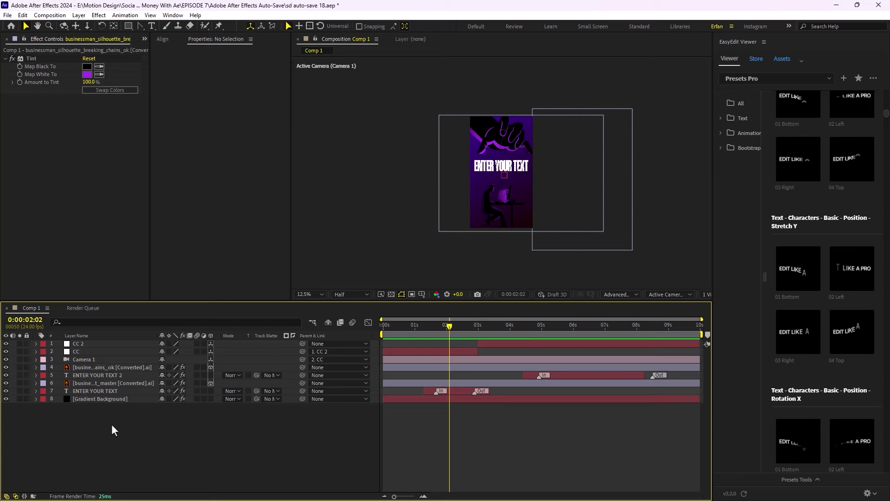
Create a new solid layer named OF and apply the Optical Flares effect to it.
{"action": "right_click", "coordinate": [146, 427]}
{"action": "mouse_move", "coordinate": [254, 308]}
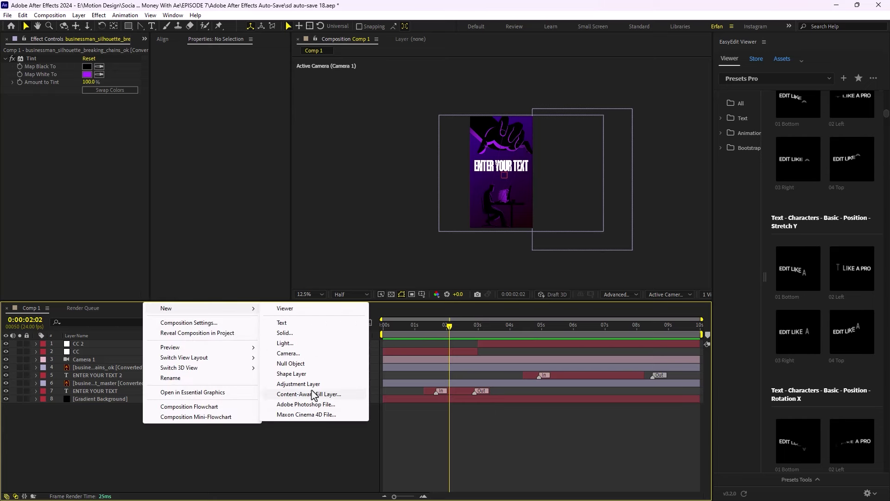
{"action": "left_click", "coordinate": [306, 334]}
{"action": "type", "text": "OF"}
{"action": "left_click", "coordinate": [606, 338]}
{"action": "key", "text": "ctrl+space"}
{"action": "type", "text": "opt"}
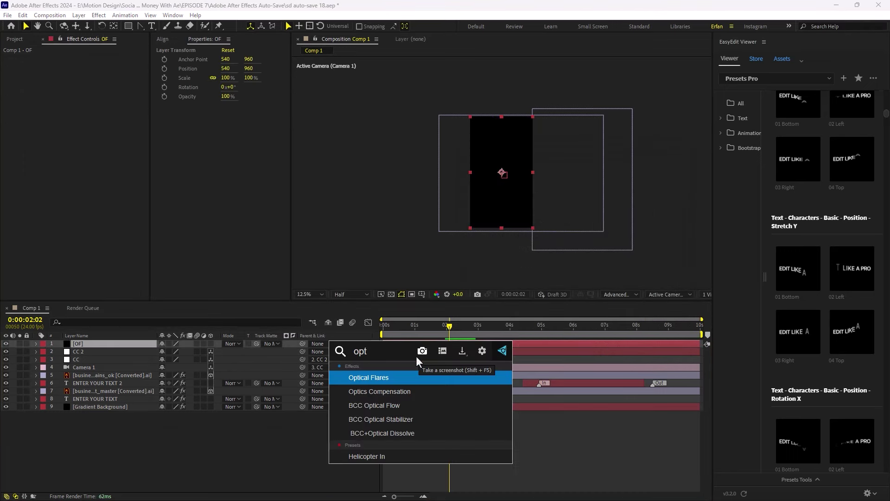
{"action": "left_click", "coordinate": [375, 377]}
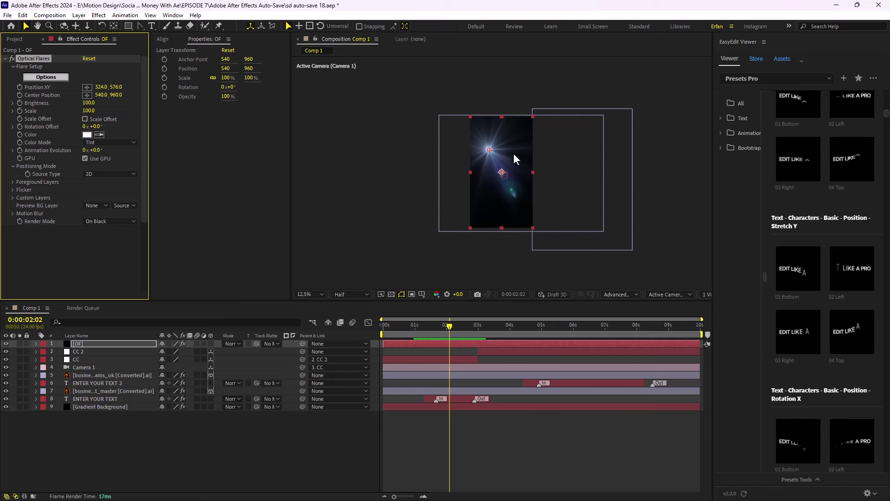
Set the Optical Flares render mode to On Transparent and its positioning source type to 3D.
{"action": "left_click", "coordinate": [110, 220]}
{"action": "left_click", "coordinate": [118, 238]}
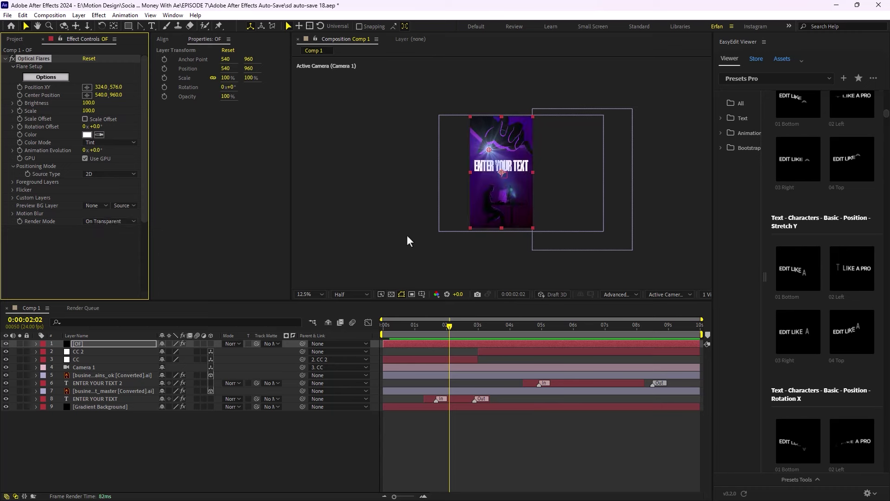
{"action": "key", "text": "period"}
{"action": "key", "text": "period"}
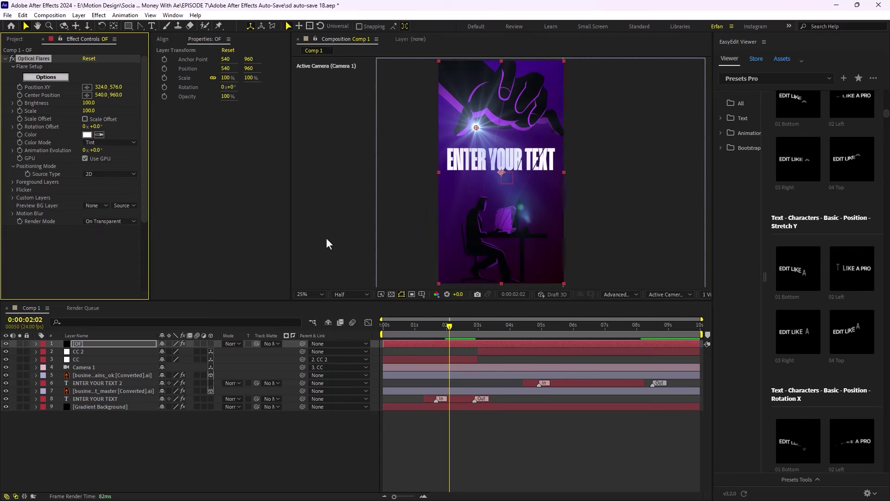
{"action": "left_click", "coordinate": [93, 177]}
{"action": "left_click", "coordinate": [116, 190]}
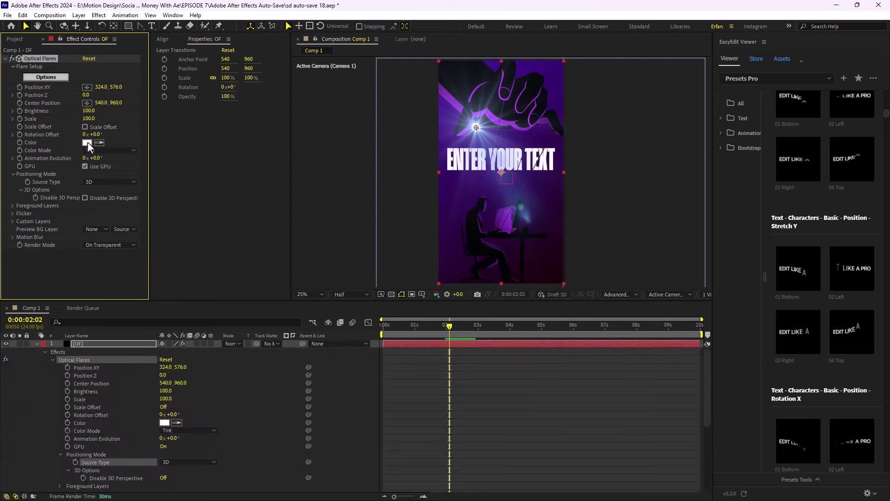
Set the Optical Flares color to a saturated blue, 3B1EE9.
{"action": "left_click", "coordinate": [87, 142]}
{"action": "left_click_drag", "start_coordinate": [521, 264], "coordinate": [500, 263]}
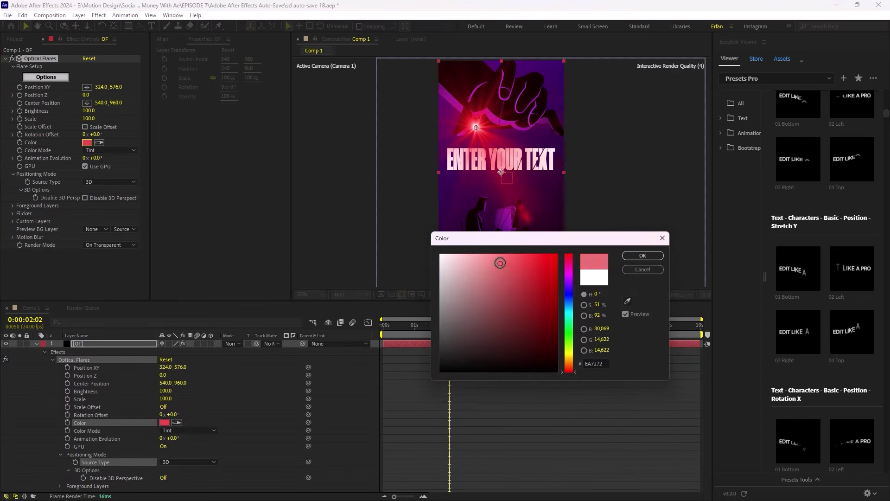
{"action": "left_click_drag", "start_coordinate": [567, 285], "coordinate": [565, 291]}
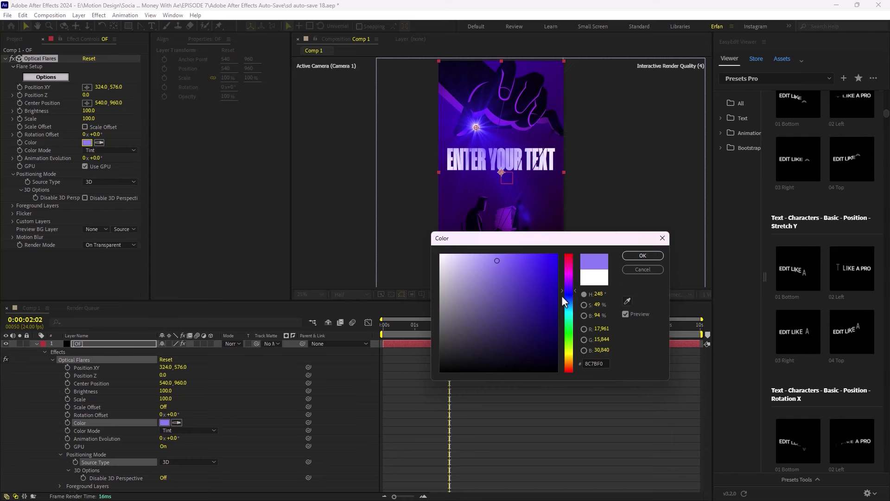
{"action": "left_click", "coordinate": [542, 262]}
{"action": "left_click", "coordinate": [643, 256]}
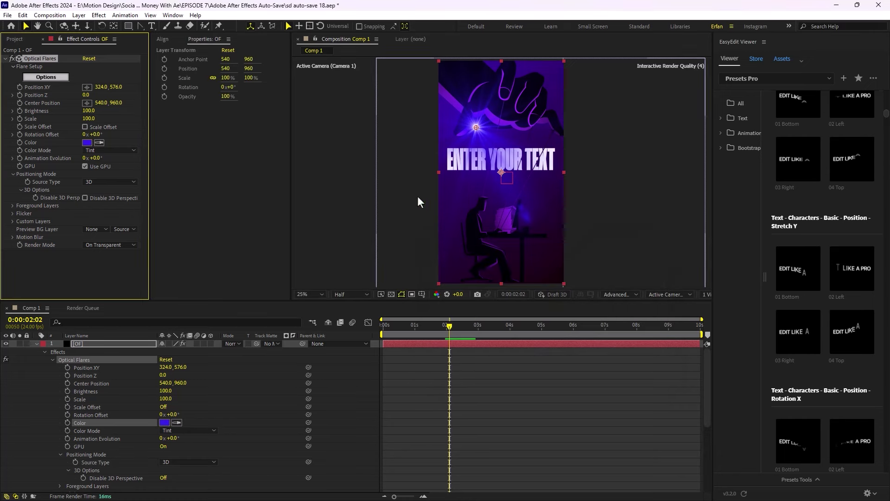
Move the flare outside the frame to position -316, 656 and set its Brightness to 200 and Scale to 80.
{"action": "left_click_drag", "start_coordinate": [89, 111], "coordinate": [101, 112]}
{"action": "key", "text": "comma"}
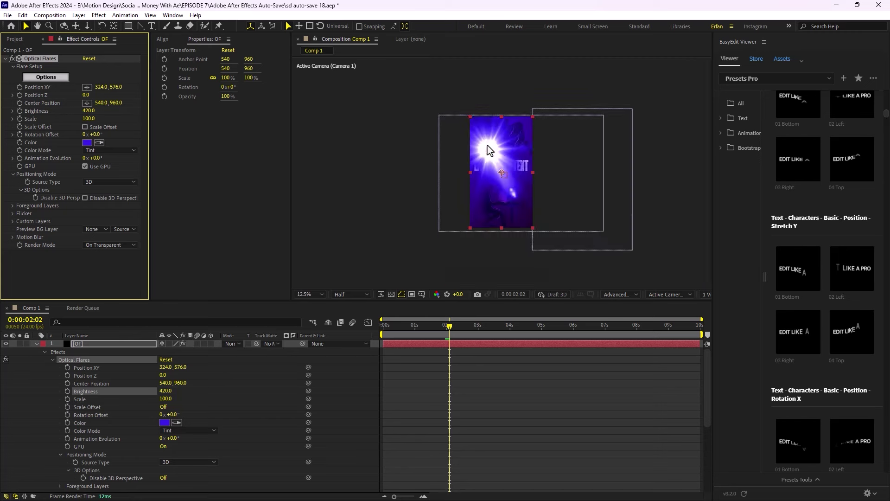
{"action": "left_click_drag", "start_coordinate": [488, 146], "coordinate": [453, 155]}
{"action": "mouse_move", "coordinate": [90, 114]}
{"action": "left_mouse_down"}
{"action": "mouse_move", "coordinate": [83, 109]}
{"action": "mouse_move", "coordinate": [90, 111]}
{"action": "left_mouse_up"}
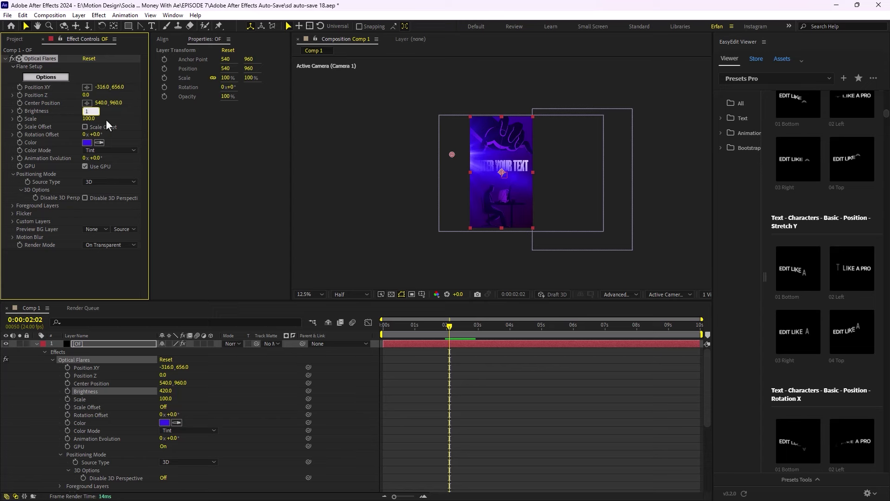
{"action": "key", "text": "Return"}
{"action": "left_click_drag", "start_coordinate": [89, 118], "coordinate": [88, 118]}
Shift the hue of the Optical Flares color to magenta CF1EE9.
{"action": "key", "text": "period"}
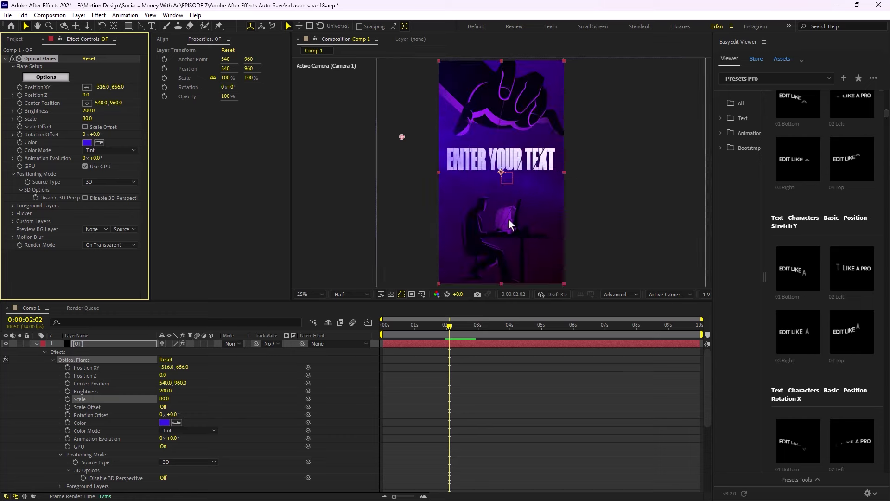
{"action": "left_click", "coordinate": [87, 142]}
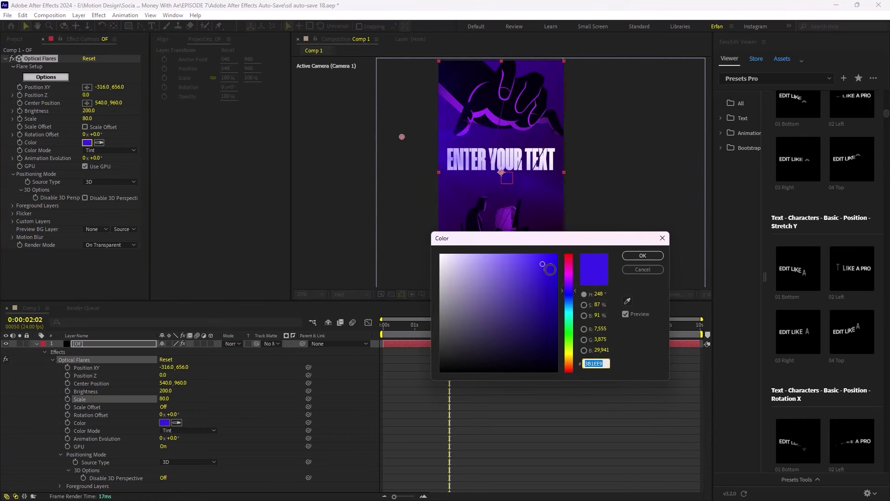
{"action": "left_click_drag", "start_coordinate": [566, 291], "coordinate": [566, 280]}
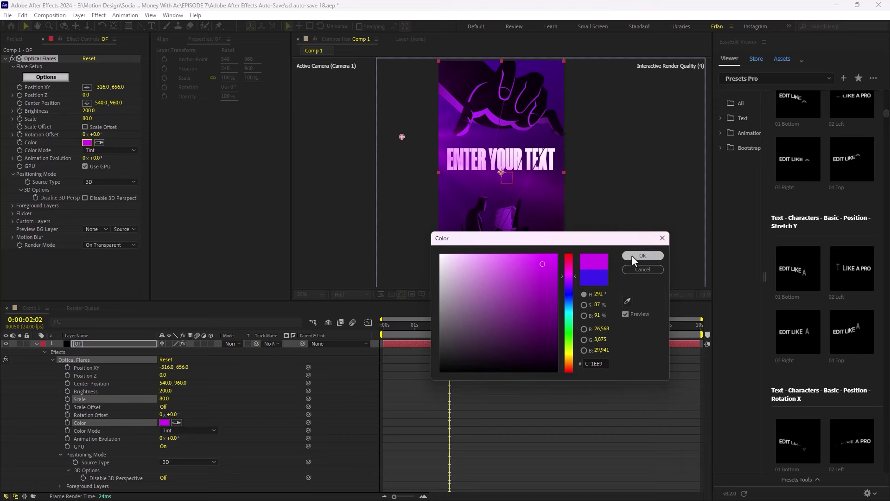
{"action": "left_click", "coordinate": [642, 255]}
Collapse the OF layer's properties and toggle its visibility to compare the composition with and without the flare.
{"action": "left_click", "coordinate": [36, 344]}
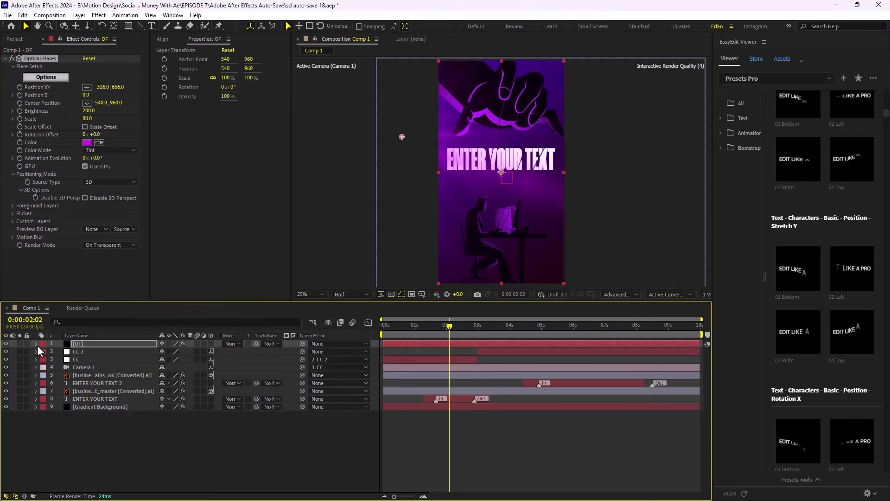
{"action": "key", "text": "F2"}
{"action": "left_click", "coordinate": [6, 343]}
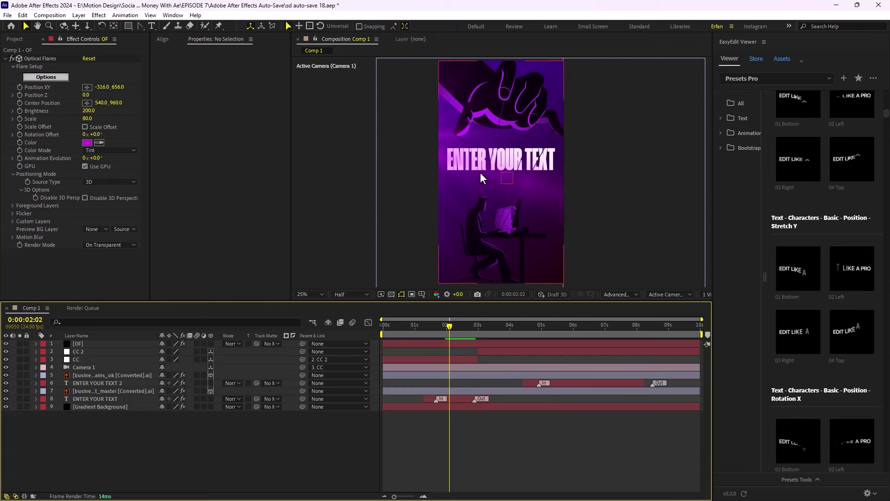
{"action": "key", "text": "comma"}
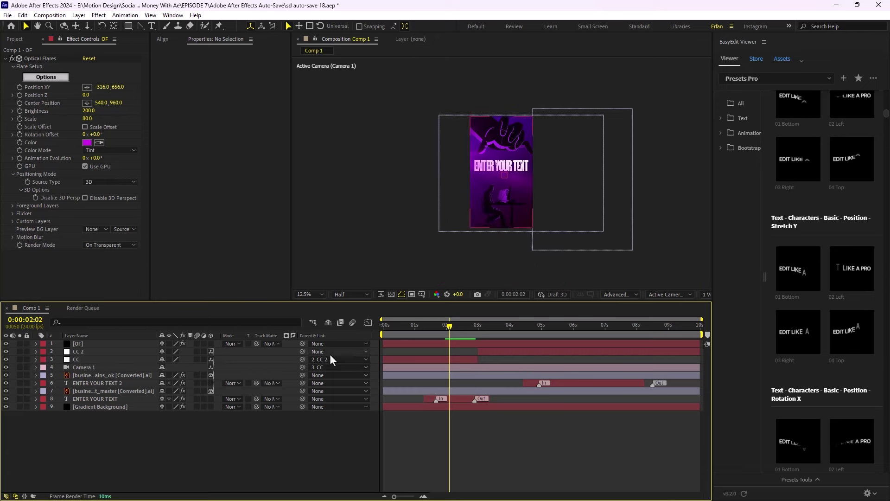
Add an adjustment layer named Flicker and apply the S_Flicker effect to it.
{"action": "right_click", "coordinate": [227, 431]}
{"action": "mouse_move", "coordinate": [306, 320]}
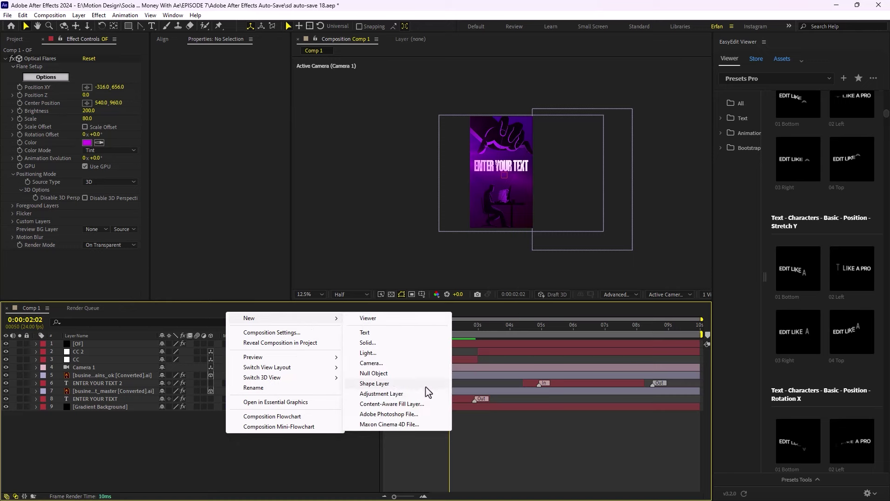
{"action": "left_click", "coordinate": [402, 394]}
{"action": "key", "text": "Return"}
{"action": "type", "text": "Flicker"}
{"action": "key", "text": "Return"}
{"action": "key", "text": "ctrl+space"}
{"action": "type", "text": "Fli"}
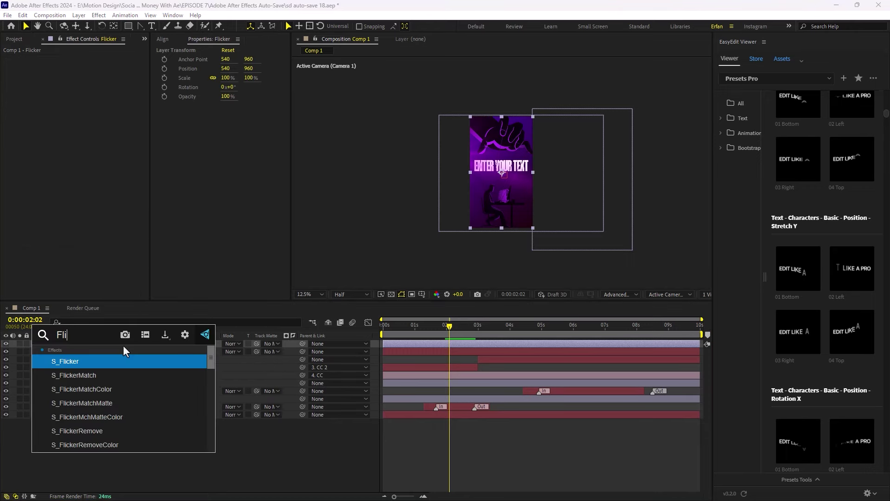
{"action": "key", "text": "Return"}
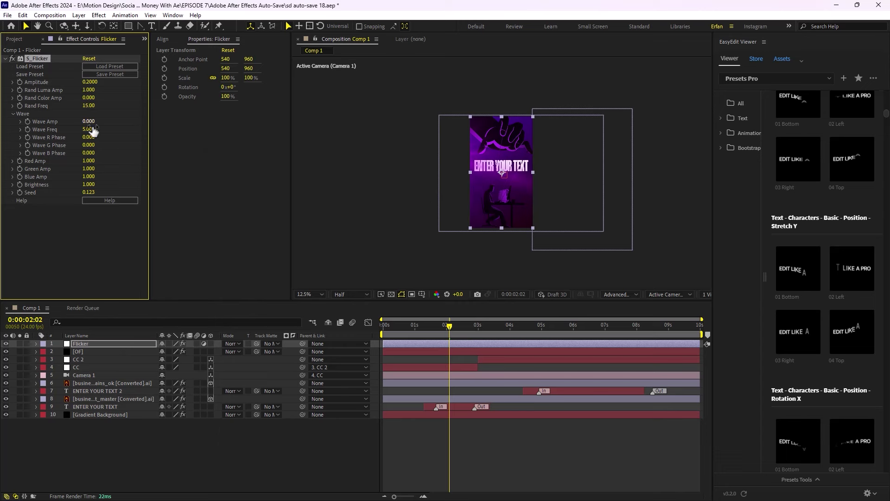
Play the composition from near its start to preview the flicker and leave the playhead at 0:00:02:13.
{"action": "left_click_drag", "start_coordinate": [452, 332], "coordinate": [375, 324]}
{"action": "key", "text": "space"}
{"action": "key", "text": "period"}
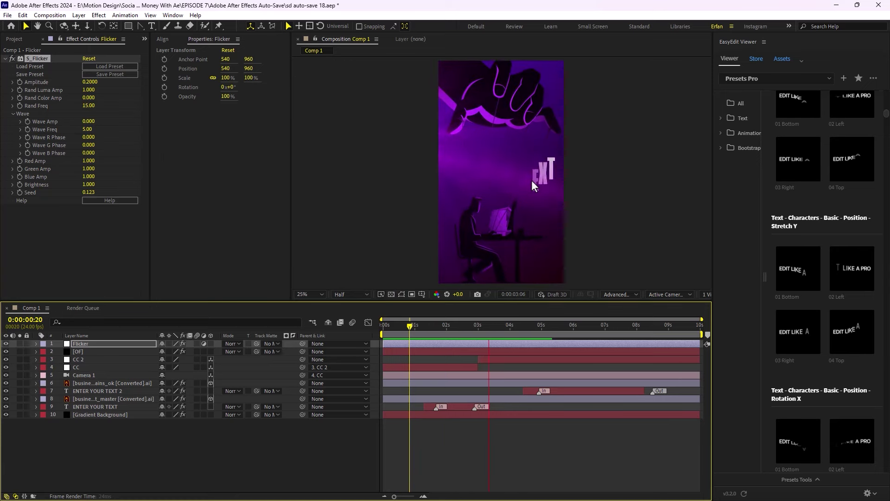
{"action": "key", "text": "space"}
{"action": "left_click_drag", "start_coordinate": [514, 323], "coordinate": [463, 334]}
{"action": "key", "text": "comma"}
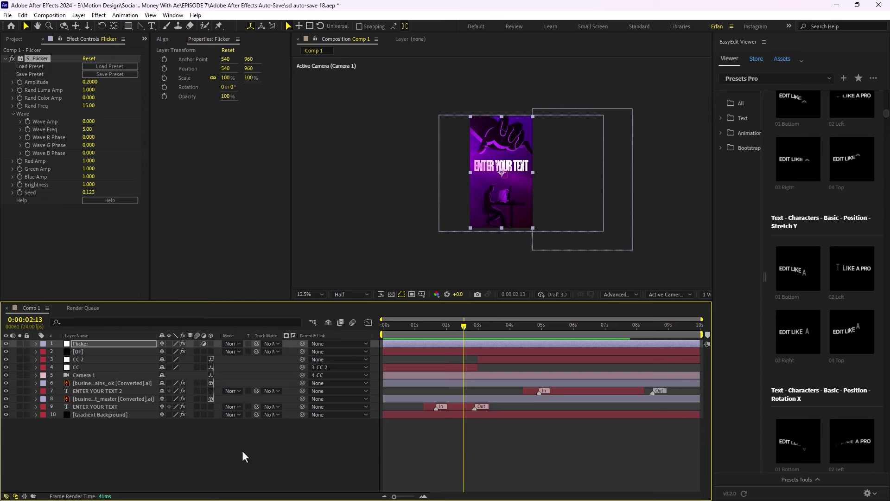
Add a new adjustment layer above Flicker and apply the Magic Bullet Looks effect to it, opening the look editor.
{"action": "right_click", "coordinate": [217, 444]}
{"action": "mouse_move", "coordinate": [276, 330]}
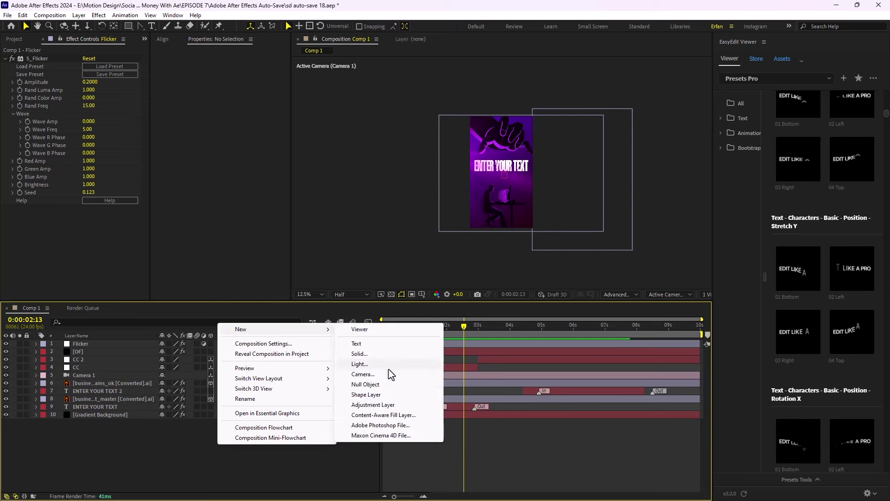
{"action": "left_click", "coordinate": [377, 405]}
{"action": "key", "text": "ctrl+space"}
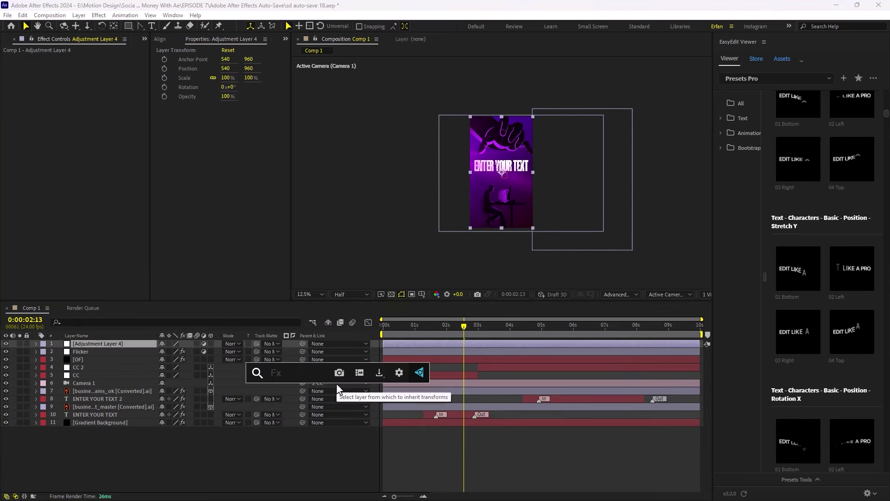
{"action": "type", "text": "loo"}
{"action": "key", "text": "Return"}
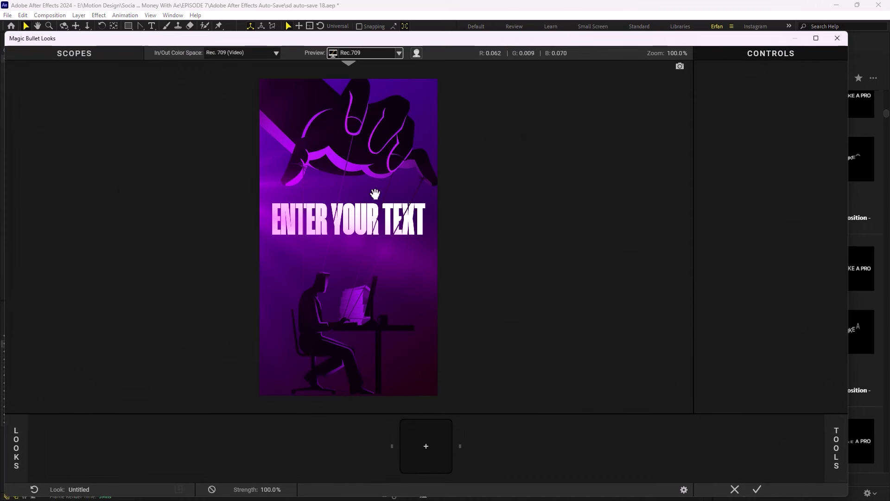
Add the Gradient tool to the look and place its start point at the frame's upper edge, at X1 +0.3%, Y1 -50.4%.
{"action": "left_click", "coordinate": [431, 445]}
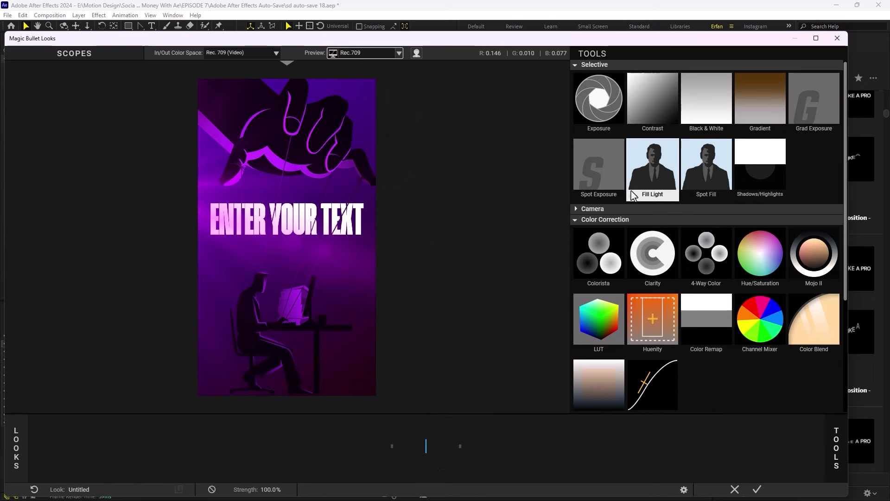
{"action": "left_click", "coordinate": [576, 209]}
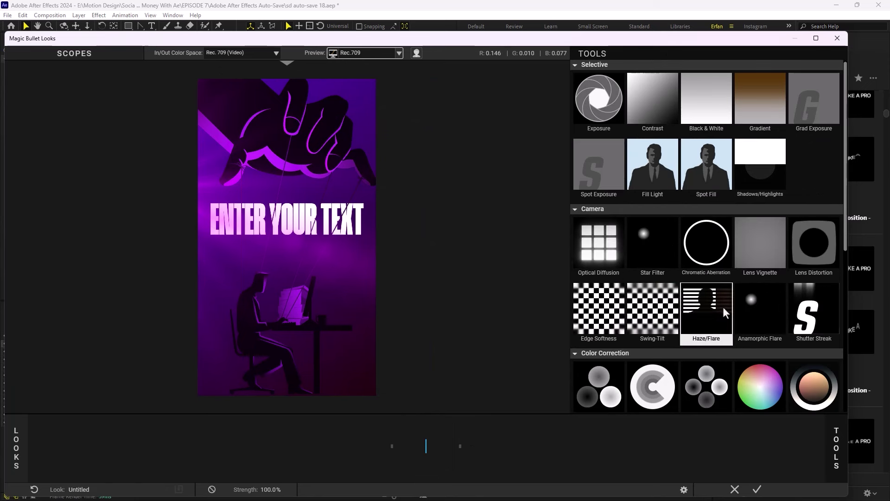
{"action": "scroll", "coordinate": [730, 294], "scroll_direction": "down", "scroll_amount": 2}
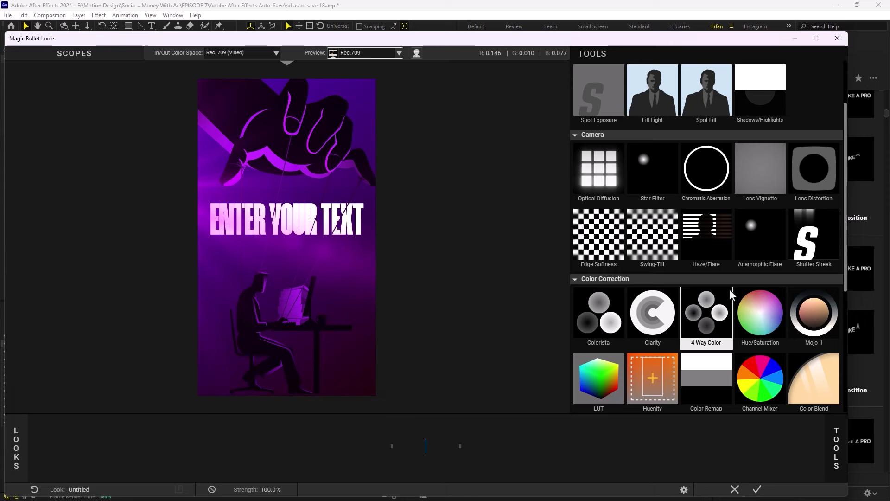
{"action": "scroll", "coordinate": [731, 296], "scroll_direction": "down", "scroll_amount": 2}
{"action": "scroll", "coordinate": [732, 299], "scroll_direction": "up", "scroll_amount": 4}
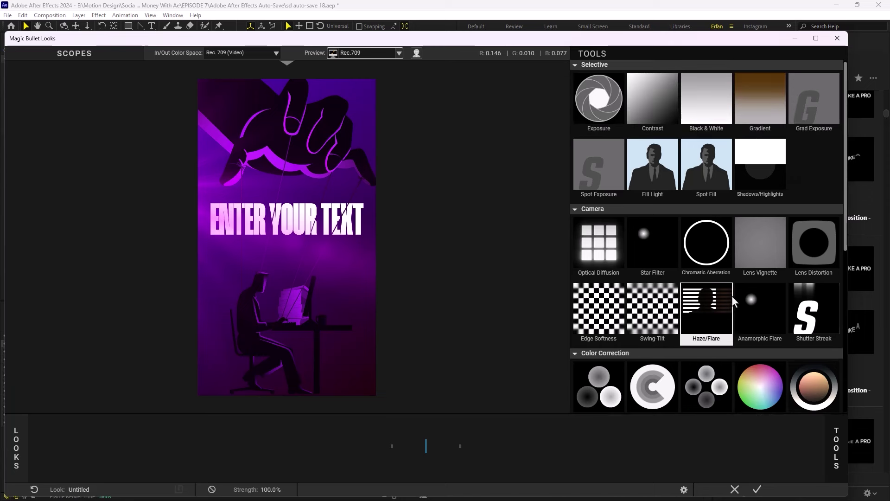
{"action": "scroll", "coordinate": [733, 301], "scroll_direction": "down", "scroll_amount": 4}
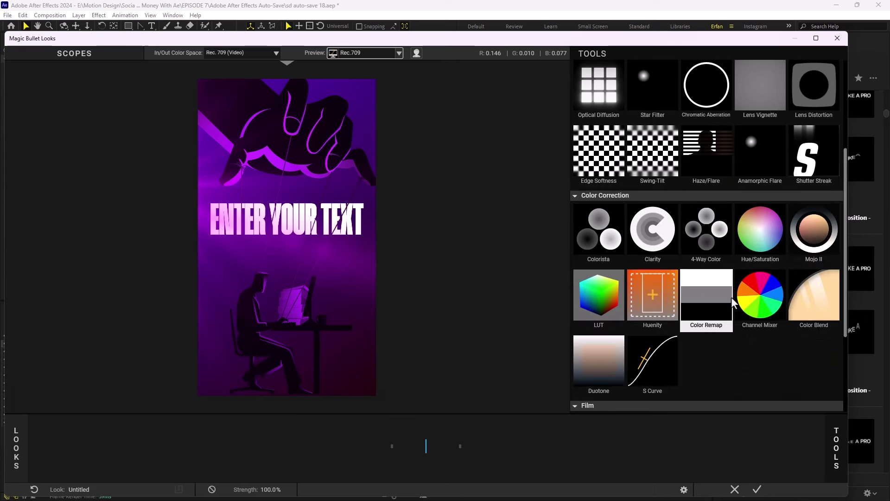
{"action": "scroll", "coordinate": [730, 304], "scroll_direction": "down", "scroll_amount": 3}
{"action": "scroll", "coordinate": [728, 305], "scroll_direction": "up", "scroll_amount": 5}
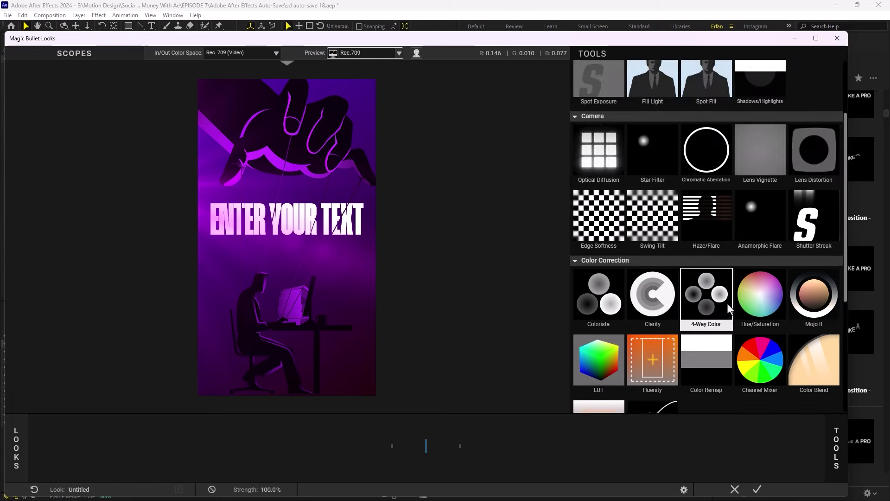
{"action": "scroll", "coordinate": [728, 306], "scroll_direction": "up", "scroll_amount": 2}
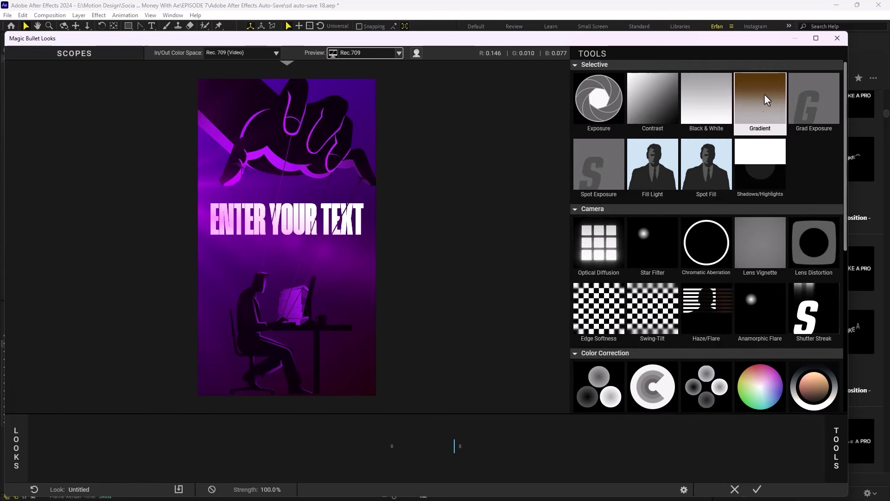
{"action": "left_click_drag", "start_coordinate": [765, 100], "coordinate": [368, 246]}
{"action": "mouse_move", "coordinate": [287, 80]}
{"action": "left_mouse_down"}
{"action": "mouse_move", "coordinate": [289, 93]}
{"action": "mouse_move", "coordinate": [289, 79]}
{"action": "left_mouse_up"}
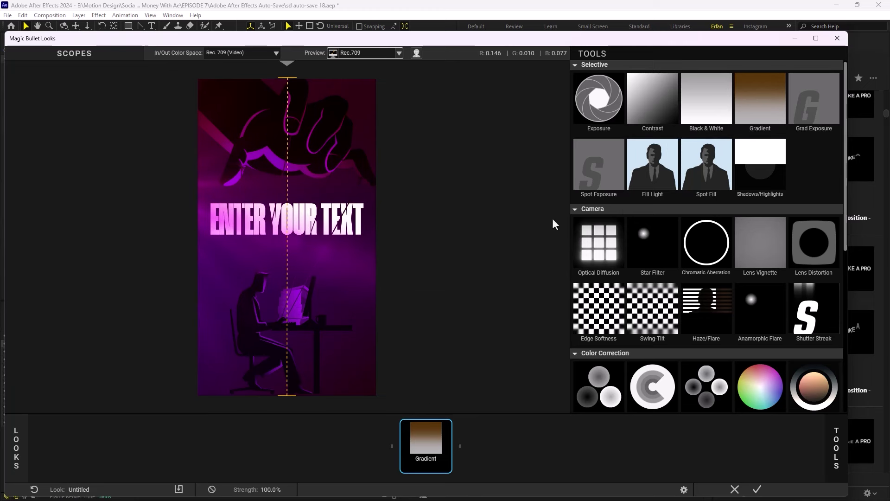
Set the gradient color to R 0.500, G 0.236, B 0.297 and apply the look to the layer.
{"action": "left_click", "coordinate": [443, 444]}
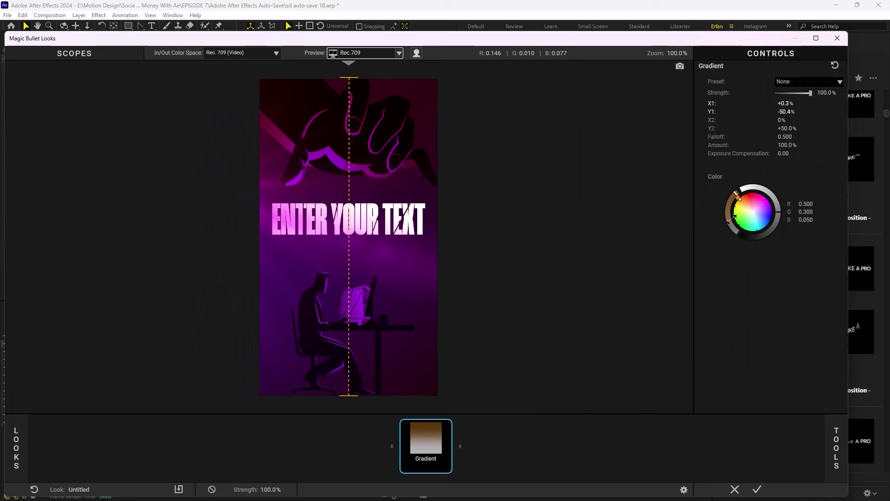
{"action": "left_click_drag", "start_coordinate": [745, 199], "coordinate": [690, 211]}
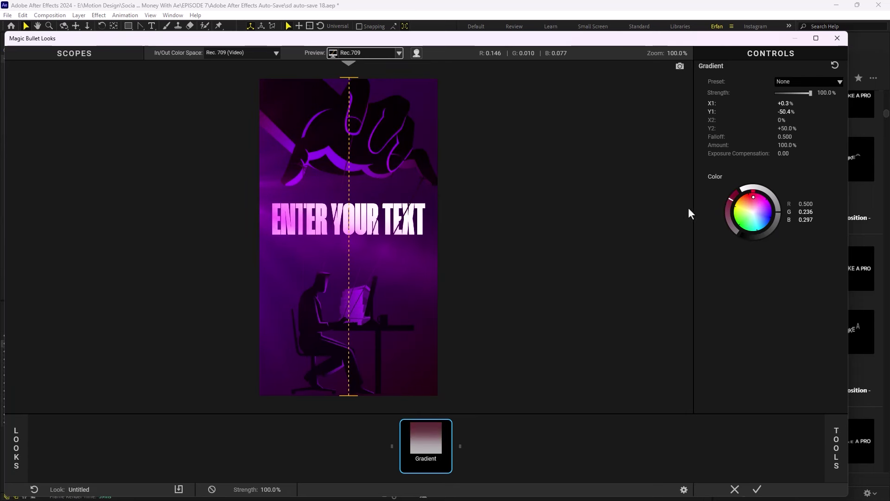
{"action": "left_click", "coordinate": [761, 489]}
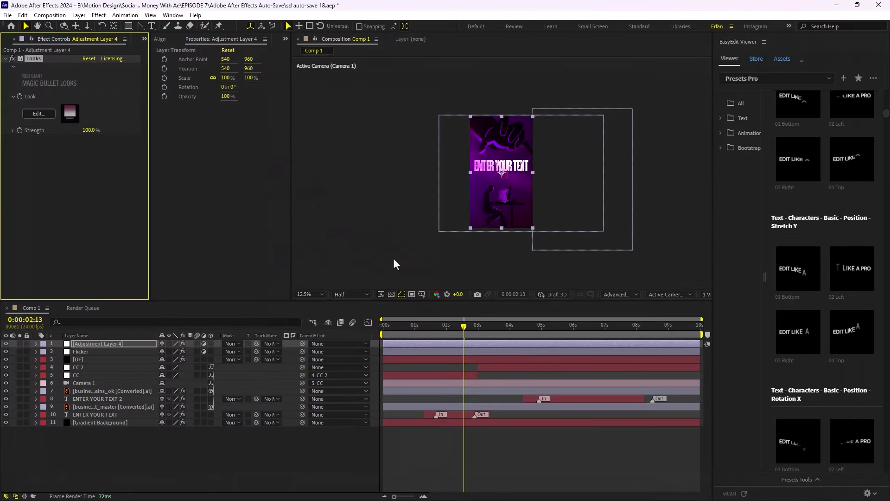
Inspect the color grade and toggle the Looks adjustment layer's visibility to compare the composition with and without it.
{"action": "key", "text": "period"}
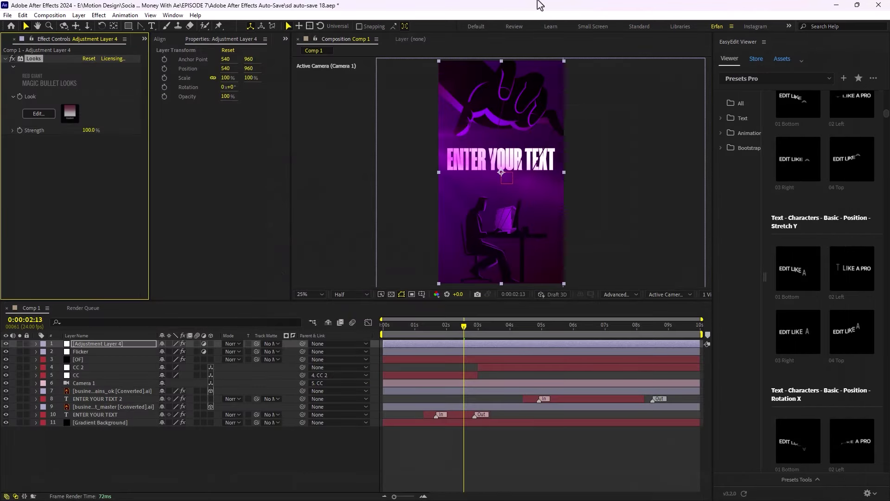
{"action": "key", "text": "comma"}
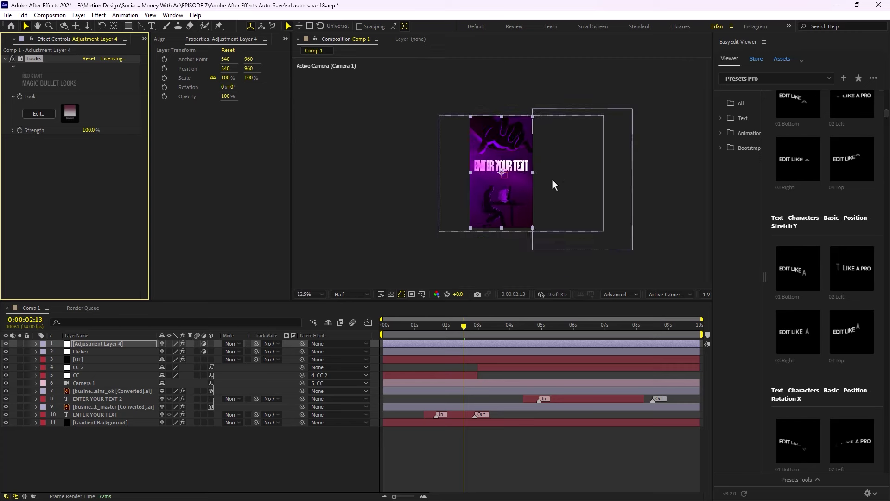
{"action": "left_click", "coordinate": [5, 342]}
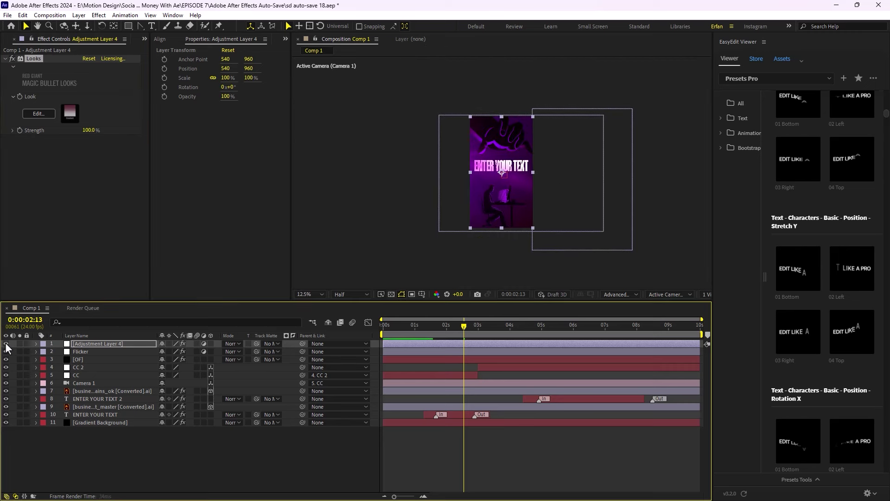
{"action": "left_click", "coordinate": [174, 440]}
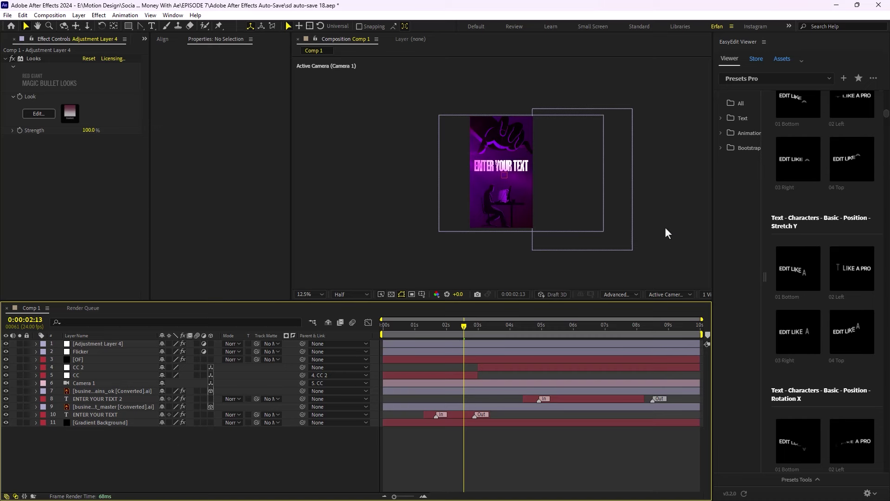
Add another adjustment layer at the top of the stack and apply the Deep Glow effect to it.
{"action": "right_click", "coordinate": [152, 461]}
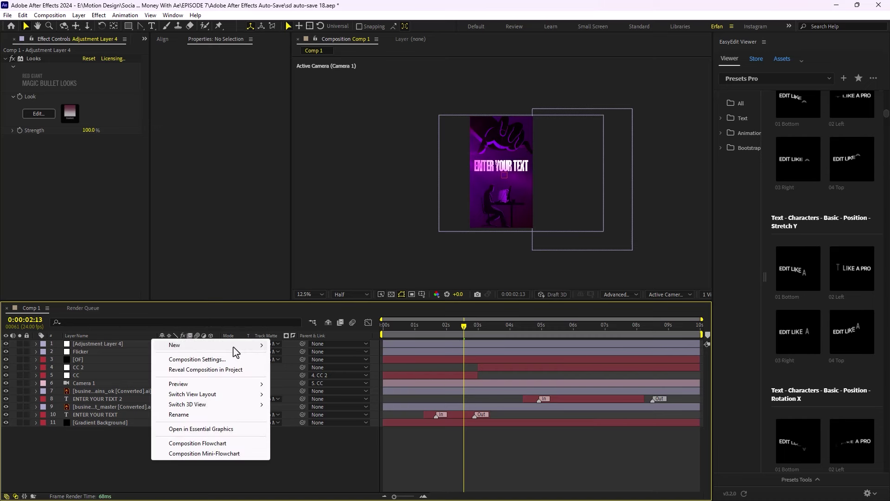
{"action": "mouse_move", "coordinate": [236, 352]}
{"action": "left_click", "coordinate": [333, 421]}
{"action": "key", "text": "ctrl+space"}
{"action": "type", "text": "deep"}
{"action": "key", "text": "Return"}
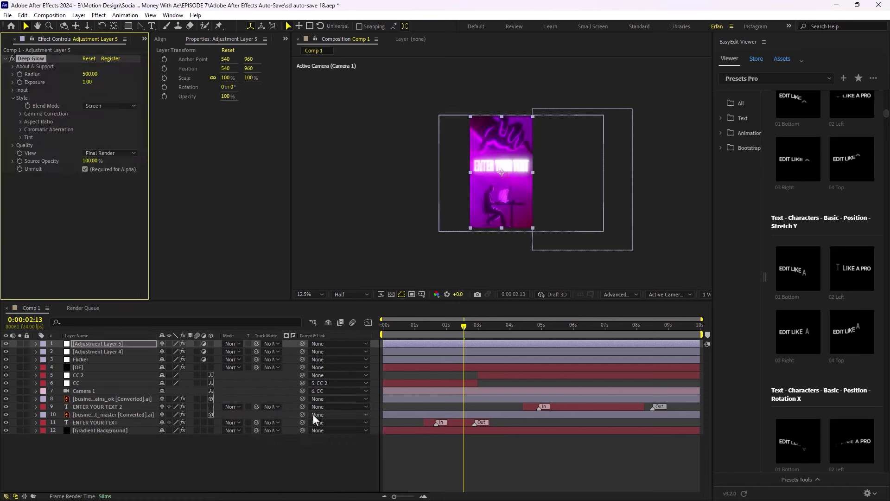
Set the Deep Glow Radius to 100 and Exposure to 0.14.
{"action": "left_click", "coordinate": [82, 77]}
{"action": "type", "text": "100"}
{"action": "key", "text": "Return"}
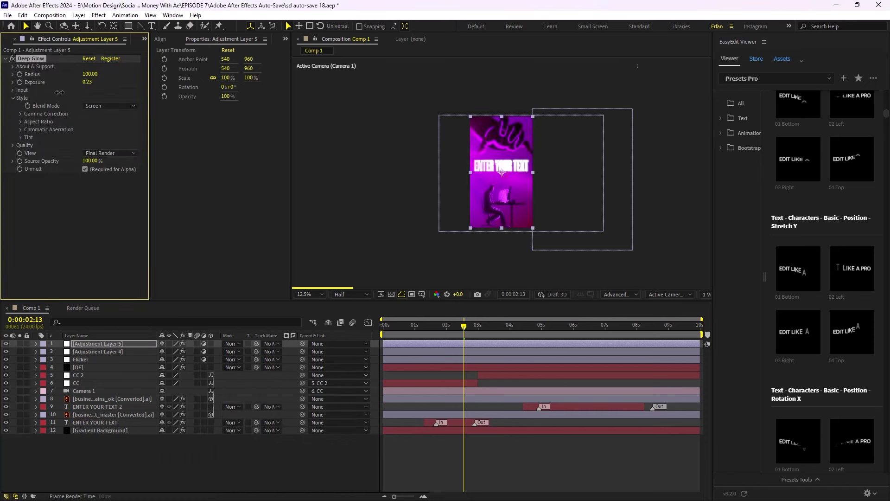
{"action": "left_click_drag", "start_coordinate": [49, 96], "coordinate": [53, 97]}
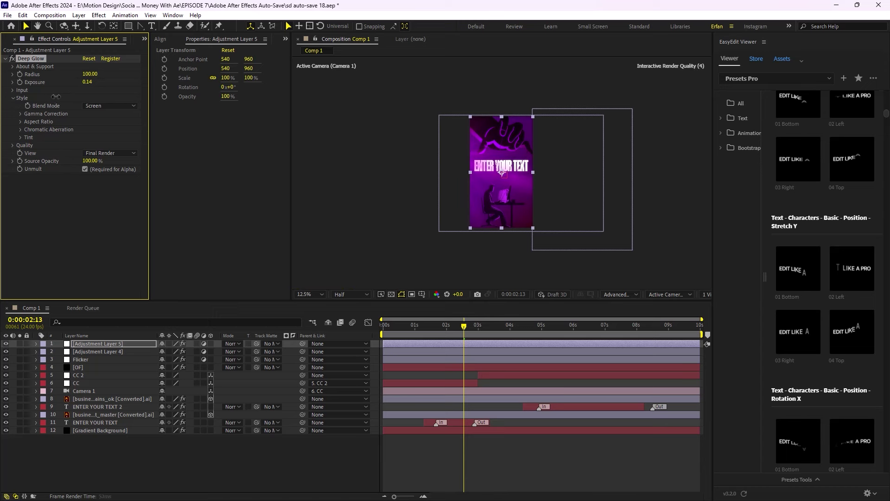
{"action": "left_click", "coordinate": [580, 205]}
{"action": "scroll", "coordinate": [582, 212], "scroll_direction": "up", "scroll_amount": 1}
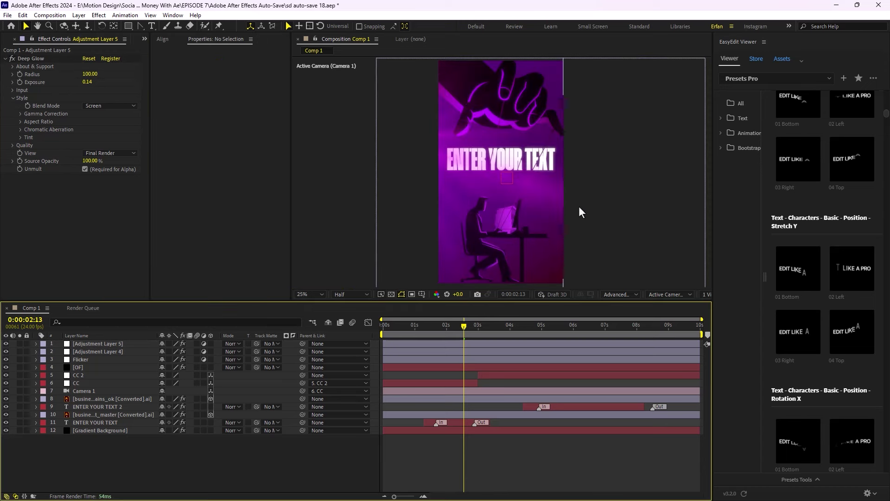
Add a third adjustment layer above the Deep Glow layer.
{"action": "right_click", "coordinate": [131, 465]}
{"action": "mouse_move", "coordinate": [220, 354]}
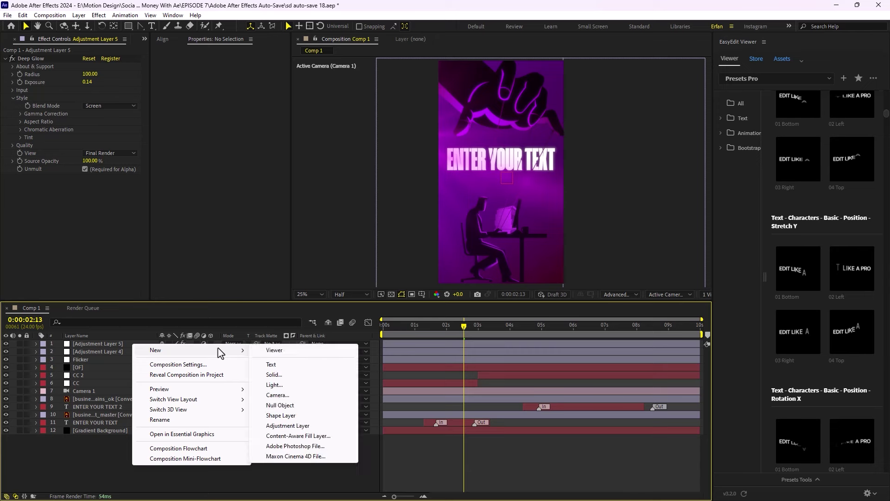
{"action": "left_click", "coordinate": [299, 425]}
{"action": "key", "text": "ctrl+space"}
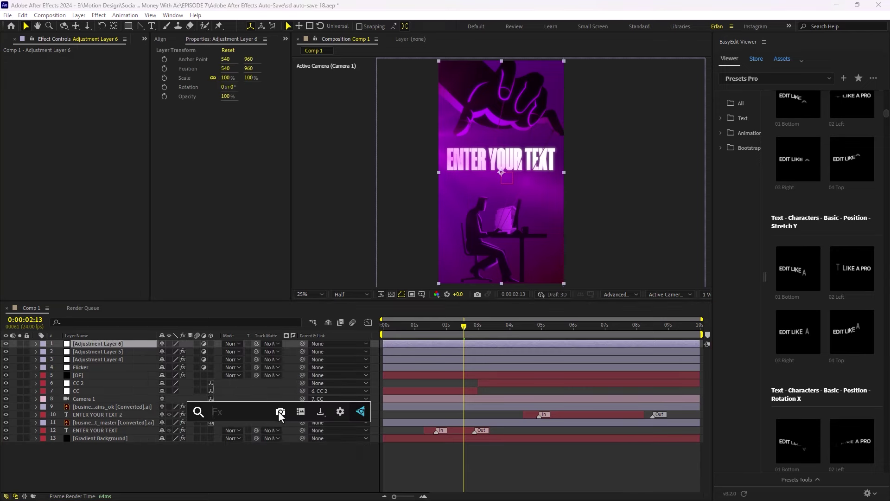
{"action": "type", "text": "film"}
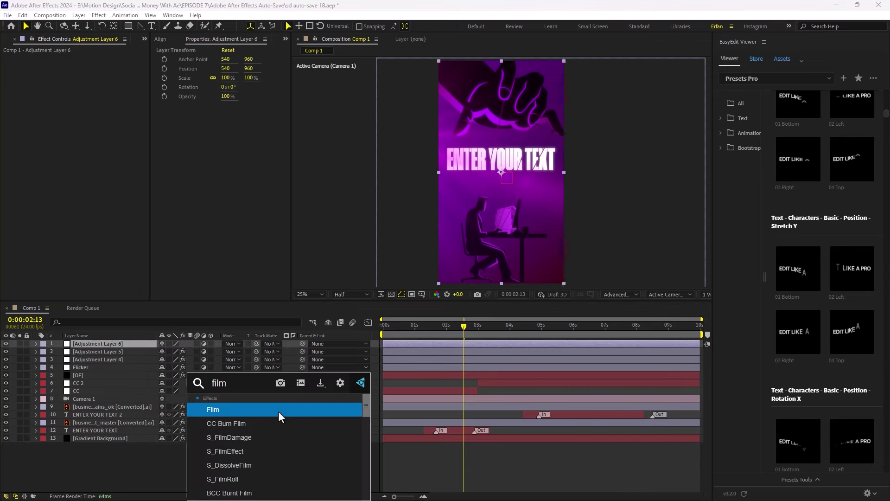
{"action": "key", "text": "Down"}
{"action": "key", "text": "Down"}
{"action": "key", "text": "Return"}
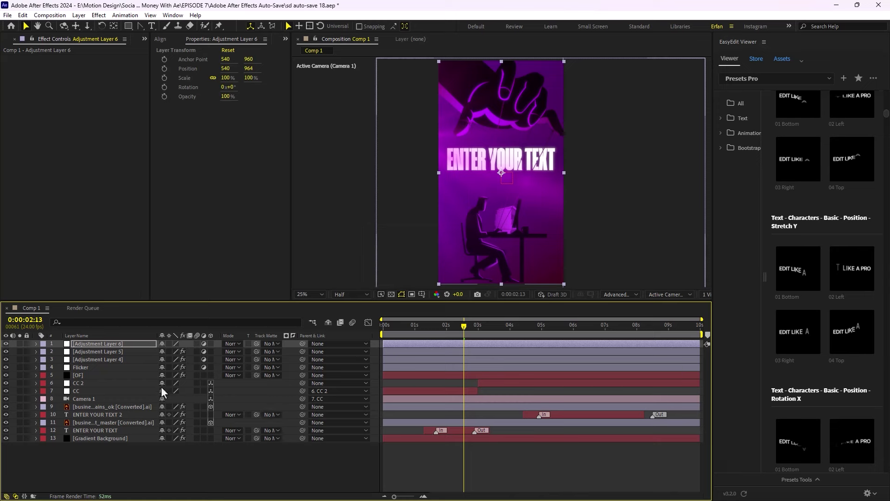
Search the effects for film and apply BCC Film Grain to the new adjustment layer.
{"action": "key", "text": "ctrl+space"}
{"action": "type", "text": "film"}
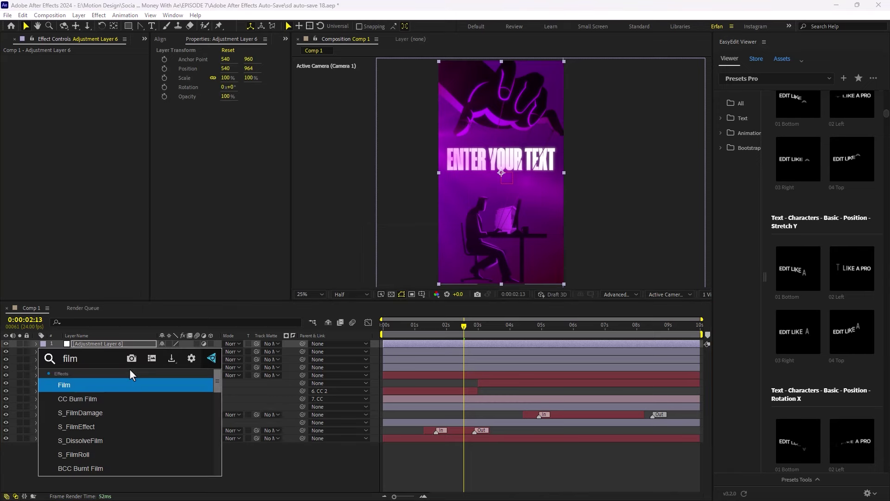
{"action": "key", "text": "Down"}
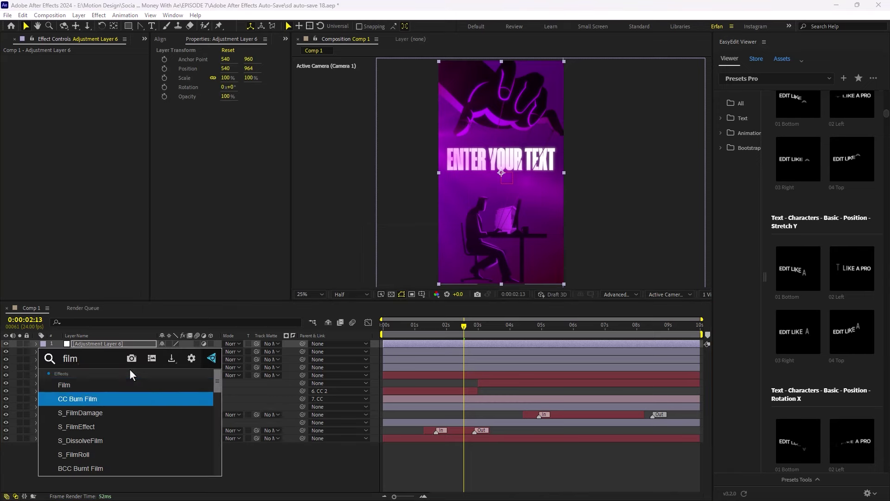
{"action": "key", "text": "Down"}
{"action": "key", "text": "Down"}
{"action": "key", "text": "Down"}
{"action": "key", "text": "Down"}
{"action": "key", "text": "Down"}
{"action": "key", "text": "Down"}
{"action": "key", "text": "Down"}
{"action": "key", "text": "Down"}
{"action": "key", "text": "Down"}
{"action": "key", "text": "Down"}
{"action": "key", "text": "Down"}
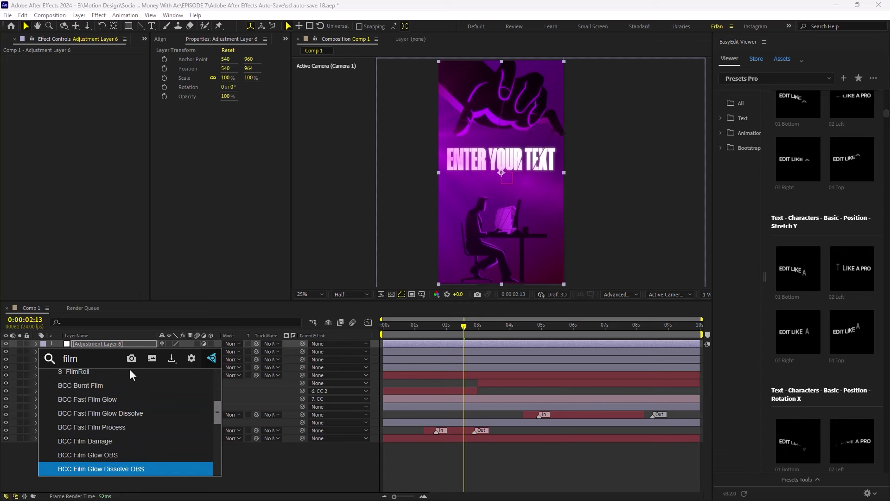
{"action": "key", "text": "Down"}
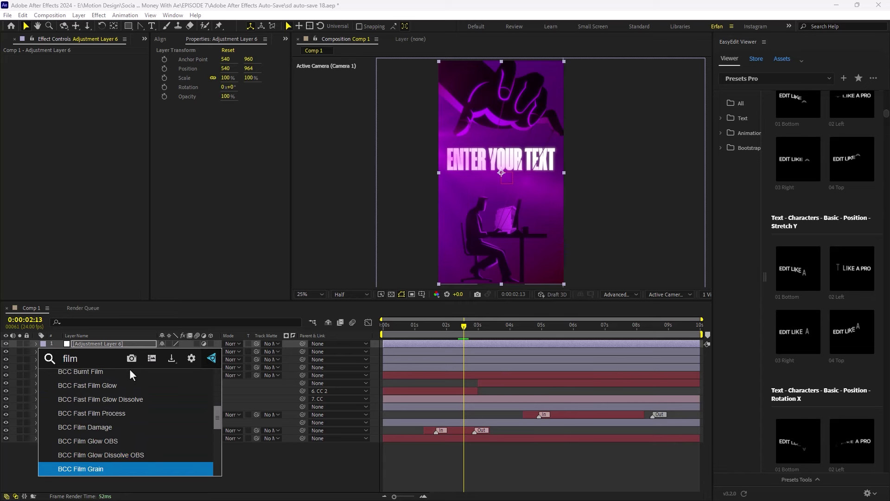
{"action": "key", "text": "Return"}
Set the film grain's Amount to 26 and Grain Size to 0.70, and inspect the grain in the composition.
{"action": "left_click_drag", "start_coordinate": [89, 126], "coordinate": [85, 146]}
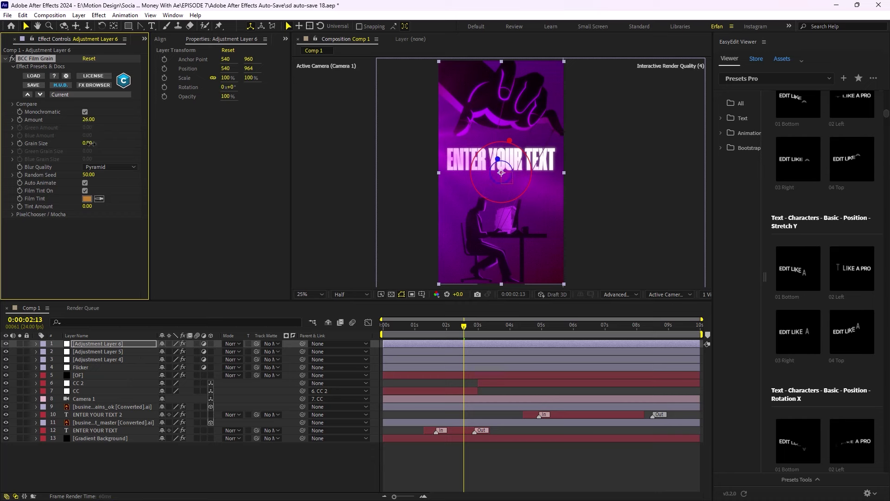
{"action": "left_click", "coordinate": [293, 471]}
{"action": "key", "text": "period"}
{"action": "key", "text": "comma"}
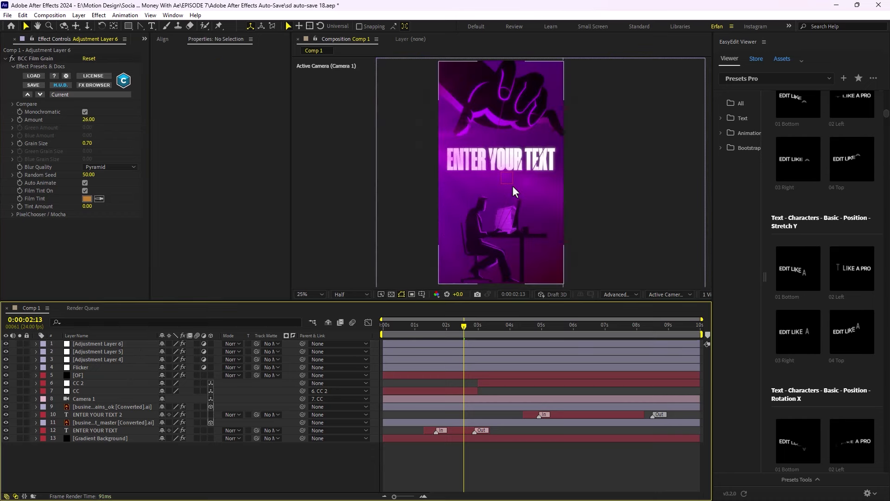
Preview the animation, return to its start, and add a black solid named Border above all layers.
{"action": "key", "text": "space"}
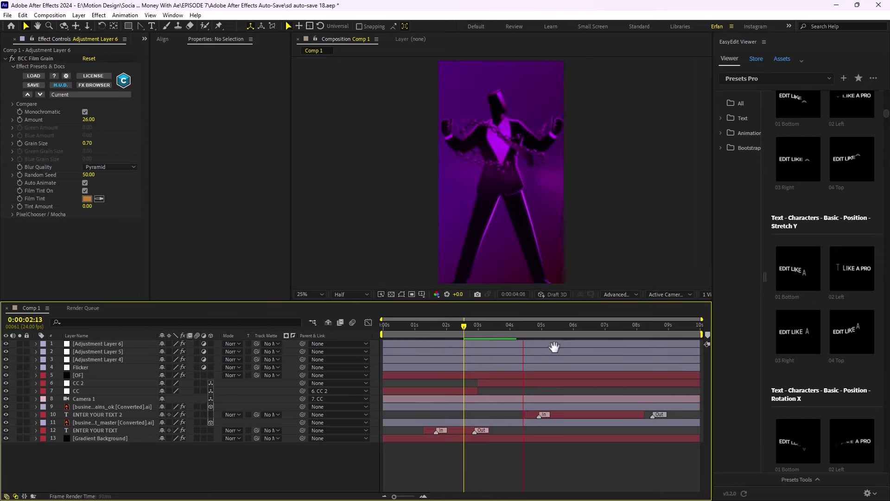
{"action": "key", "text": "Home"}
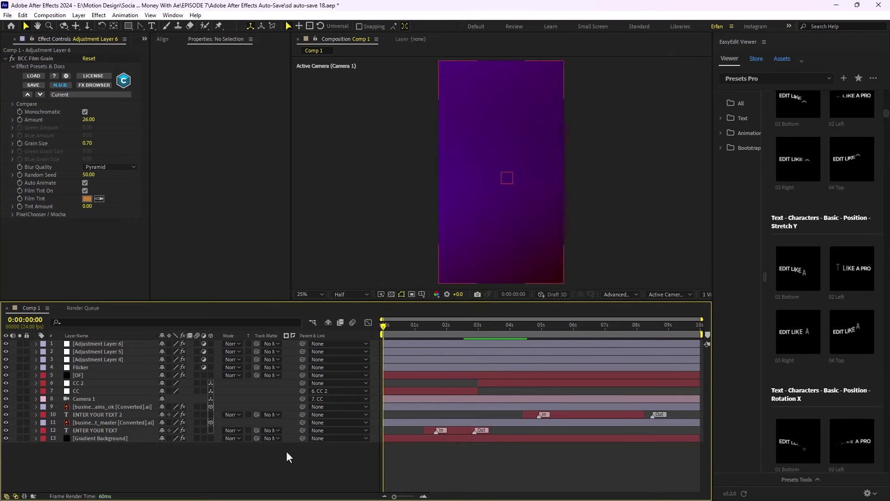
{"action": "right_click", "coordinate": [211, 478]}
{"action": "mouse_move", "coordinate": [266, 367]}
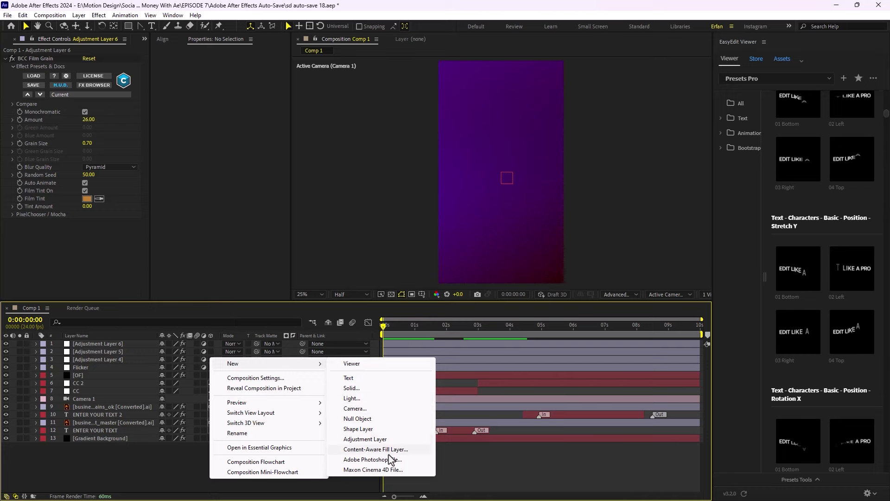
{"action": "left_click", "coordinate": [369, 388]}
{"action": "type", "text": "Border"}
{"action": "key", "text": "Return"}
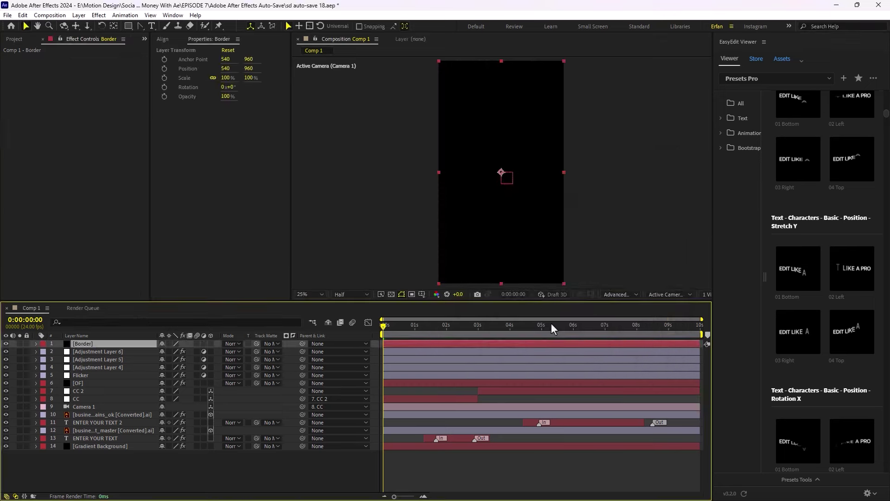
Add a full-frame rounded rectangle mask to the Border solid.
{"action": "left_click", "coordinate": [36, 344]}
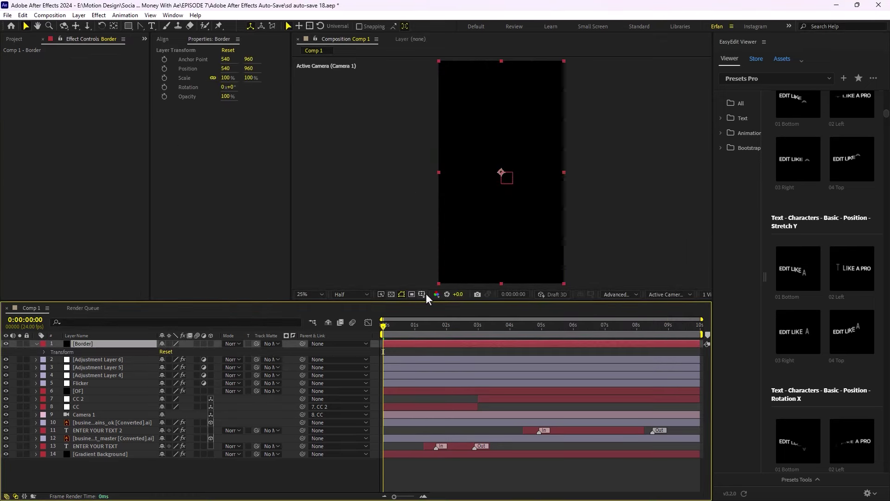
{"action": "left_click_drag", "start_coordinate": [130, 25], "coordinate": [153, 35]}
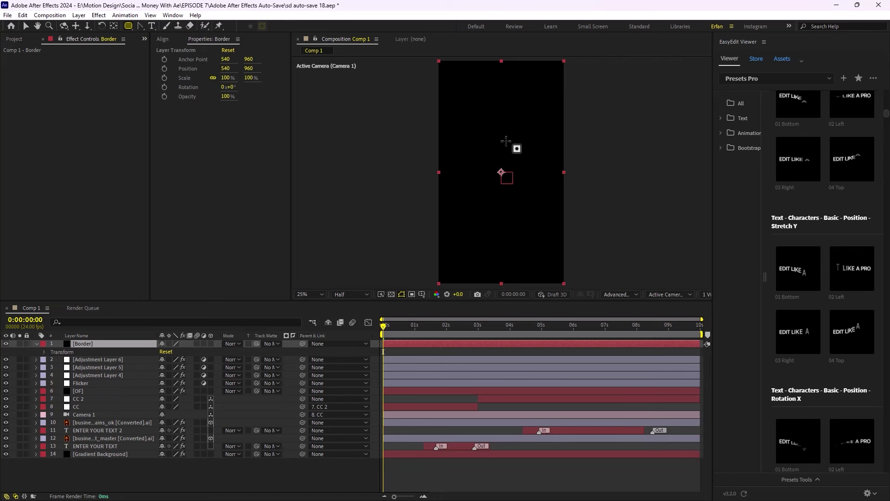
{"action": "double_click", "coordinate": [128, 26]}
{"action": "key", "text": "v"}
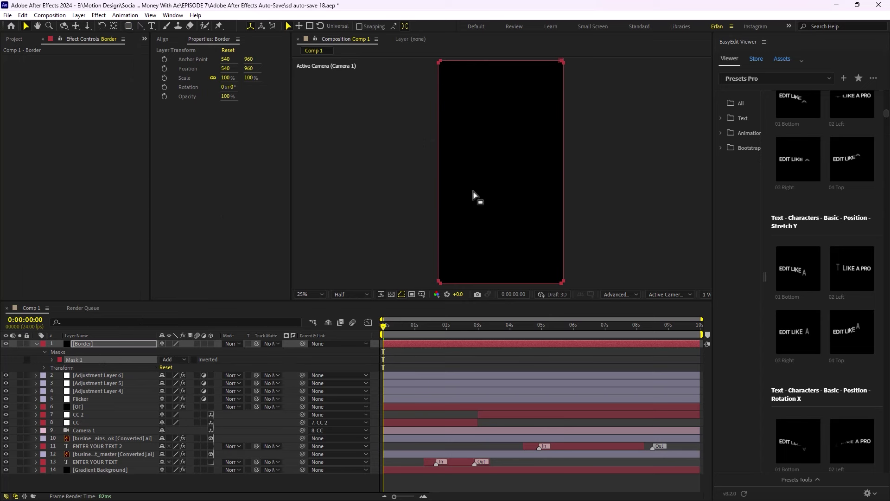
Pull all four edges of the Border mask slightly inward and invert the mask to leave a thin black frame.
{"action": "left_click", "coordinate": [461, 151]}
{"action": "left_click_drag", "start_coordinate": [480, 82], "coordinate": [489, 108]}
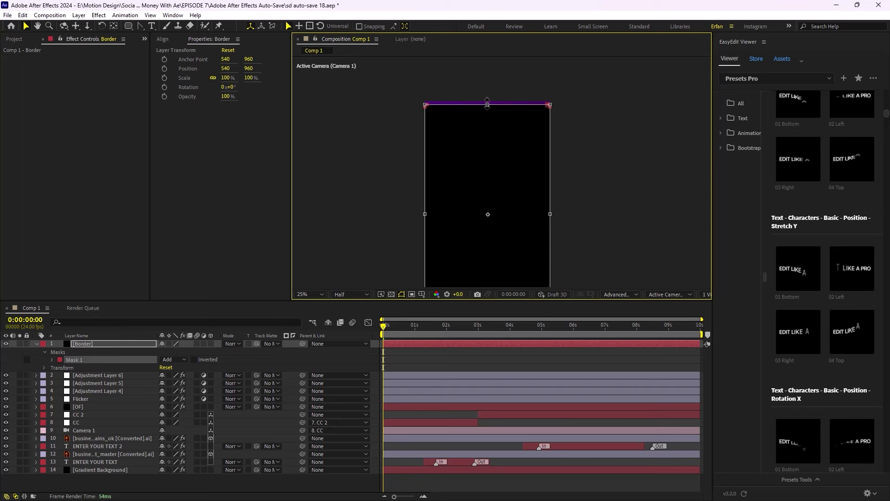
{"action": "left_click_drag", "start_coordinate": [481, 195], "coordinate": [467, 30]}
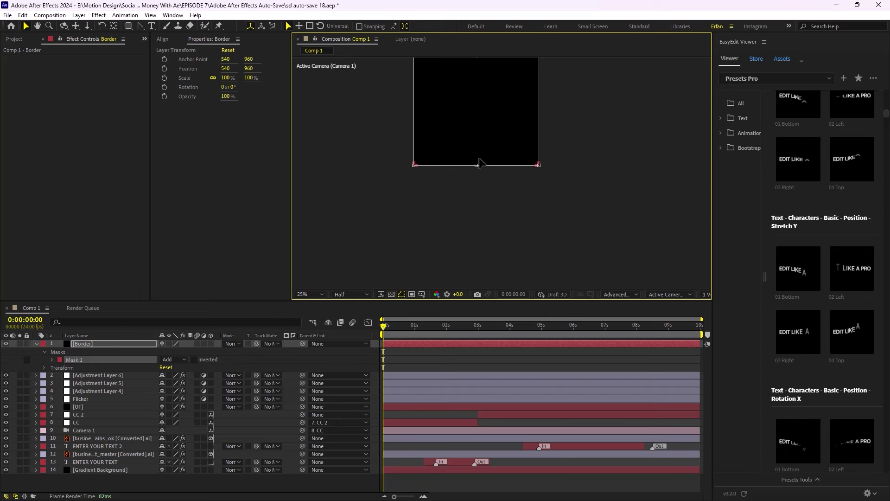
{"action": "left_click_drag", "start_coordinate": [478, 165], "coordinate": [477, 162]}
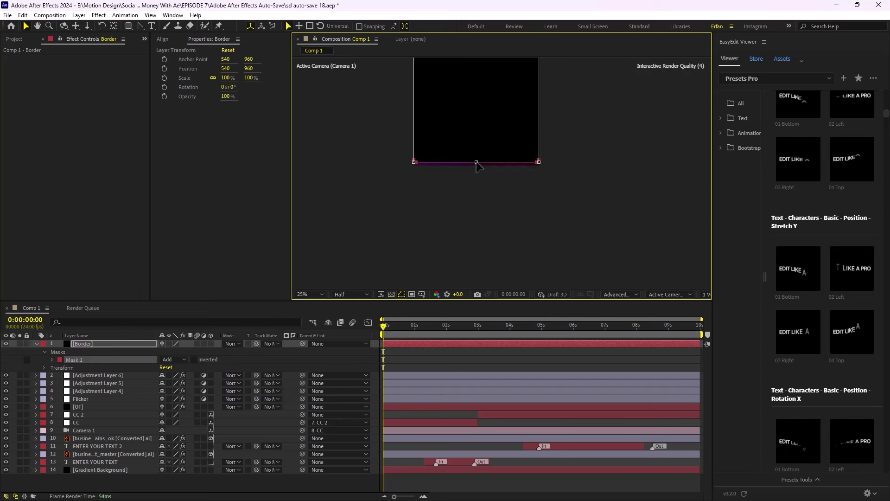
{"action": "left_click_drag", "start_coordinate": [462, 123], "coordinate": [470, 205]}
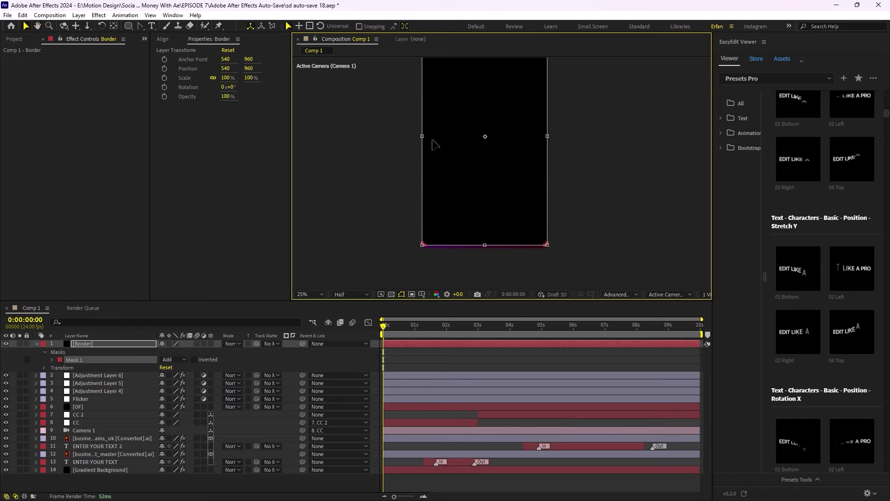
{"action": "left_click_drag", "start_coordinate": [422, 136], "coordinate": [425, 137]}
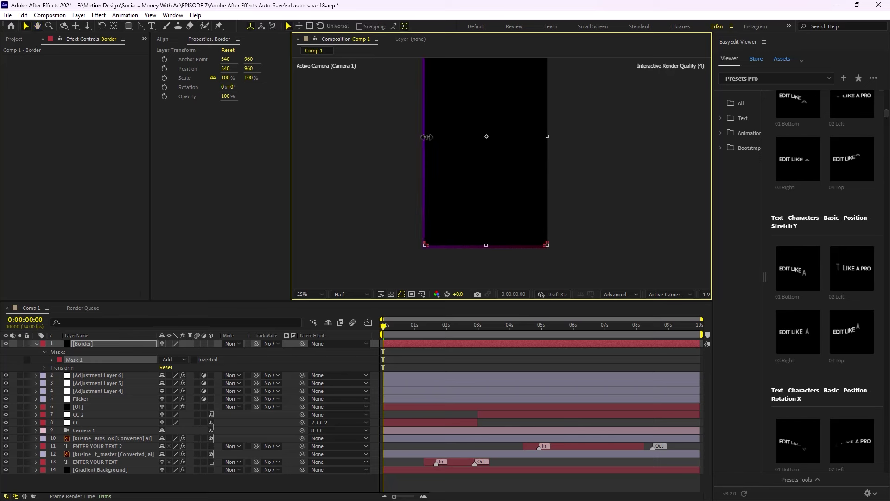
{"action": "left_click_drag", "start_coordinate": [547, 136], "coordinate": [545, 136]}
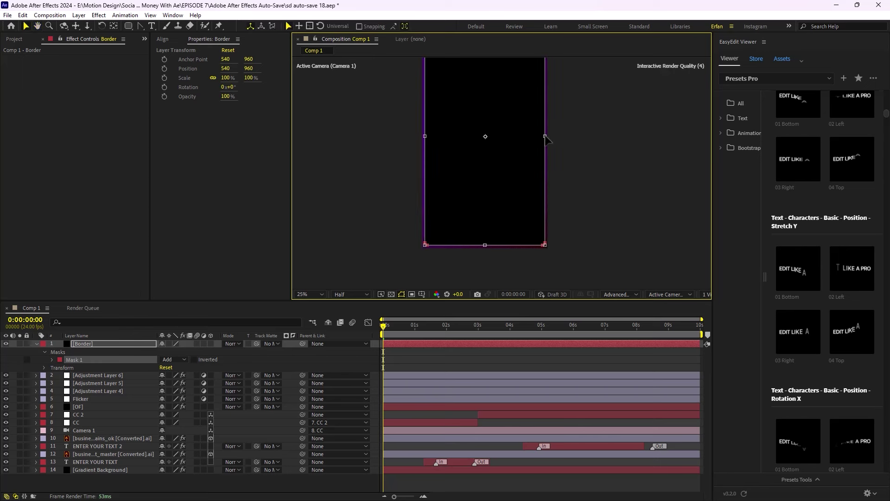
{"action": "left_click", "coordinate": [194, 360]}
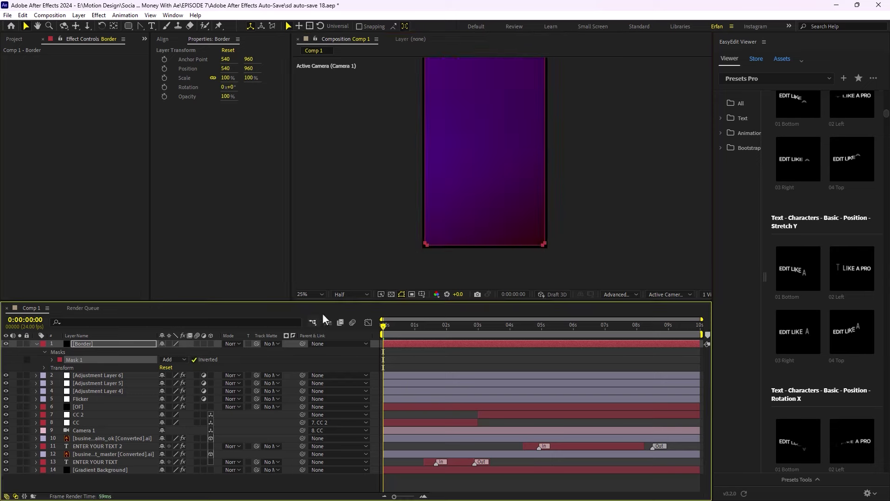
{"action": "left_click", "coordinate": [300, 361]}
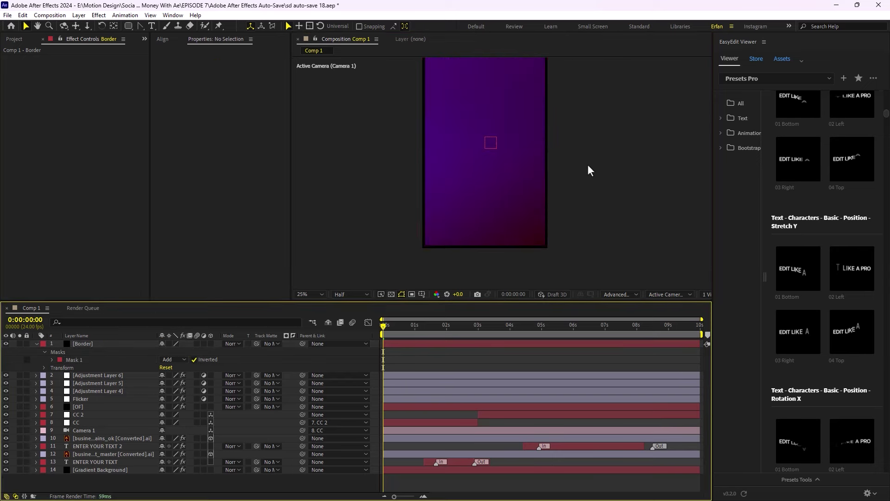
Scrub through the composition and play it back to check the animation with the border.
{"action": "key", "text": "comma"}
{"action": "left_click_drag", "start_coordinate": [388, 326], "coordinate": [593, 349]}
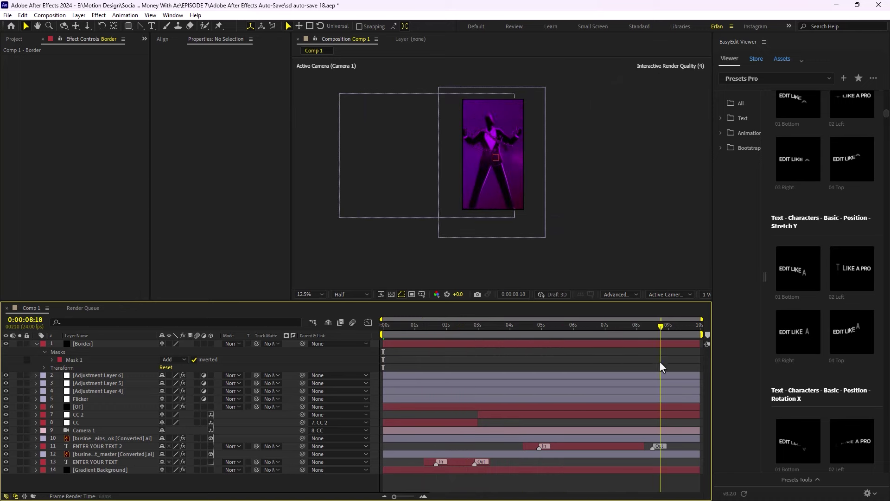
{"action": "key", "text": "space"}
{"action": "key", "text": "space"}
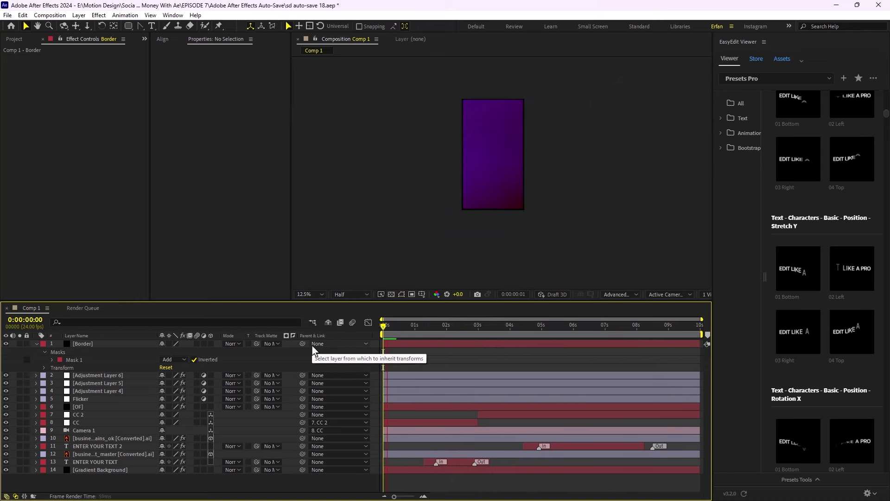